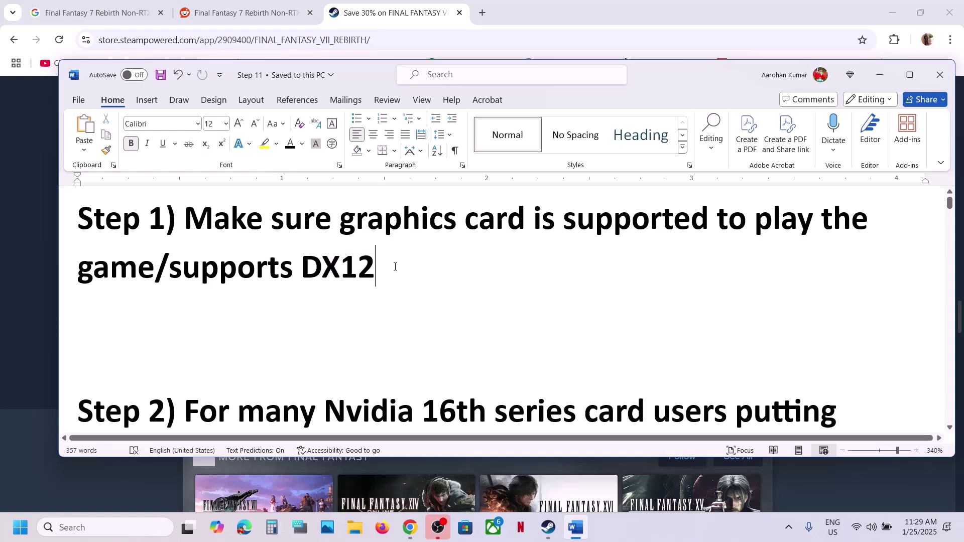
# - Examine Step 1 on DX12 graphics card support and Step 2's d3d12.dll file and its Win64 target folder path
pyautogui.moveTo(403, 254); pyautogui.dragTo(109, 198)
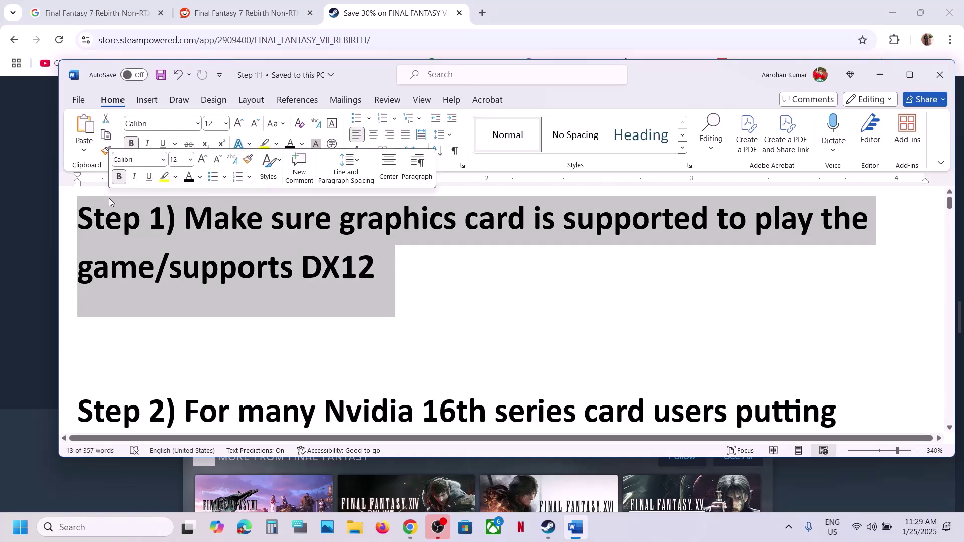
pyautogui.scroll(-3, 467, 293)
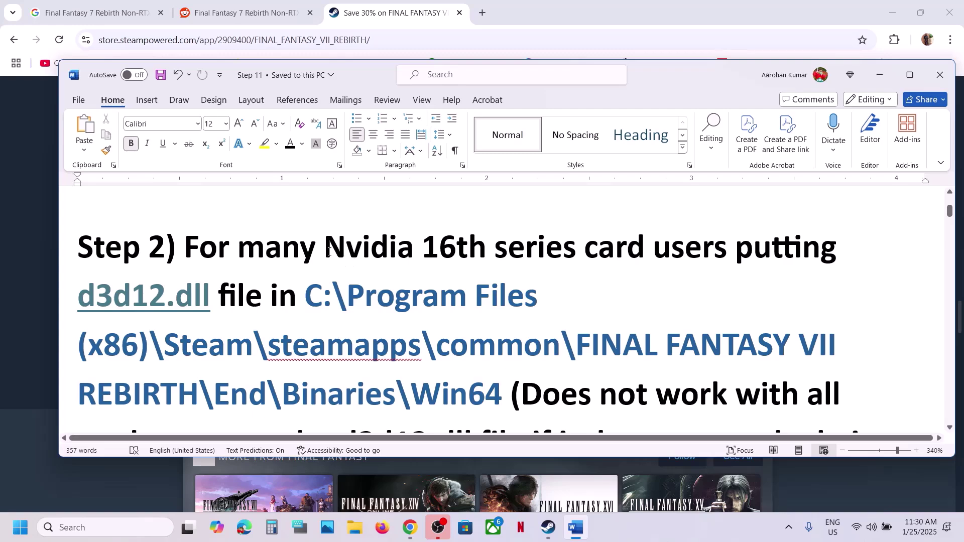
pyautogui.moveTo(327, 252); pyautogui.dragTo(664, 257)
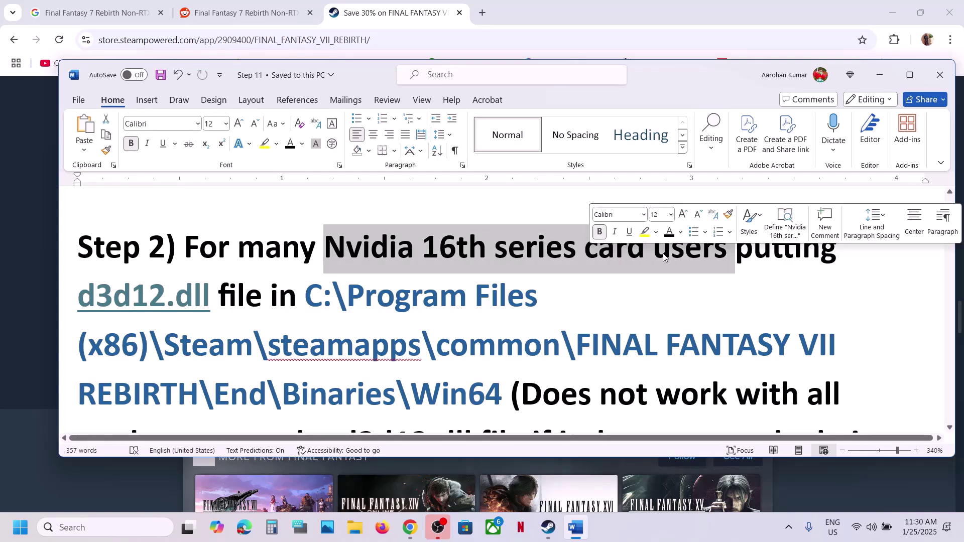
pyautogui.moveTo(79, 296); pyautogui.dragTo(215, 296)
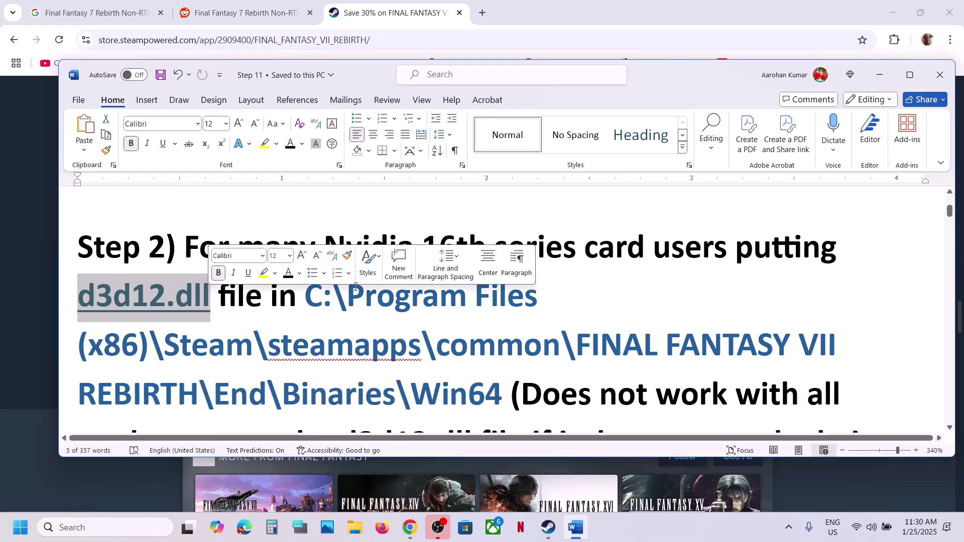
pyautogui.moveTo(306, 297); pyautogui.dragTo(502, 395)
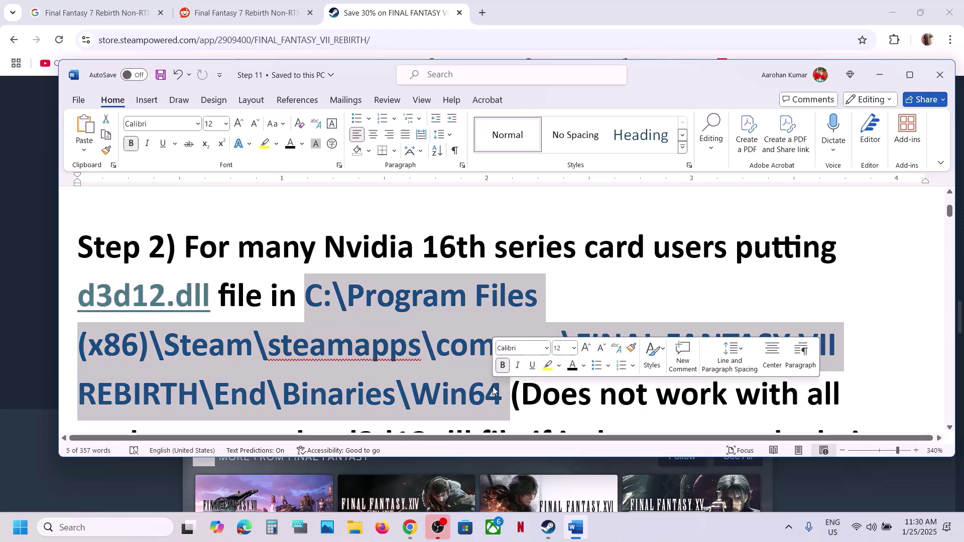
# - Read the bracketed note ending Step 2 about card compatibility, removing d3d12.dll and the risk involved
pyautogui.scroll(-3, 494, 388)
pyautogui.scroll(-1, 493, 387)
pyautogui.moveTo(521, 235); pyautogui.dragTo(143, 290)
pyautogui.click(140, 286)
pyautogui.scroll(3, 383, 413)
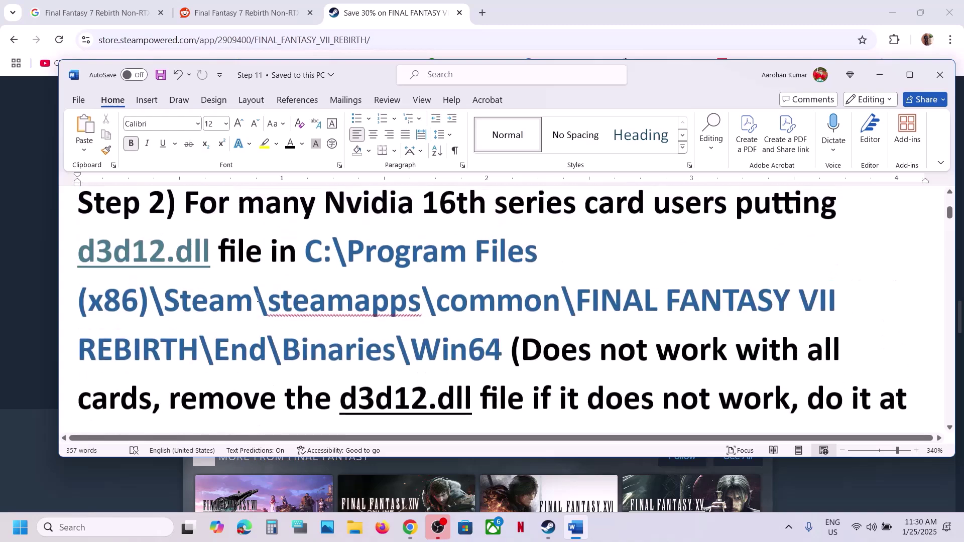
pyautogui.scroll(-2, 383, 413)
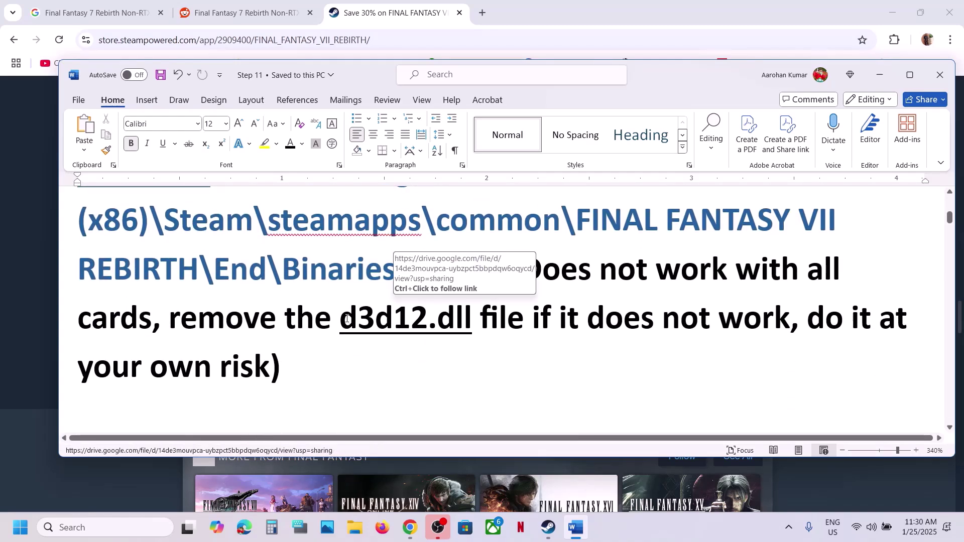
pyautogui.moveTo(342, 318); pyautogui.dragTo(731, 344)
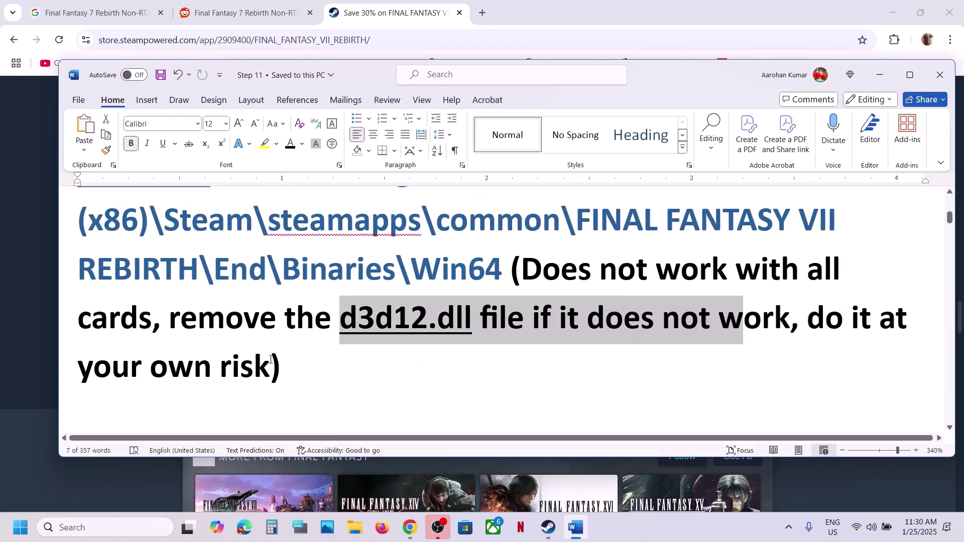
pyautogui.moveTo(270, 359); pyautogui.dragTo(807, 324)
pyautogui.scroll(1, 535, 300)
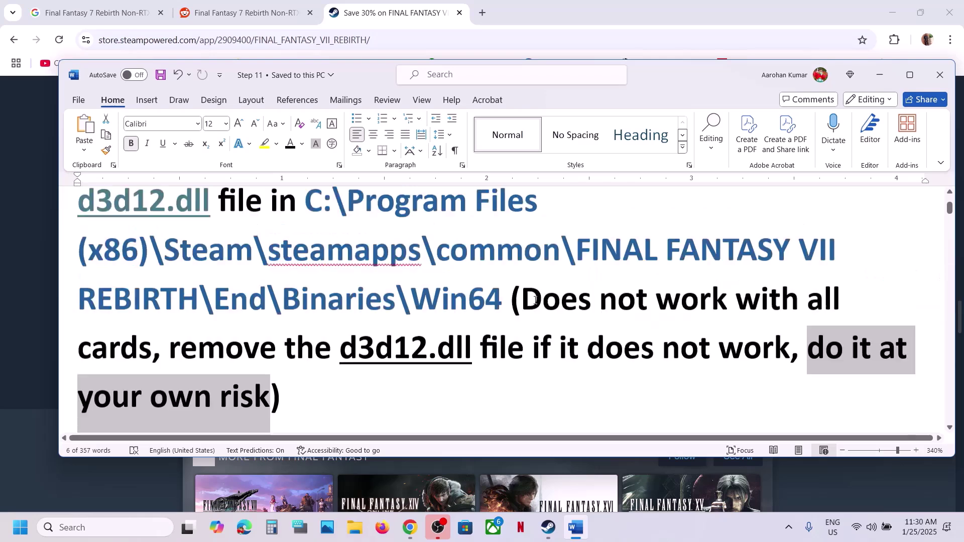
pyautogui.scroll(3, 535, 300)
# - Switch to Chrome and examine the Google search and the Reddit post "Final Fantasy 7 Rebirth Non-RTX Card / DX12 Fix Workaround" for the tested card series
pyautogui.click(118, 13)
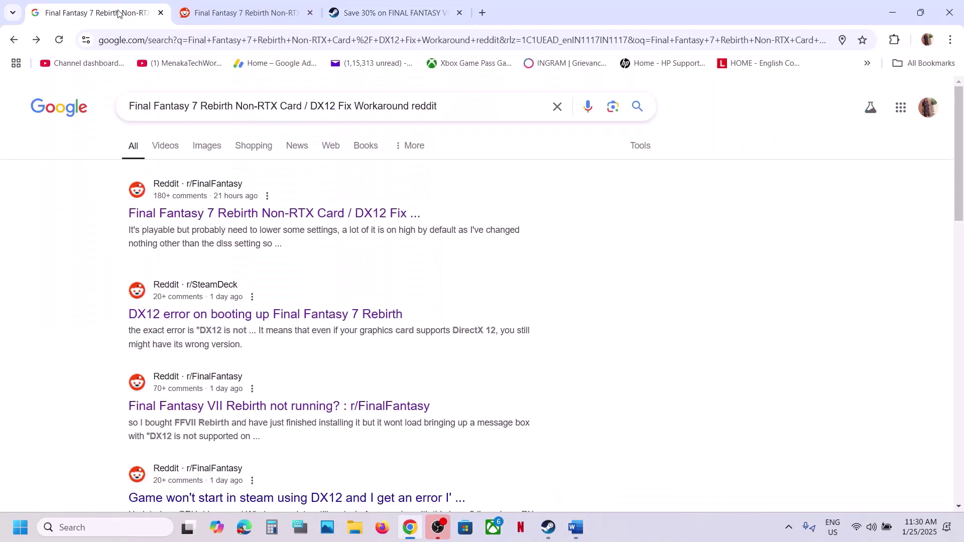
pyautogui.moveTo(131, 106); pyautogui.dragTo(408, 106)
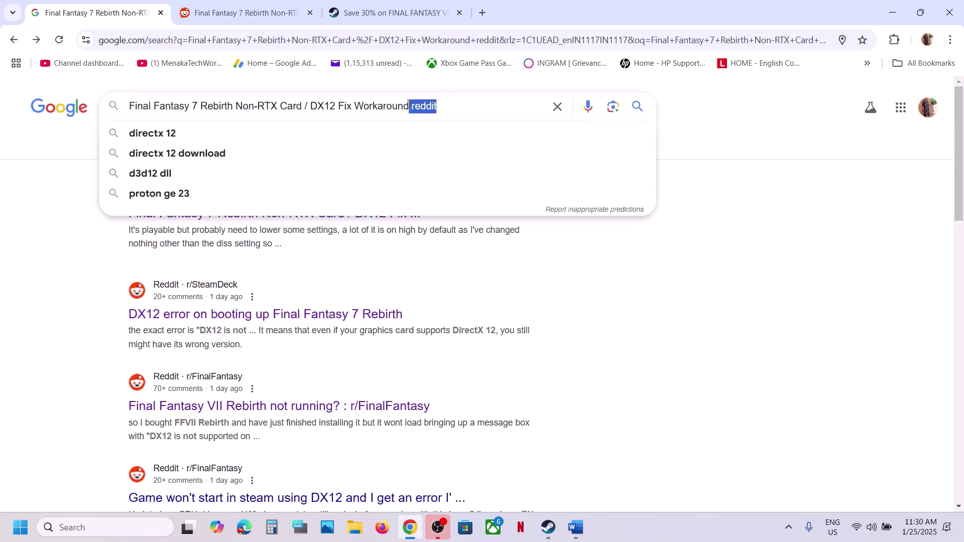
pyautogui.click(75, 220)
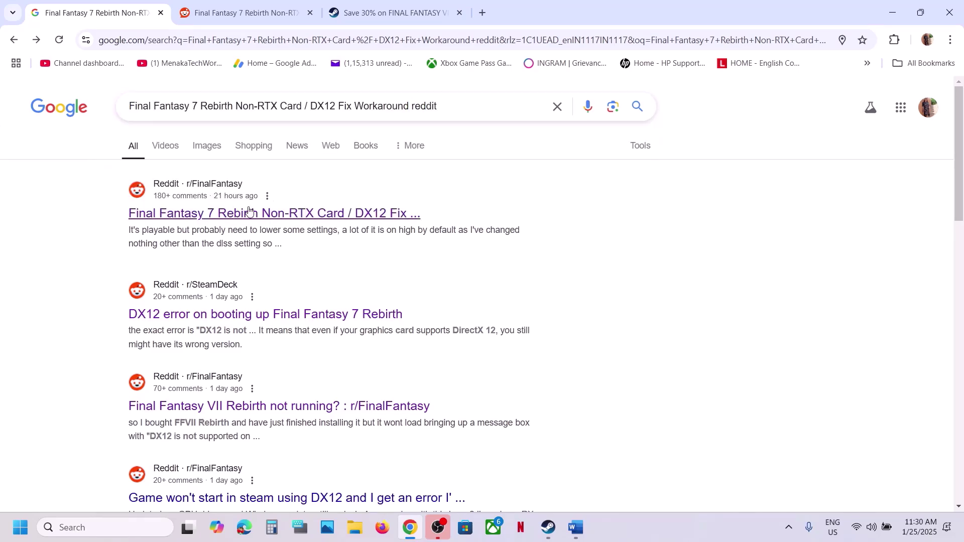
pyautogui.click(254, 14)
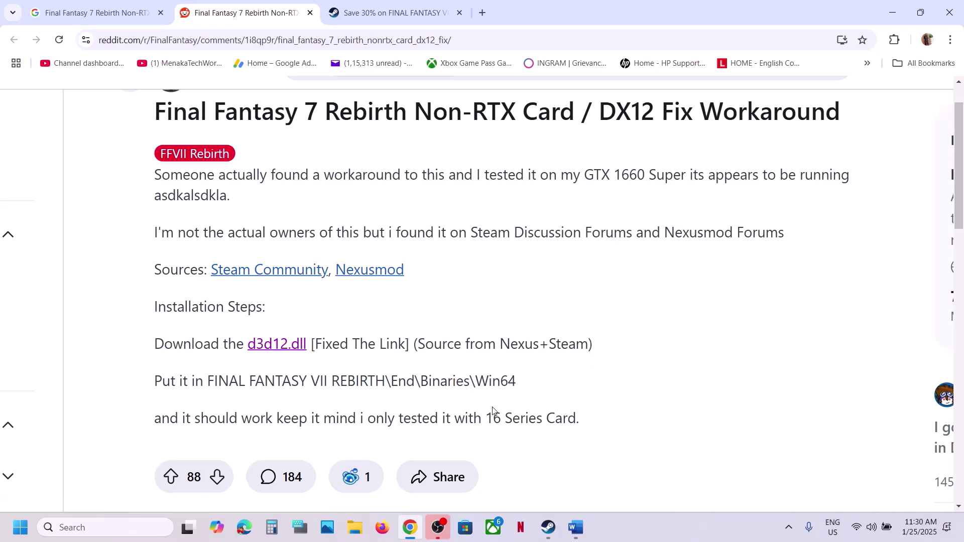
pyautogui.moveTo(487, 419); pyautogui.dragTo(570, 416)
# - Switch back to the Word document, maximize its window and examine Step 3 on the -d3d11 option
pyautogui.click(576, 527)
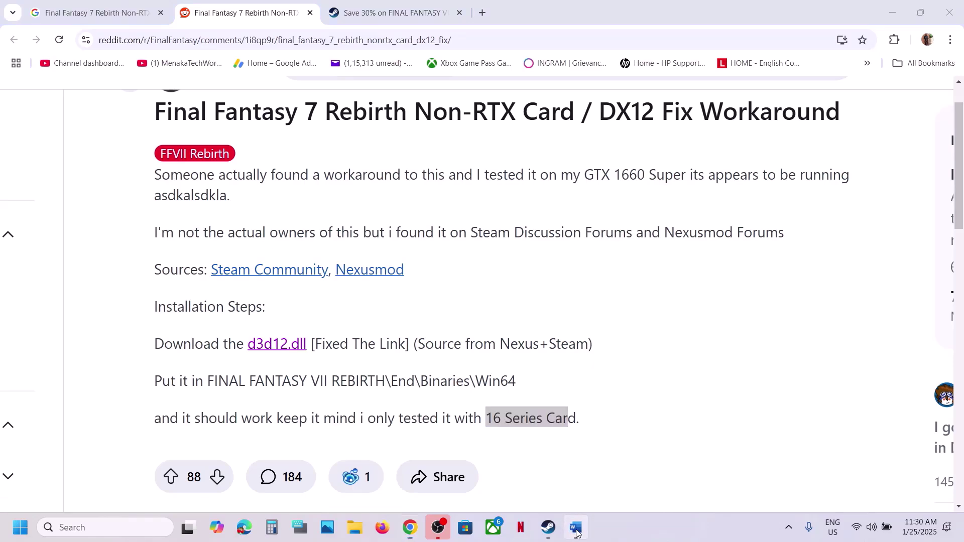
pyautogui.scroll(-8, 391, 320)
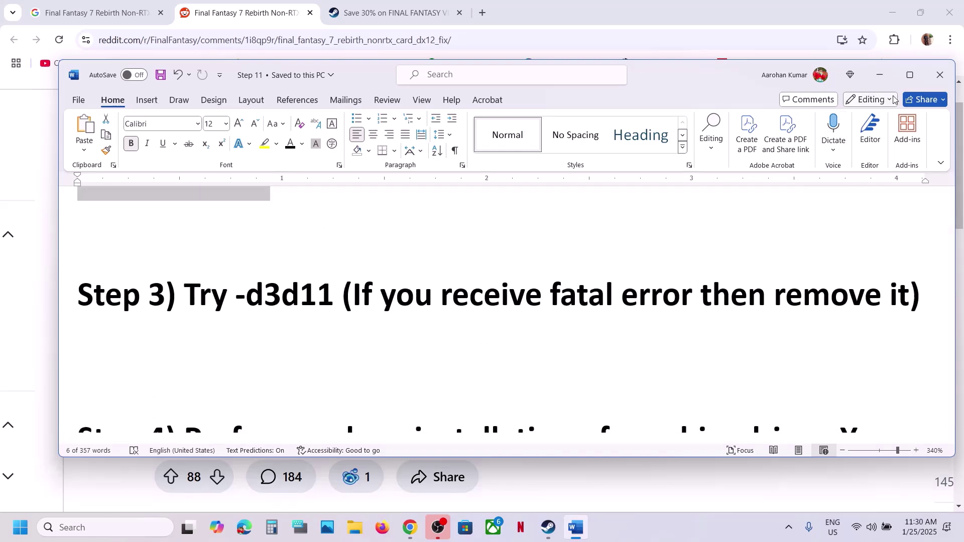
pyautogui.click(910, 76)
pyautogui.scroll(2, 383, 303)
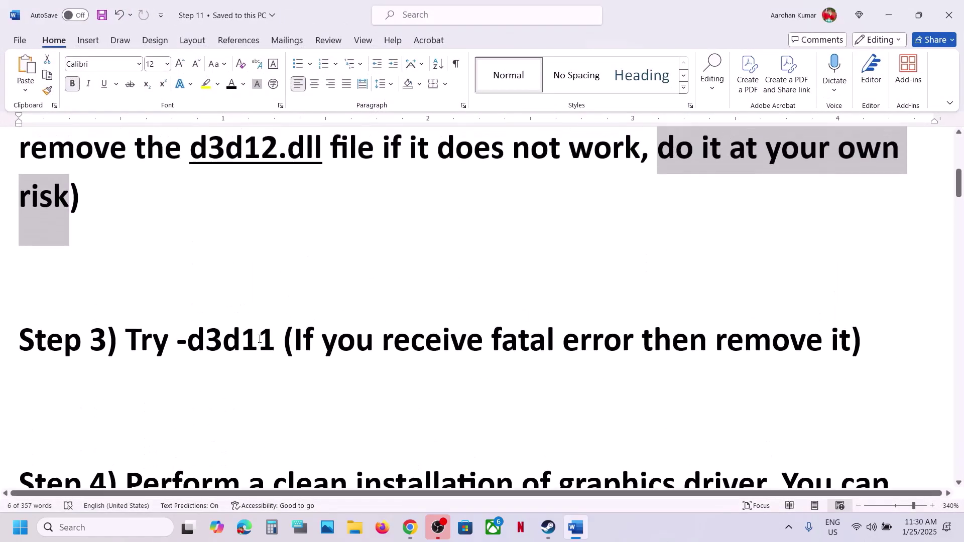
pyautogui.moveTo(187, 343); pyautogui.dragTo(261, 342)
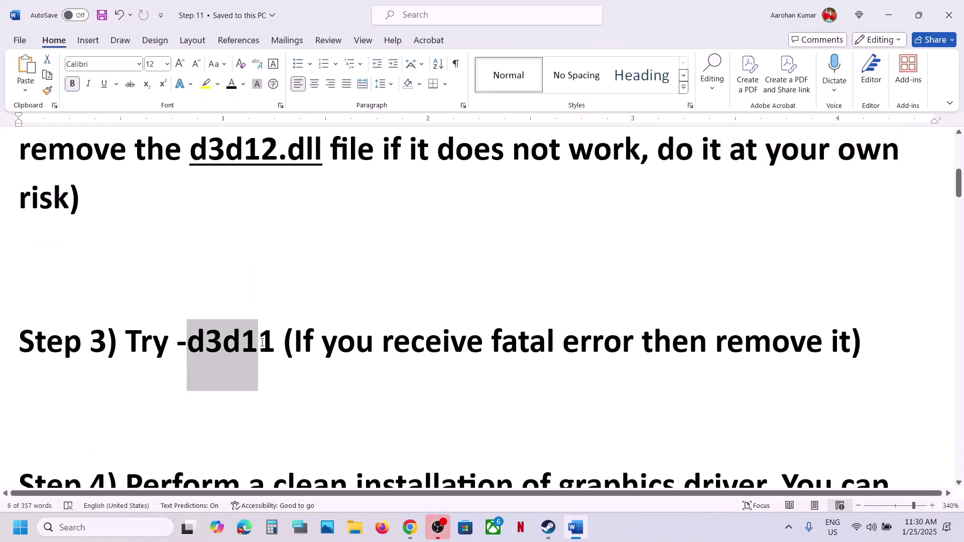
# - In Steam, set the launch options of FINAL FANTASY VII REBIRTH to -d3d11 and try launching the game
pyautogui.click(548, 527)
pyautogui.rightClick(135, 302)
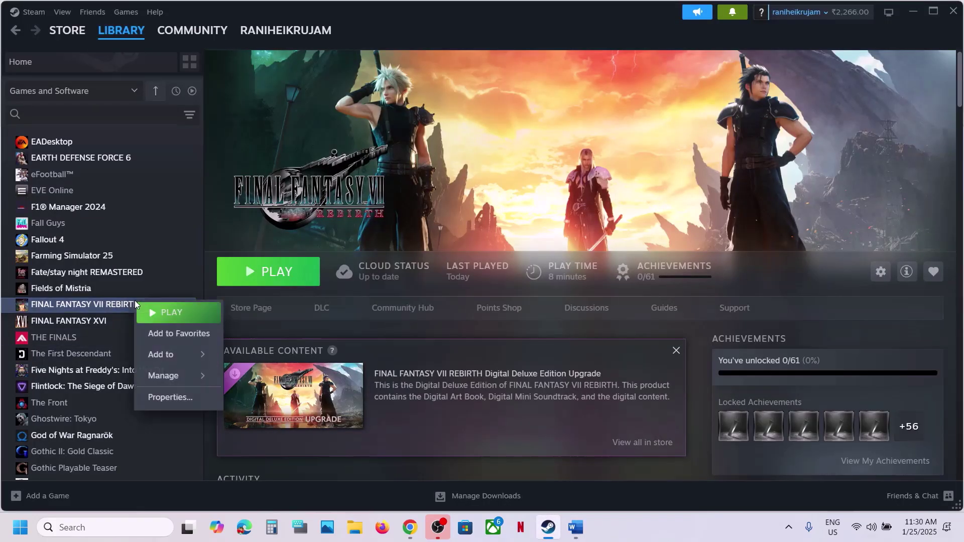
pyautogui.click(184, 396)
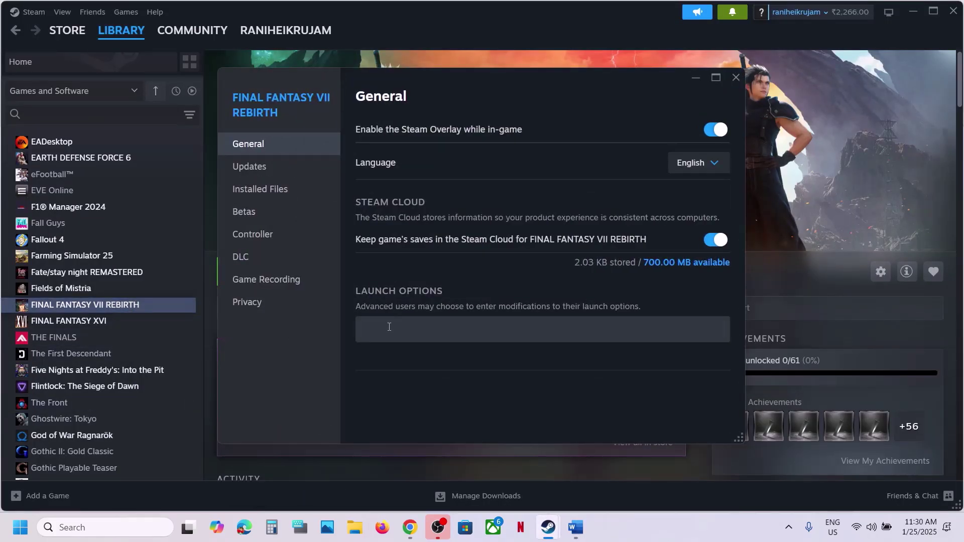
pyautogui.click(389, 327)
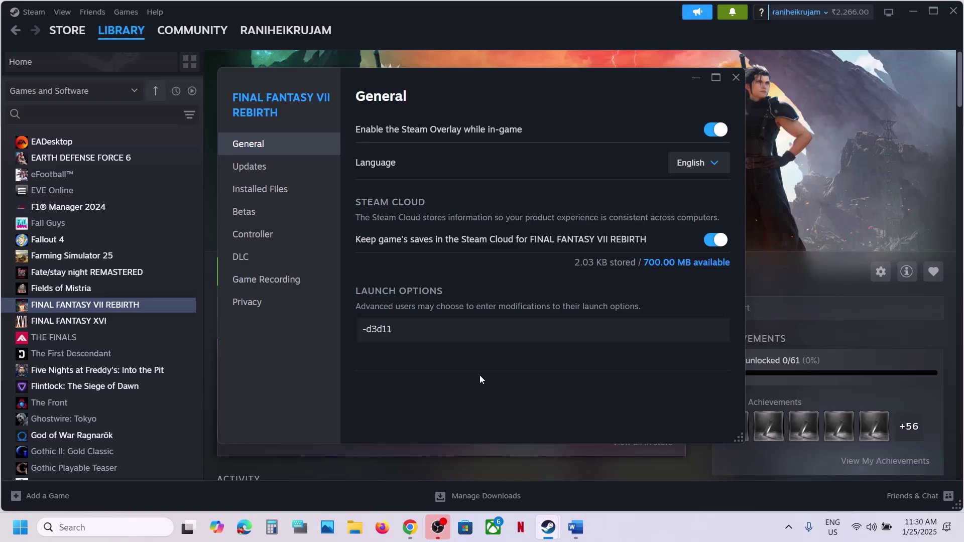
pyautogui.click(735, 78)
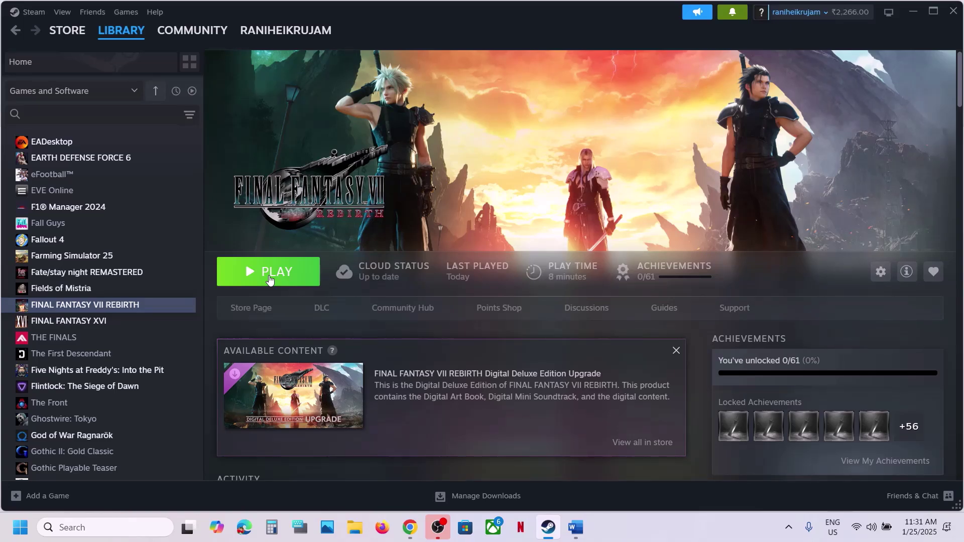
pyautogui.click(270, 279)
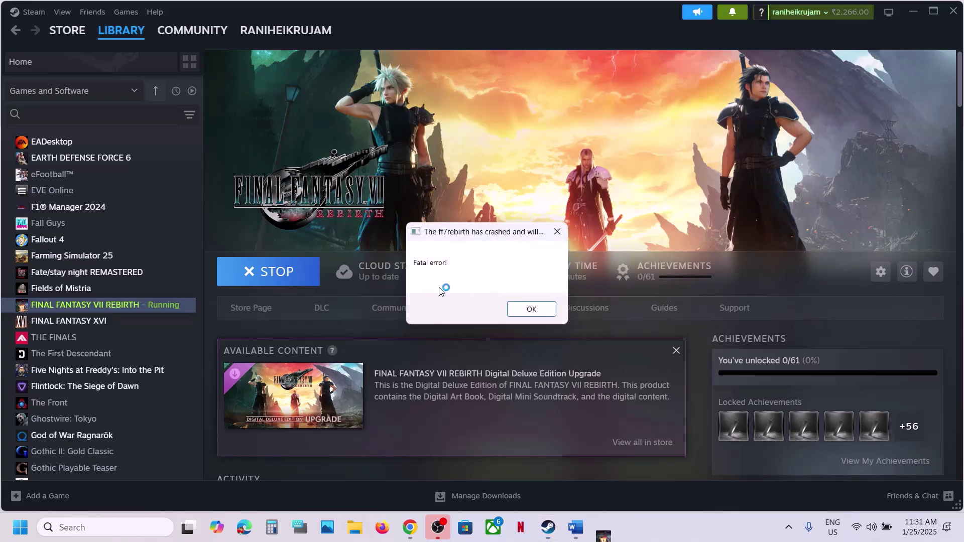
pyautogui.click(532, 308)
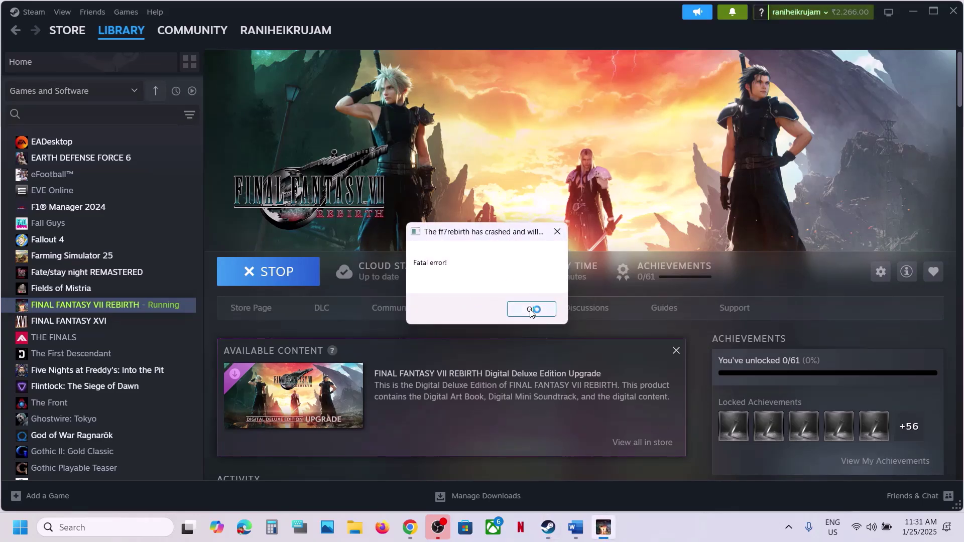
# - Clear the launch options in the properties of FINAL FANTASY VII REBIRTH and close the properties window
pyautogui.rightClick(107, 306)
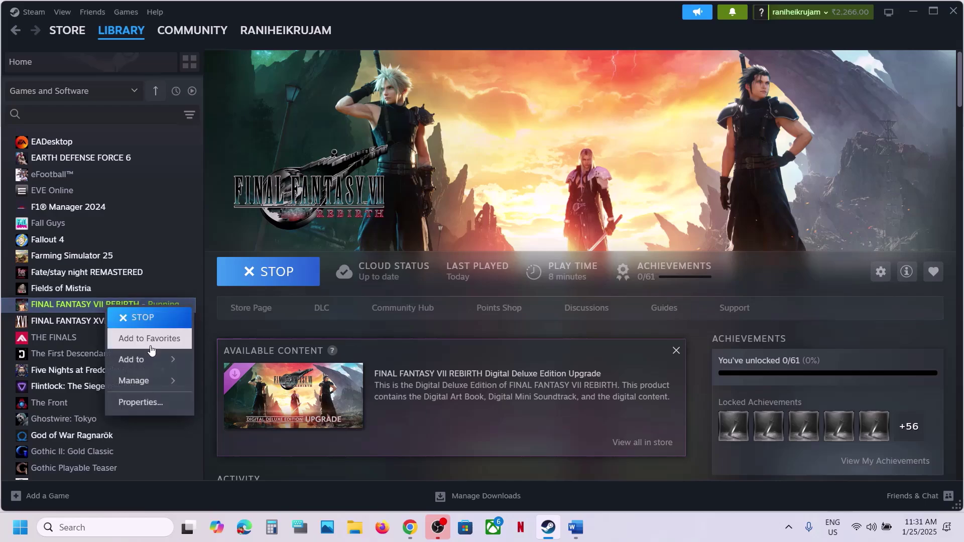
pyautogui.click(132, 401)
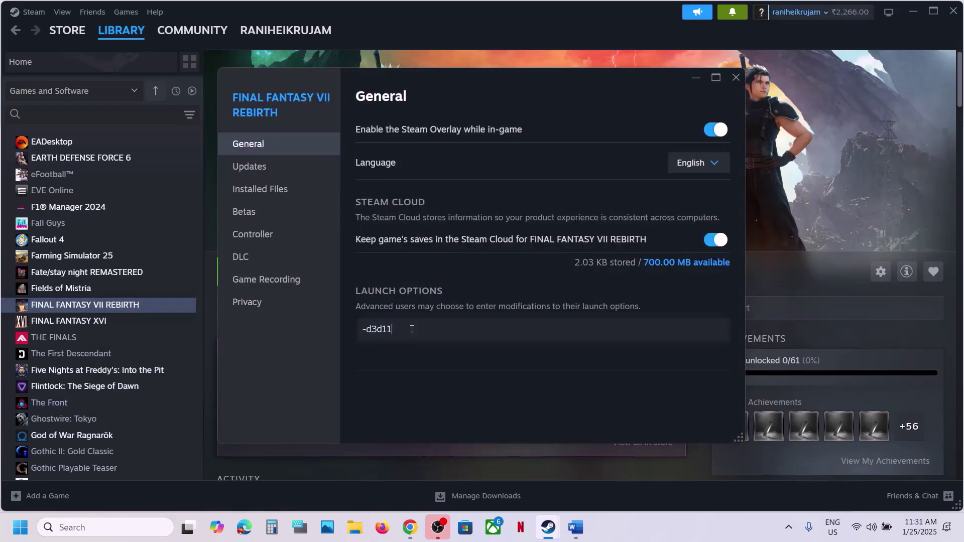
pyautogui.hotkey('ctrl', 'a')
pyautogui.press('BackSpace')
pyautogui.click(267, 342)
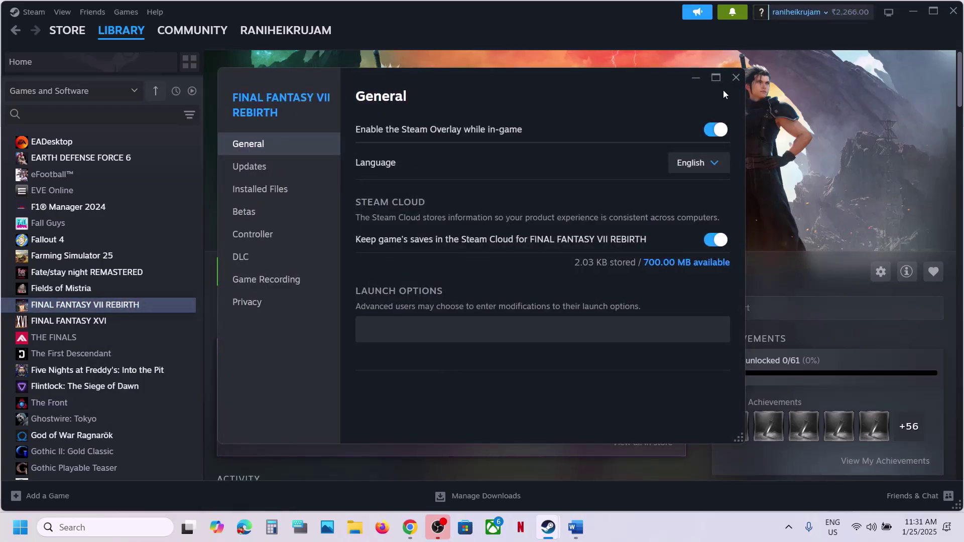
pyautogui.click(737, 78)
# - Switch to the Word document and read Step 4 on clean graphics driver installation, its Nvidia and AMD links, and the Nvidia App
pyautogui.click(575, 527)
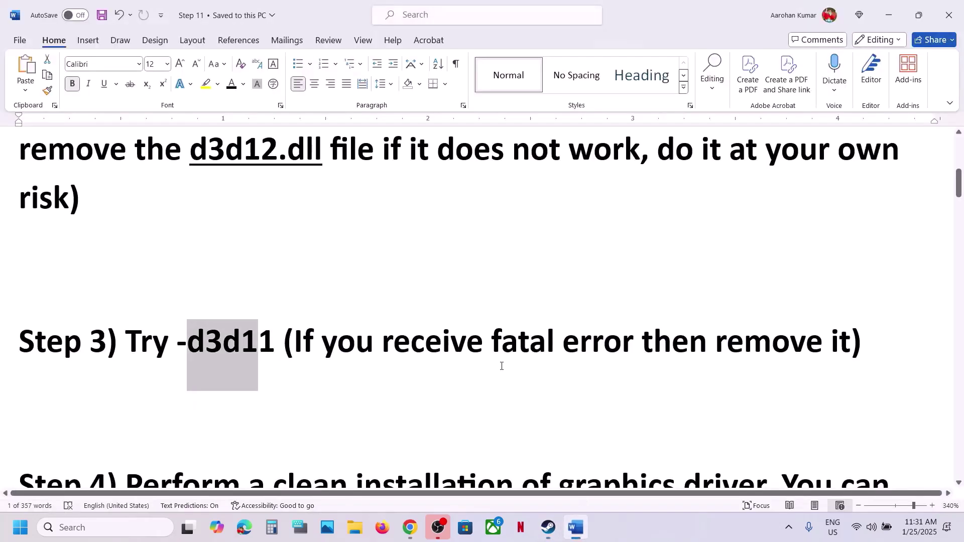
pyautogui.scroll(-1, 432, 359)
pyautogui.scroll(-3, 432, 359)
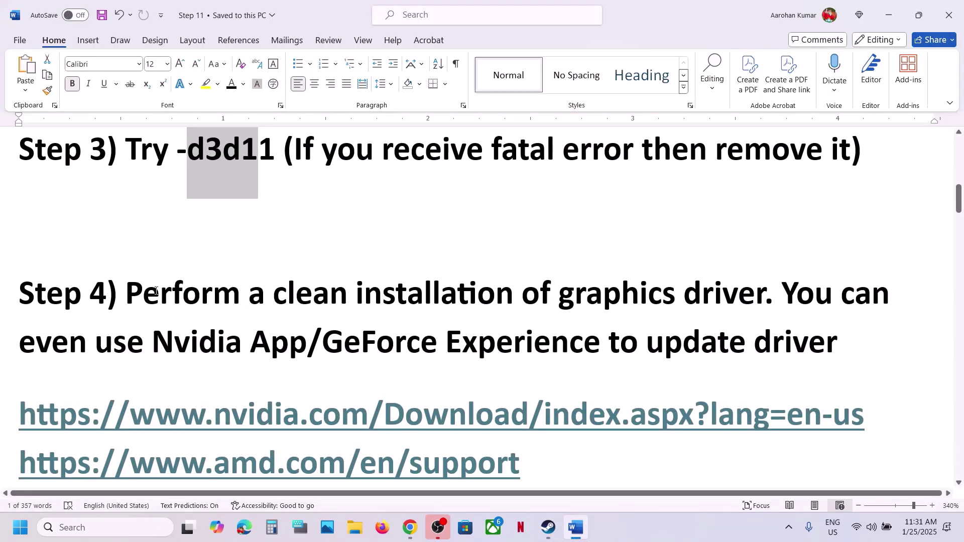
pyautogui.moveTo(149, 291); pyautogui.dragTo(678, 294)
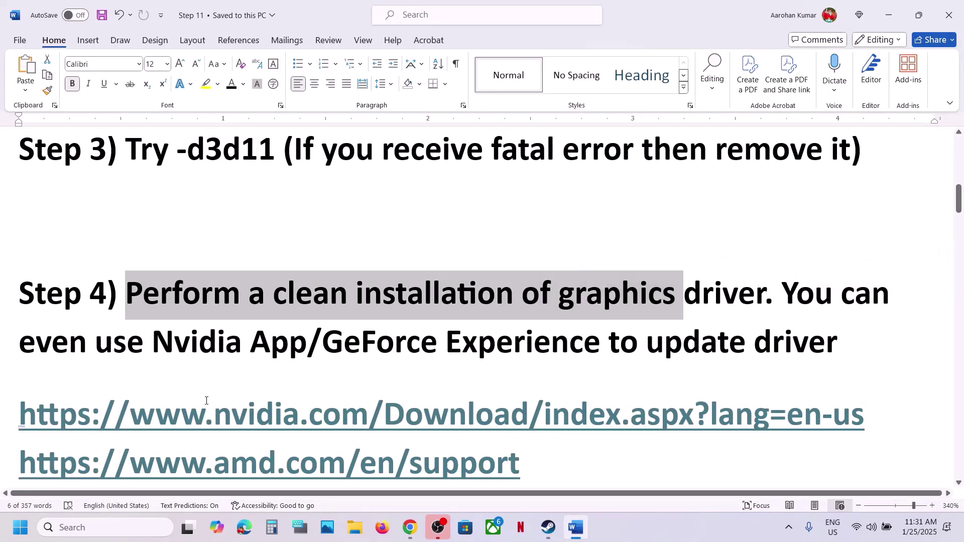
pyautogui.scroll(-1, 206, 400)
pyautogui.moveTo(181, 357); pyautogui.dragTo(448, 357)
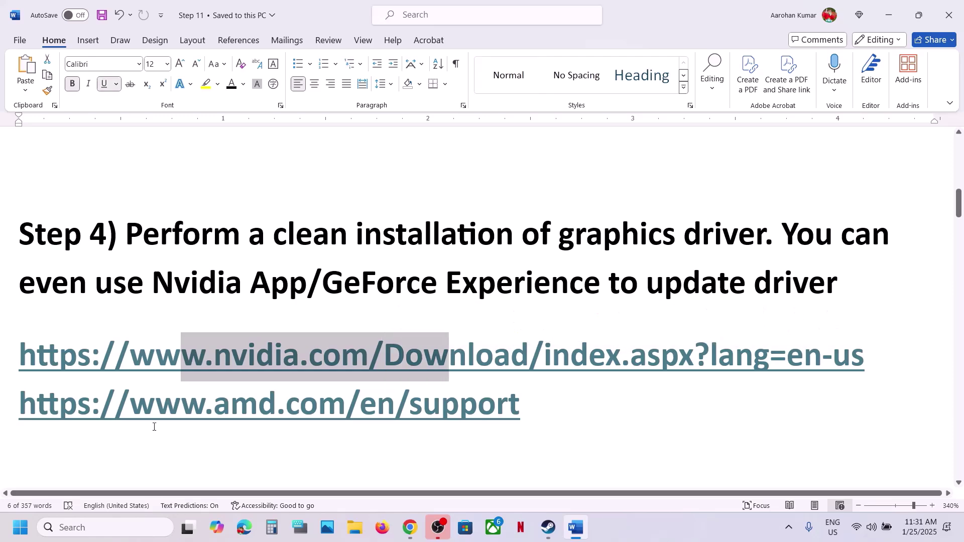
pyautogui.moveTo(153, 416); pyautogui.dragTo(395, 416)
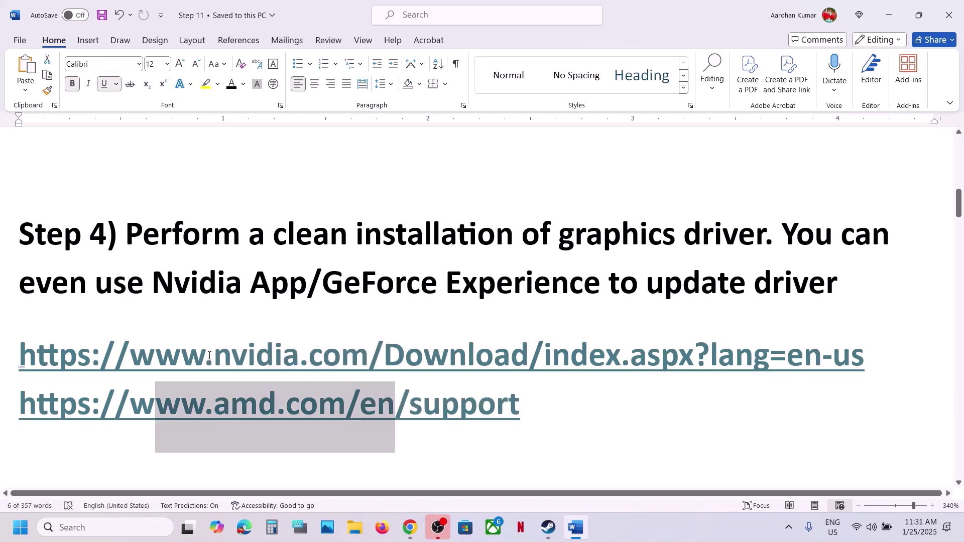
pyautogui.moveTo(209, 356); pyautogui.dragTo(405, 358)
pyautogui.moveTo(139, 284); pyautogui.dragTo(605, 285)
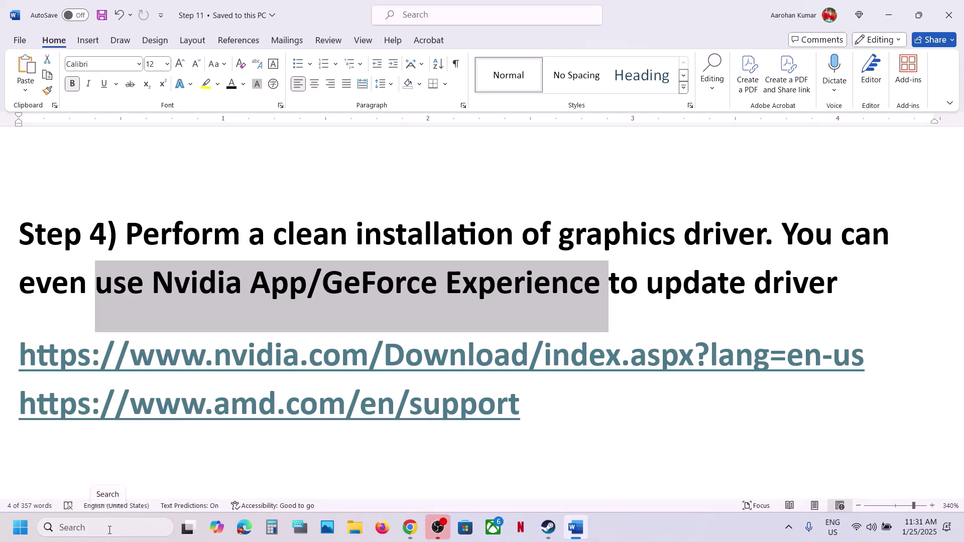
# - Find and open the NVIDIA app through Windows search and show its graphics driver information
pyautogui.click(109, 530)
pyautogui.write('nvi')
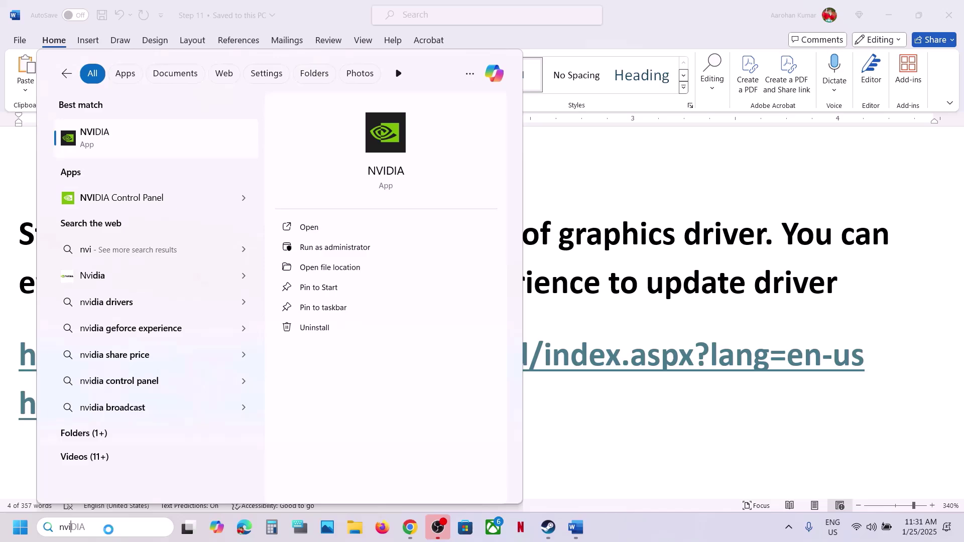
pyautogui.press('Return')
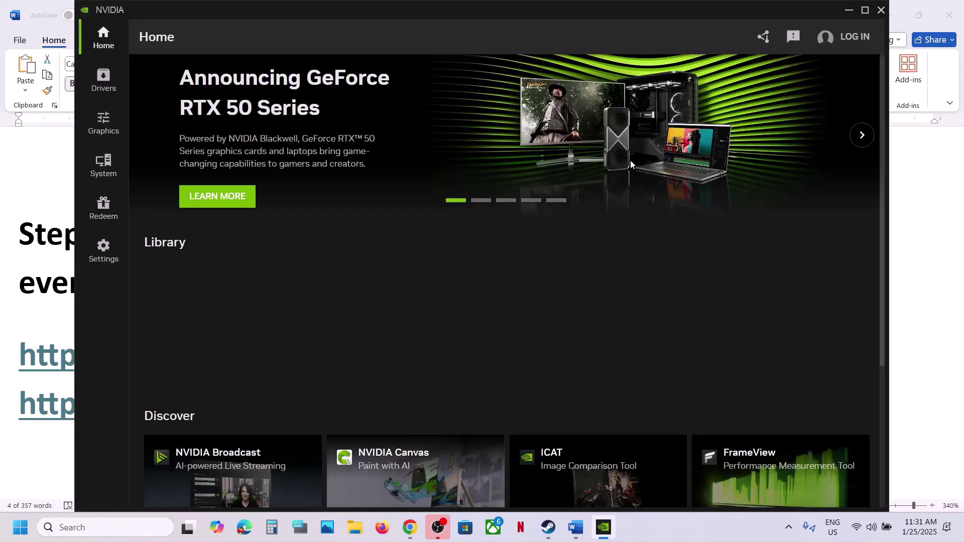
pyautogui.click(107, 81)
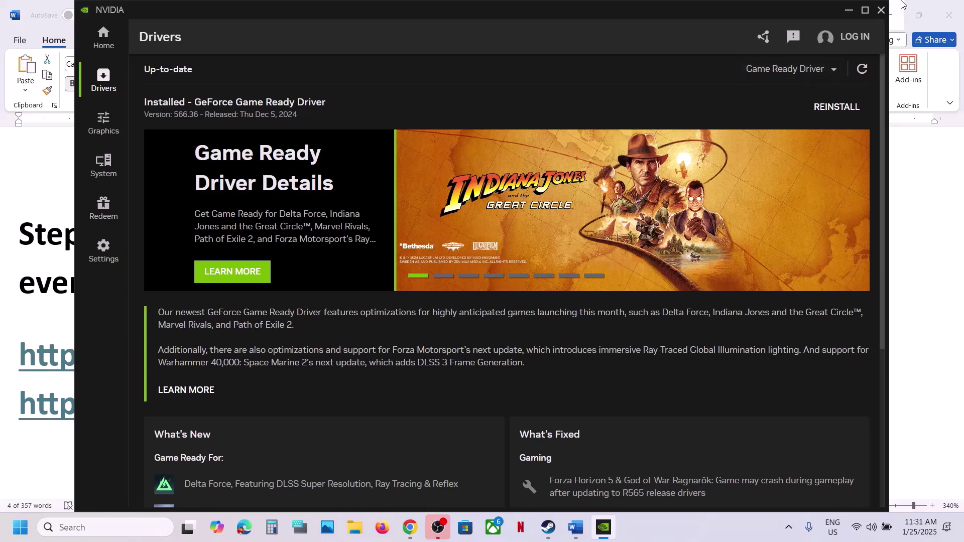
# - Leave the NVIDIA app, highlight the document's Nvidia link, and on NVIDIA's drivers page find Windows 11 drivers for the GeForce RTX 3050 Laptop GPU
pyautogui.click(849, 11)
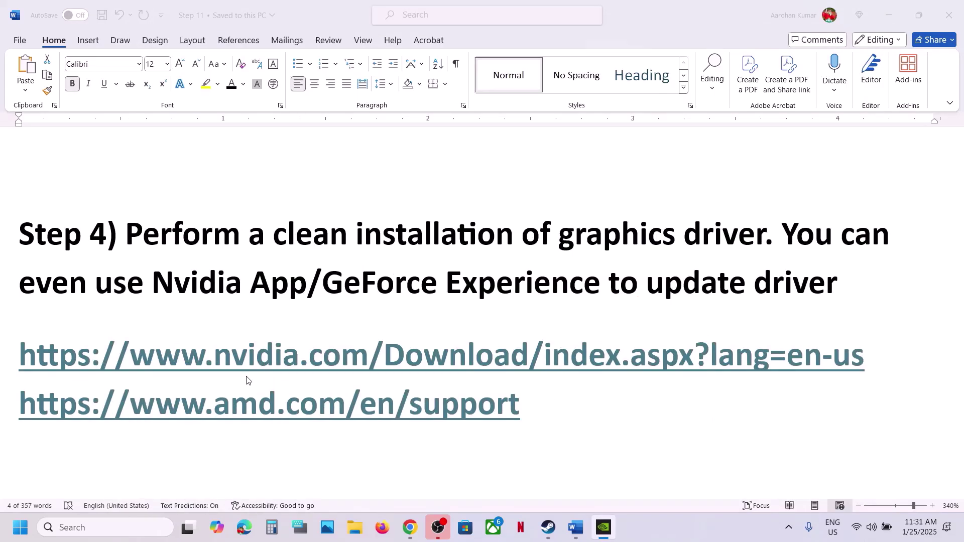
pyautogui.moveTo(204, 361); pyautogui.dragTo(543, 361)
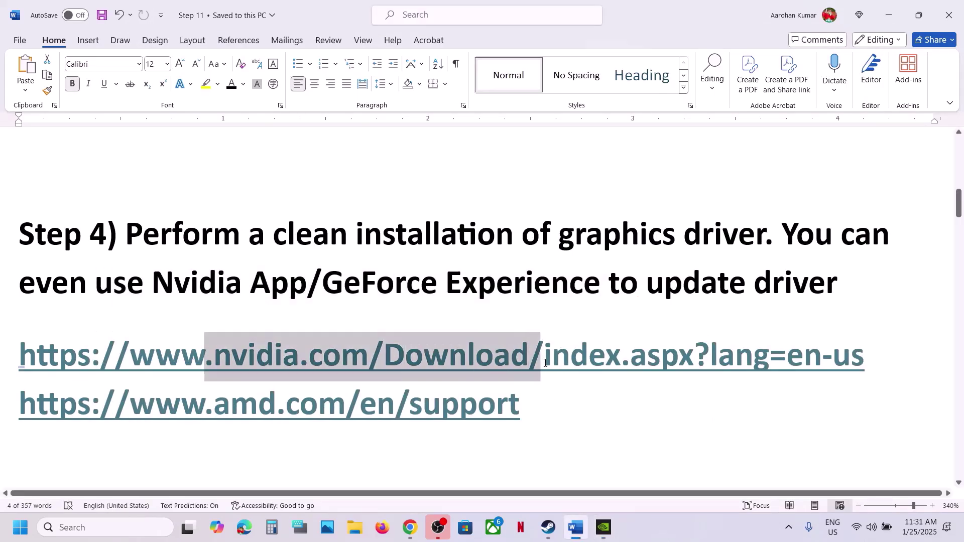
pyautogui.click(689, 538)
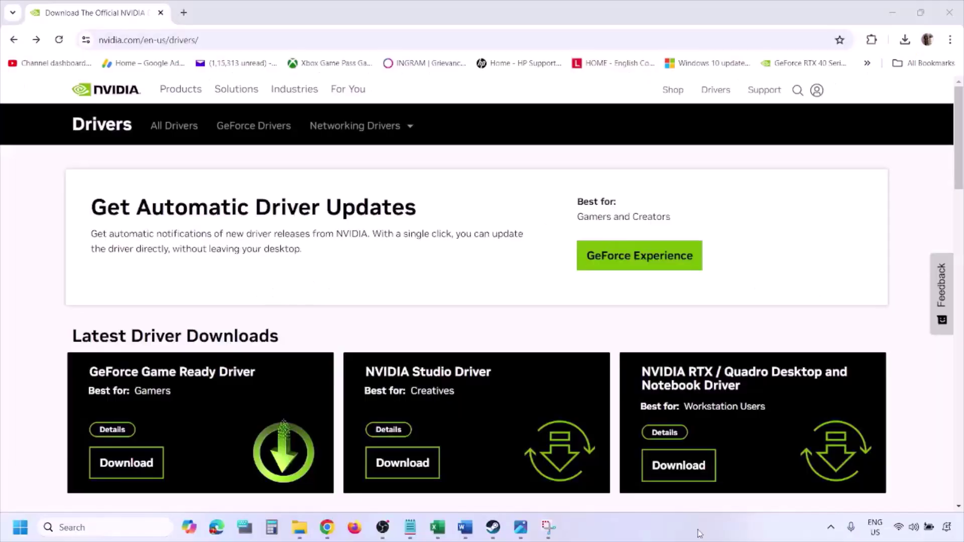
pyautogui.scroll(-8, 225, 307)
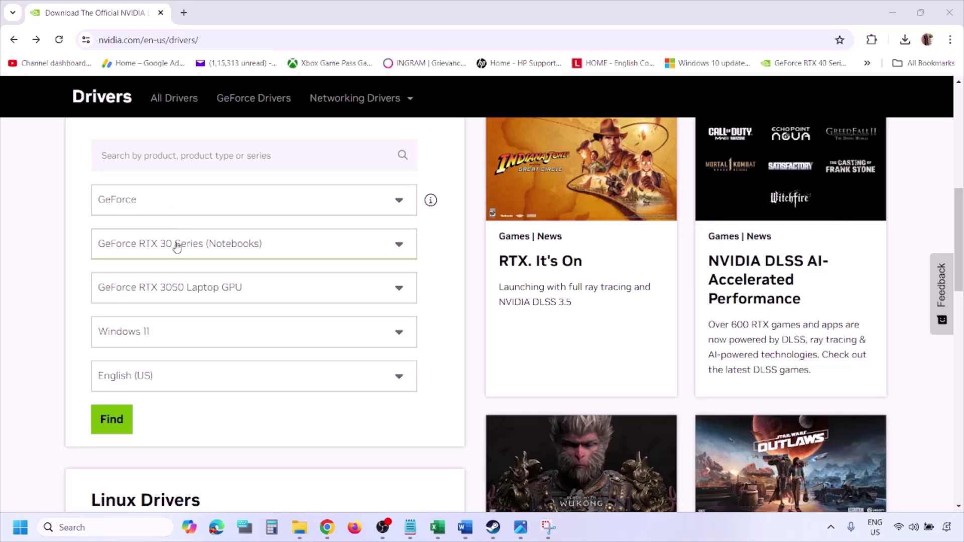
pyautogui.click(160, 336)
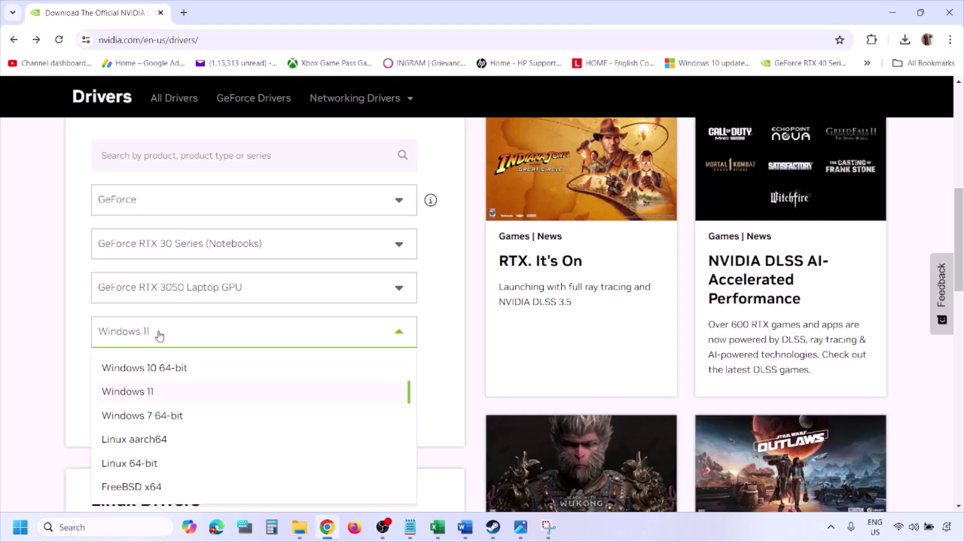
pyautogui.click(142, 393)
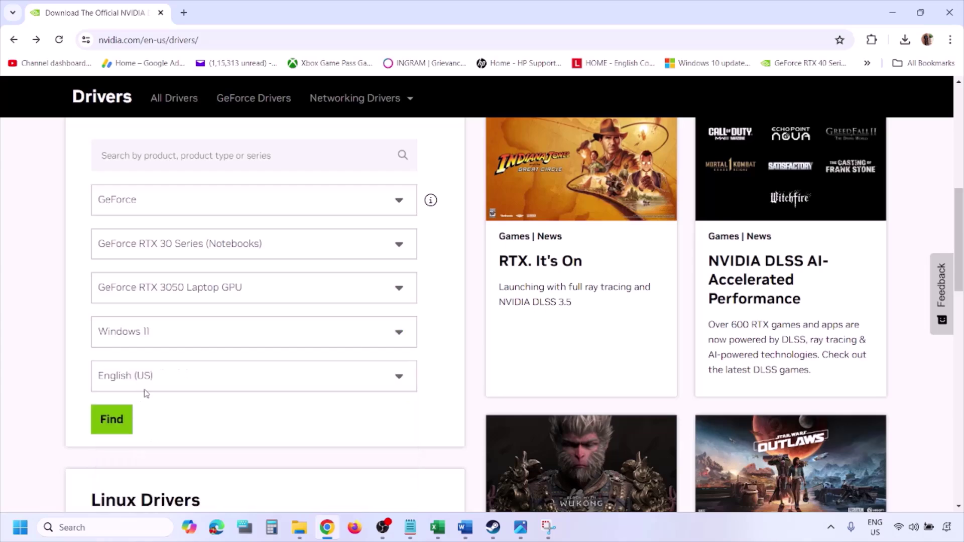
pyautogui.click(112, 419)
# - Review the driver installation screenshots 1.png to 5.png in Photos, through the clean installation option, and show the Windows power options
pyautogui.click(521, 527)
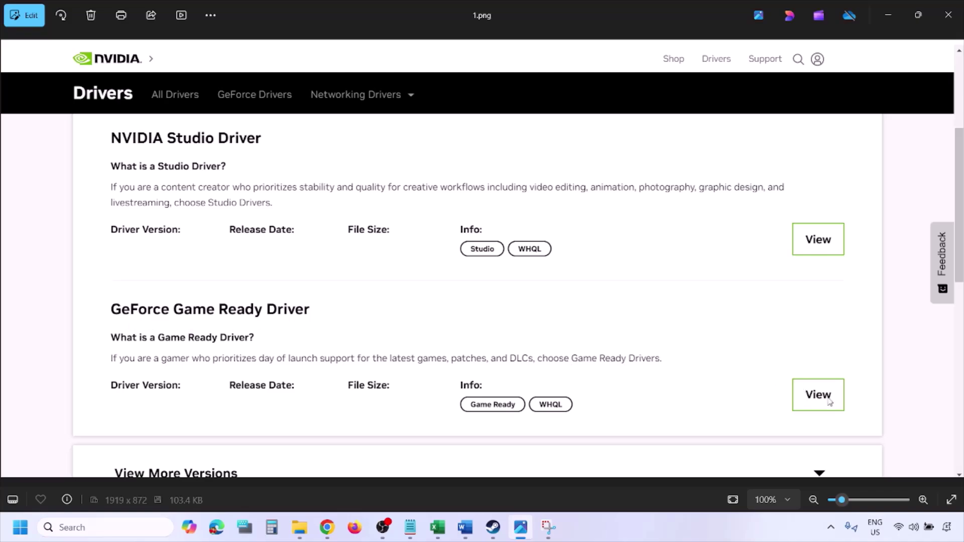
pyautogui.press('Right')
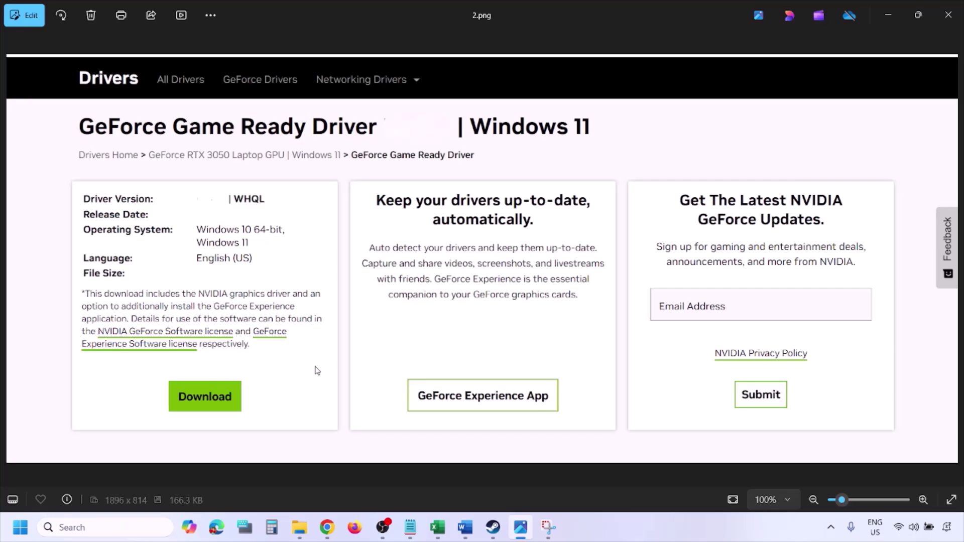
pyautogui.press('Right')
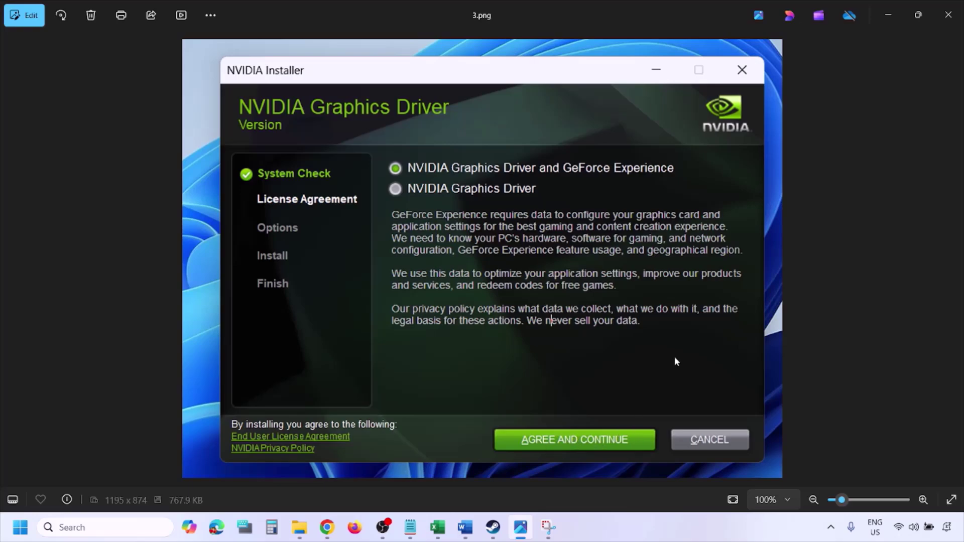
pyautogui.press('Right')
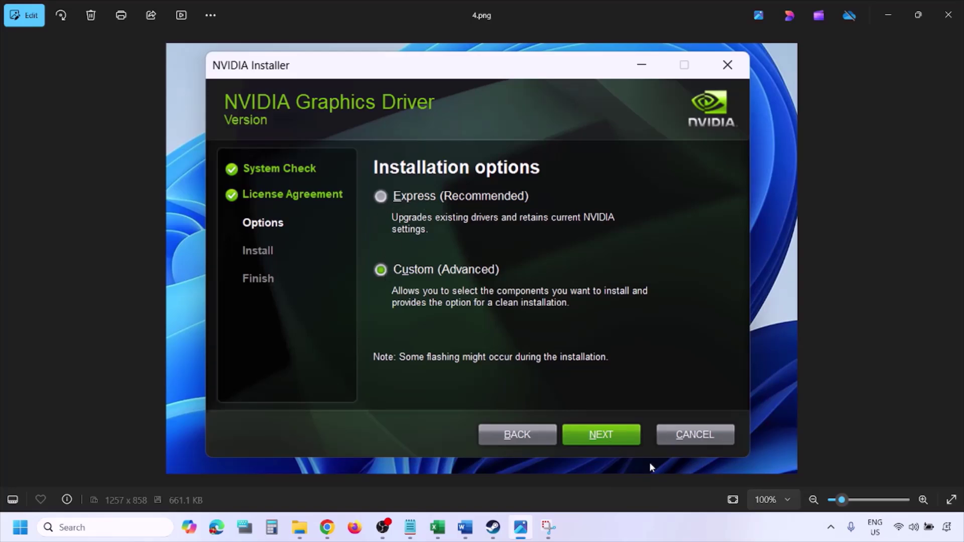
pyautogui.press('Right')
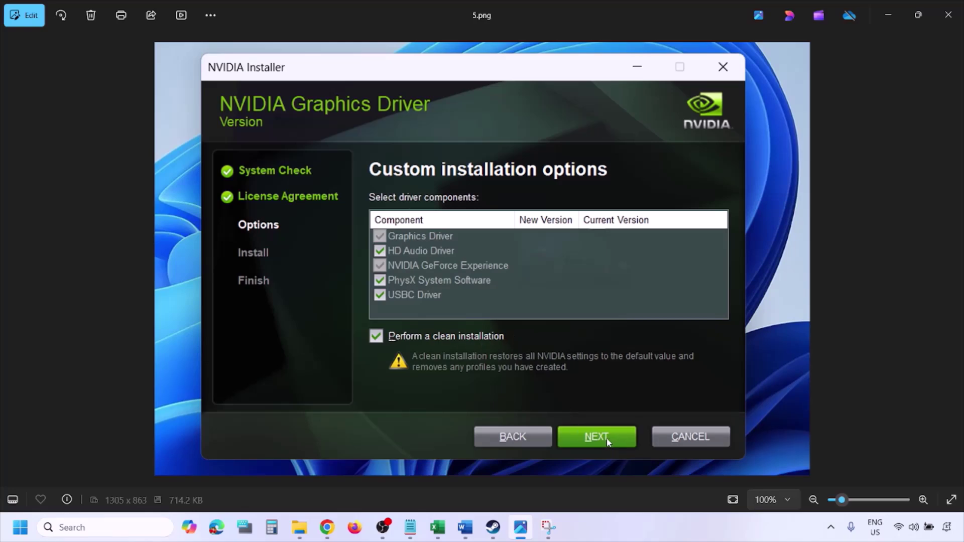
pyautogui.click(21, 527)
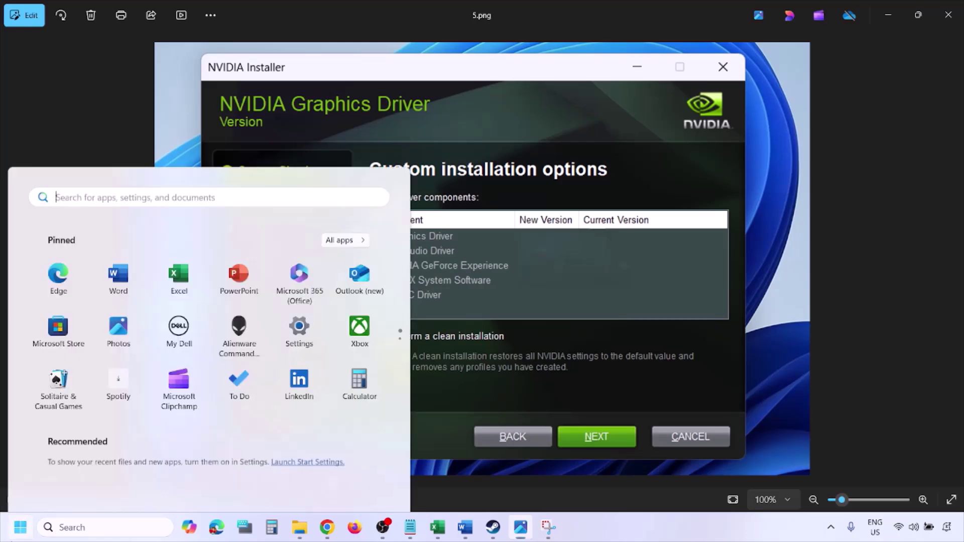
pyautogui.click(367, 485)
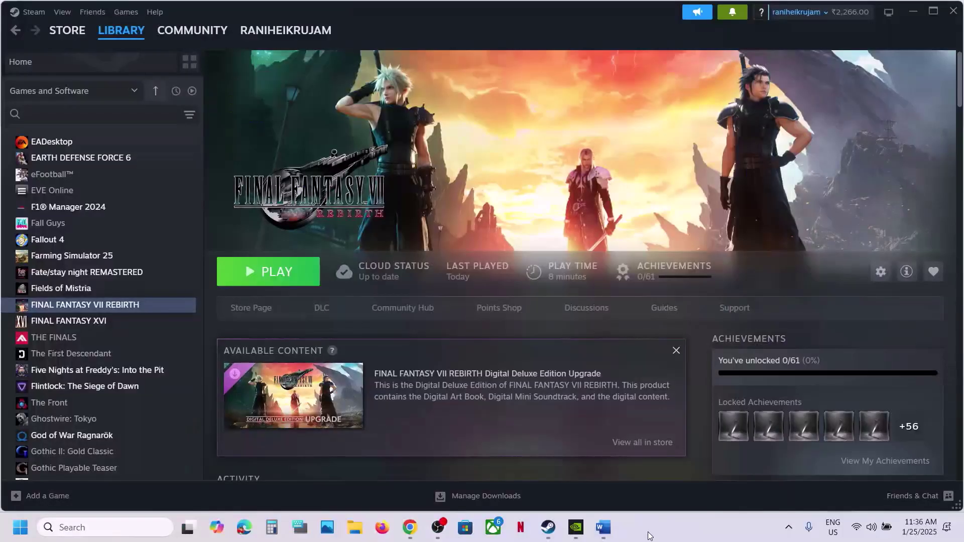
# - Switch to the Word document and read Step 5 on running the game on the dedicated graphics card
pyautogui.click(603, 527)
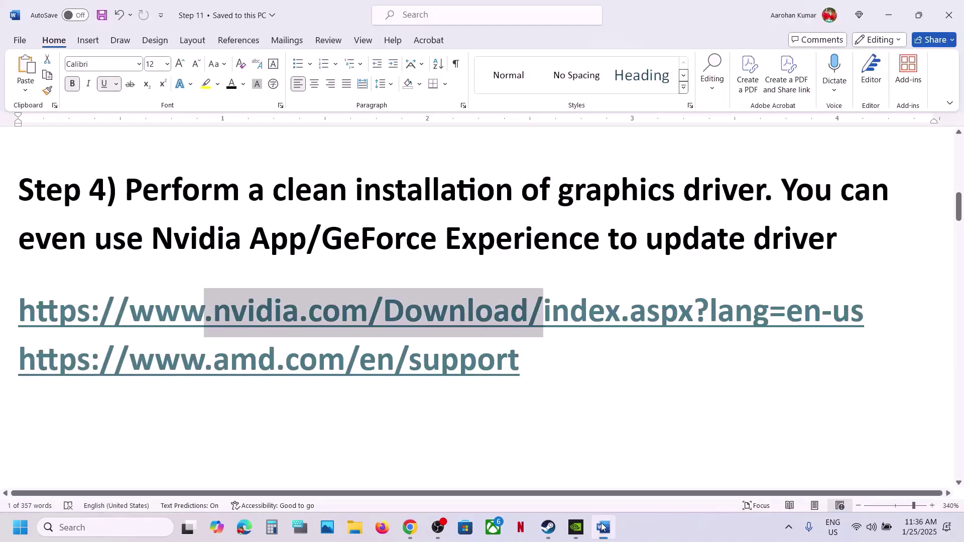
pyautogui.scroll(-5, 425, 206)
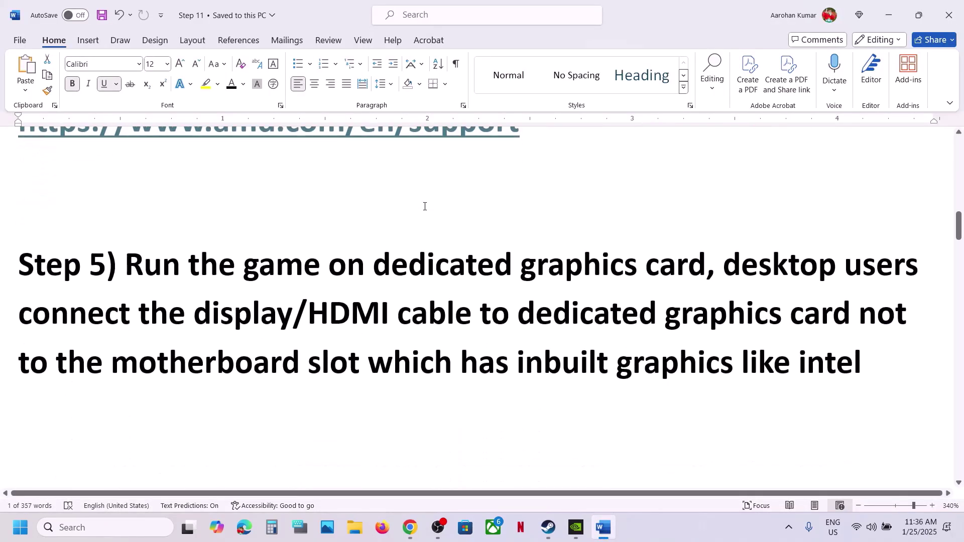
pyautogui.doubleClick(580, 274)
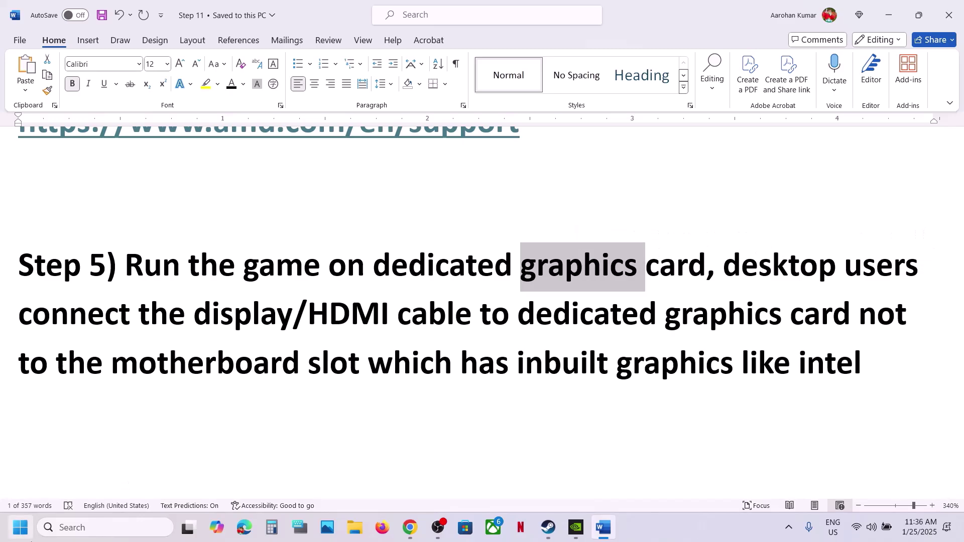
# - Search Windows for "graphics" and open Graphics settings
pyautogui.click(31, 540)
pyautogui.write('graphics')
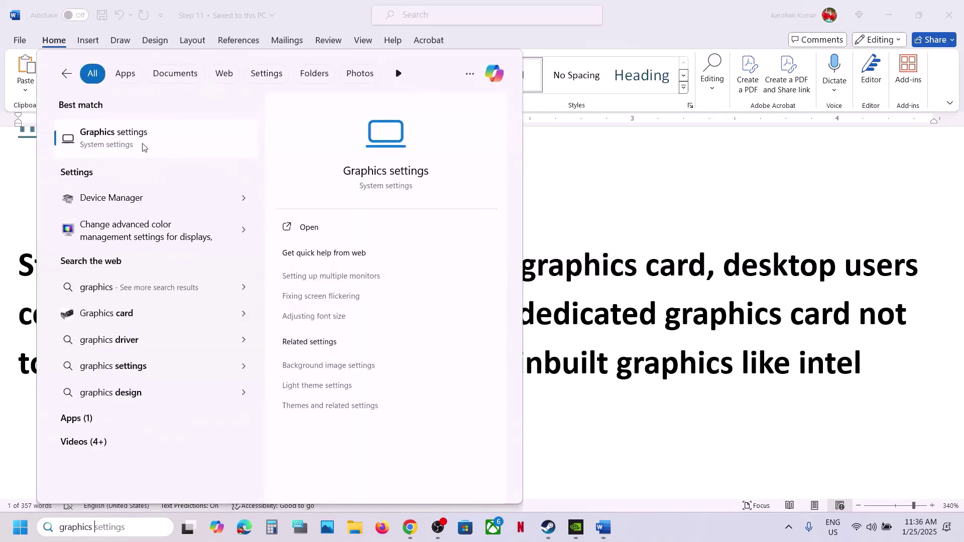
pyautogui.click(145, 147)
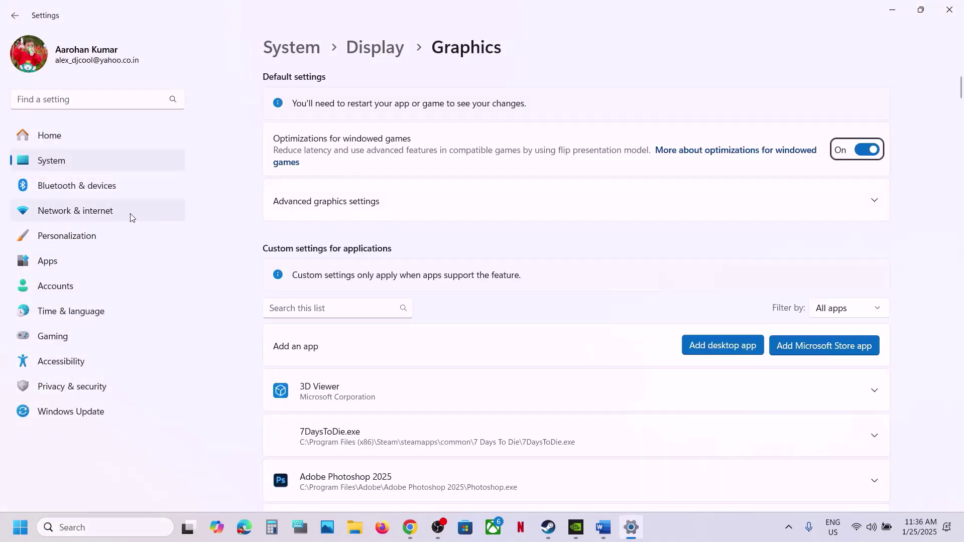
# - Add ff7rebirth from the FINAL FANTASY VII REBIRTH install folder as a desktop app in the custom graphics settings
pyautogui.click(719, 346)
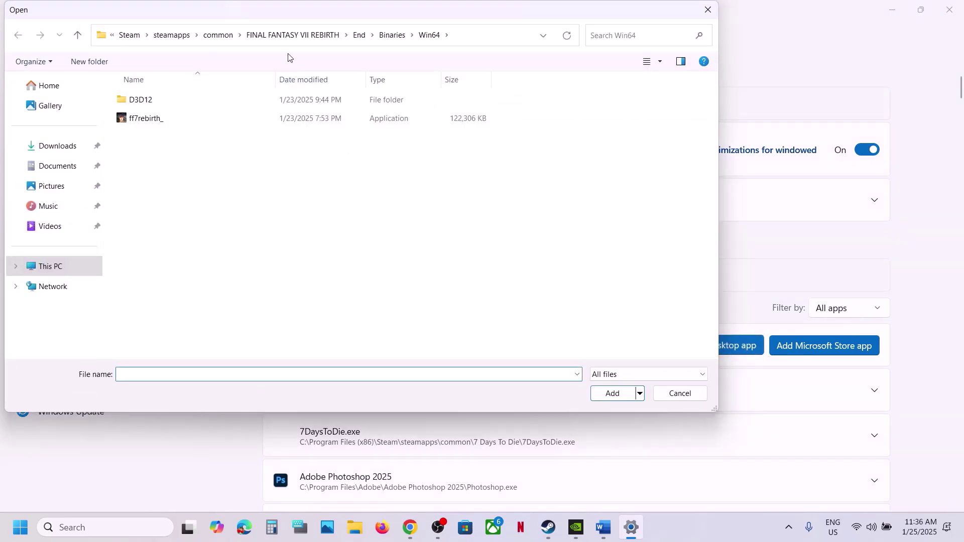
pyautogui.click(313, 42)
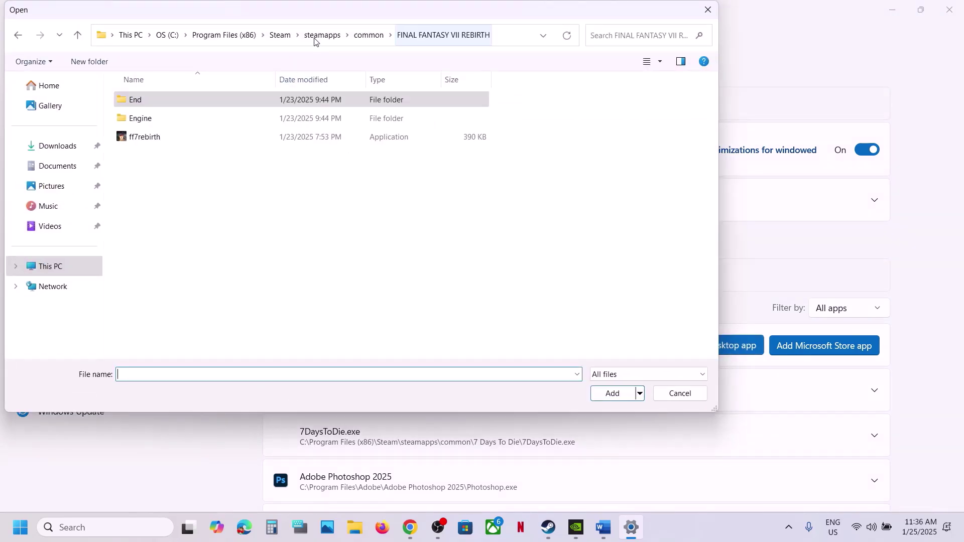
pyautogui.click(162, 139)
pyautogui.click(612, 393)
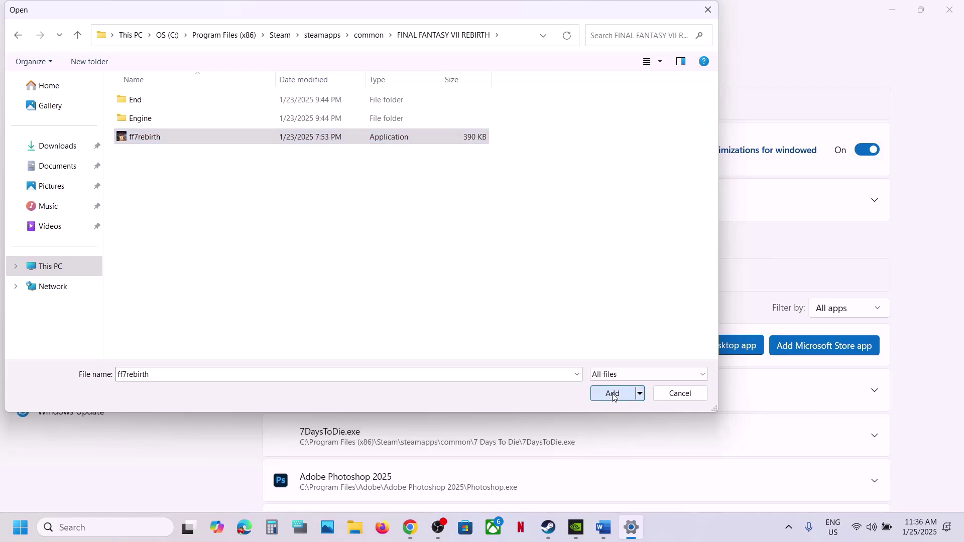
# - Set the GPU preference of the ff7rebirth_.exe entry to High Performance (NVIDIA GeForce RTX 3050 Laptop GPU)
pyautogui.scroll(-3, 483, 424)
pyautogui.scroll(-20, 481, 426)
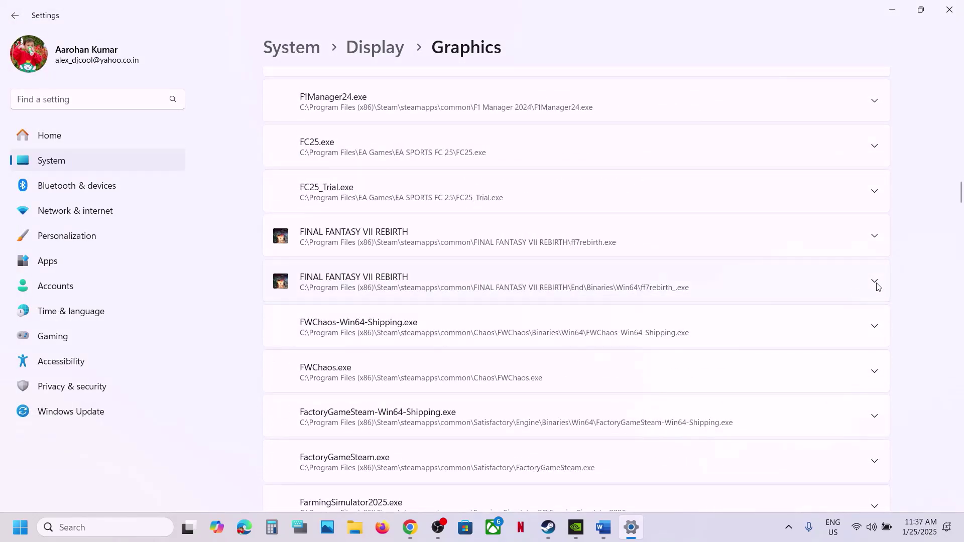
pyautogui.click(874, 281)
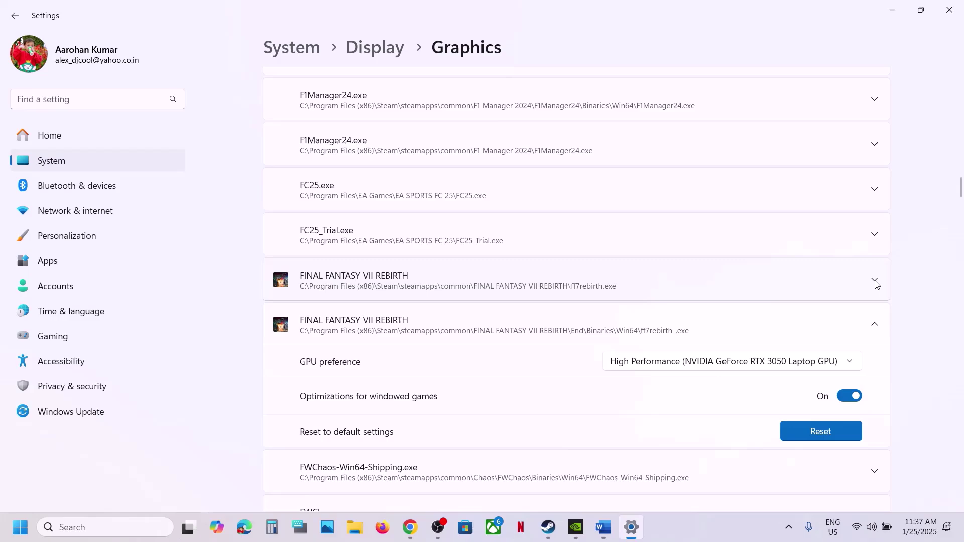
pyautogui.click(773, 366)
pyautogui.click(718, 365)
# - Add ff7rebirth_ from the game's End\Binaries\Win64 folder as a desktop app in the custom graphics settings
pyautogui.scroll(20, 612, 271)
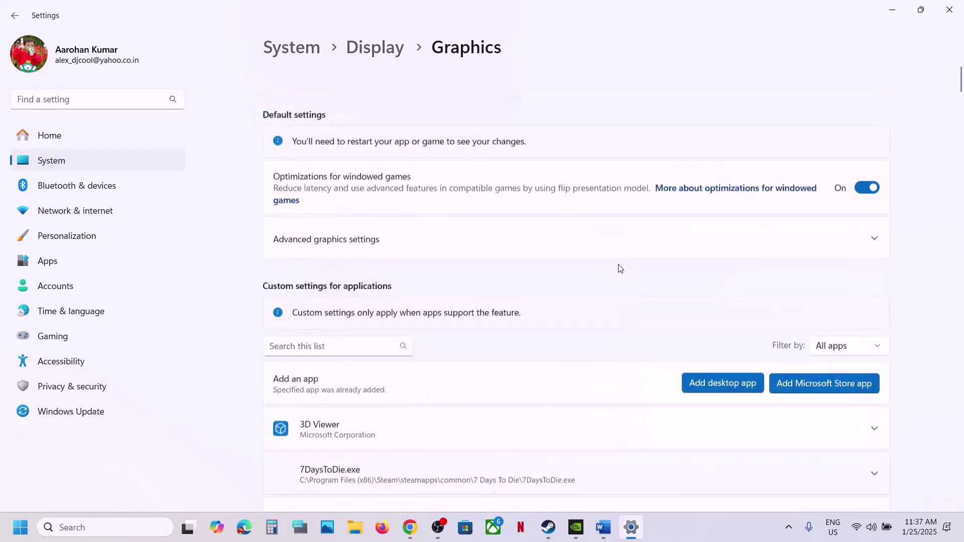
pyautogui.scroll(-1, 617, 267)
pyautogui.click(727, 345)
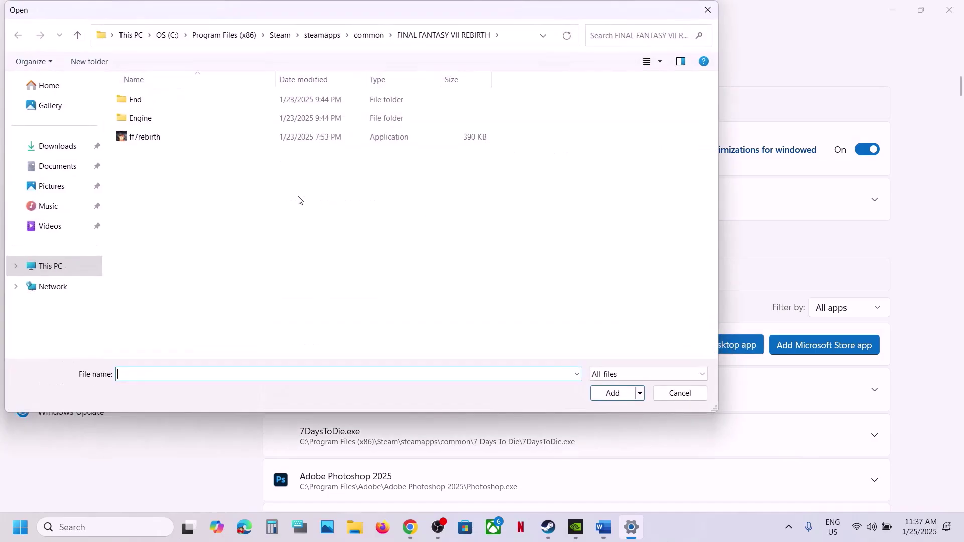
pyautogui.doubleClick(160, 103)
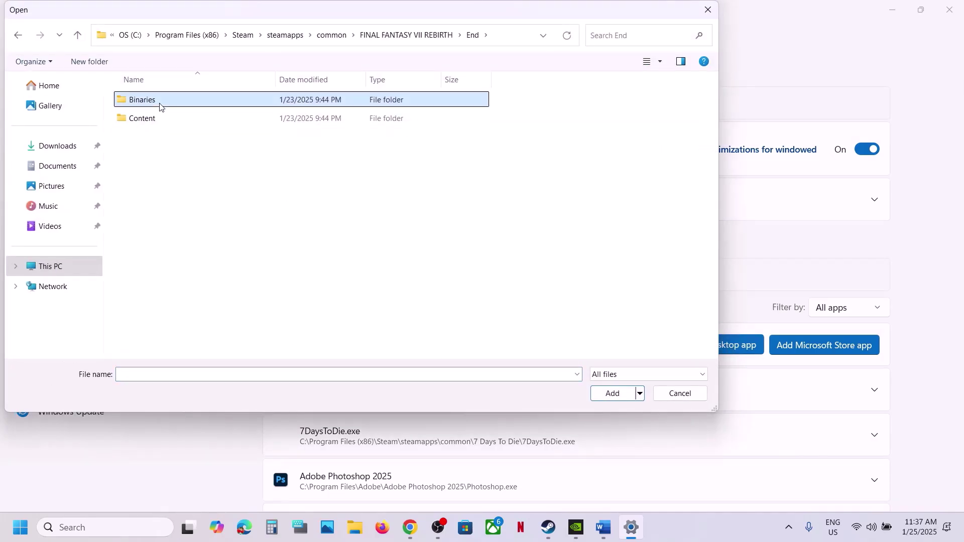
pyautogui.doubleClick(160, 103)
pyautogui.doubleClick(160, 103)
pyautogui.click(170, 124)
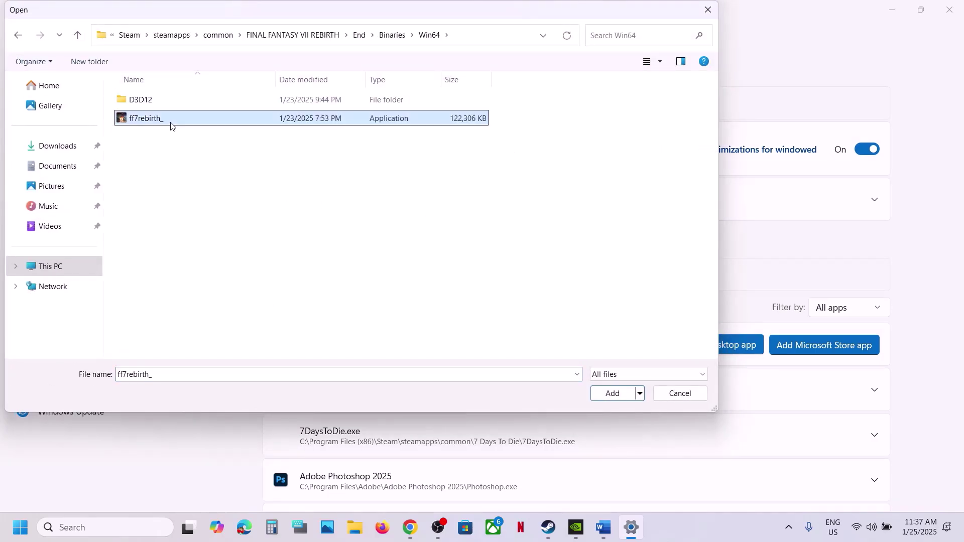
pyautogui.click(613, 394)
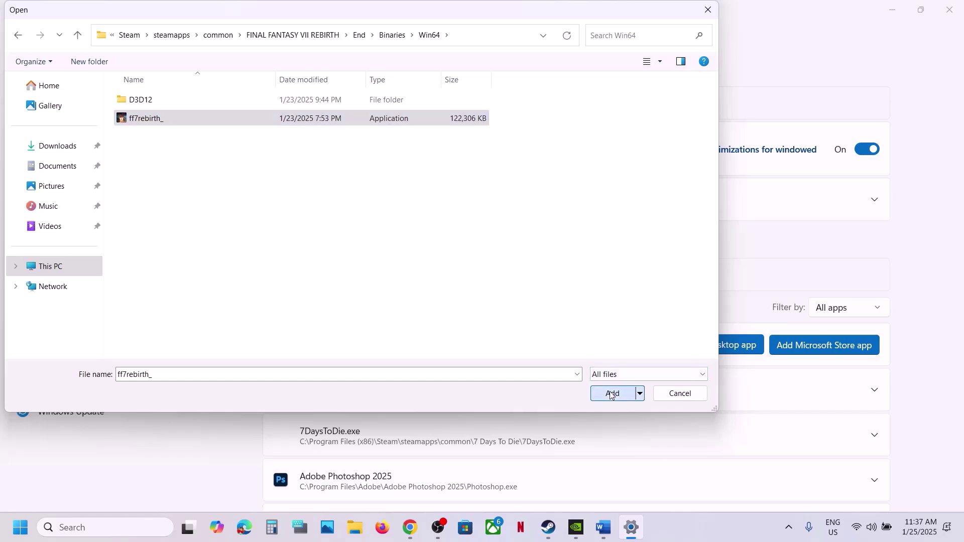
# - Set the GPU preference of the ff7rebirth.exe entry to High Performance (NVIDIA GeForce RTX 3050 Laptop GPU)
pyautogui.scroll(-1, 722, 394)
pyautogui.scroll(-20, 721, 395)
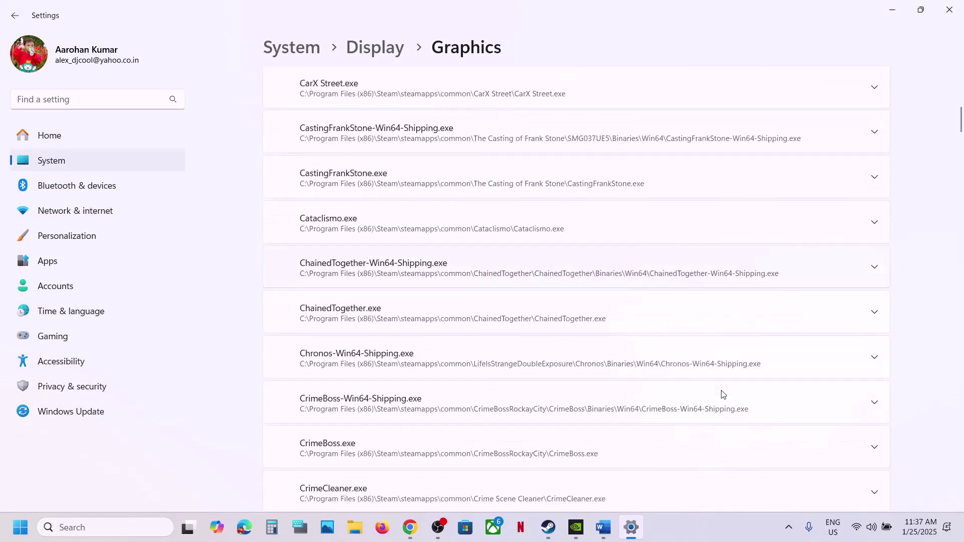
pyautogui.scroll(-9, 721, 394)
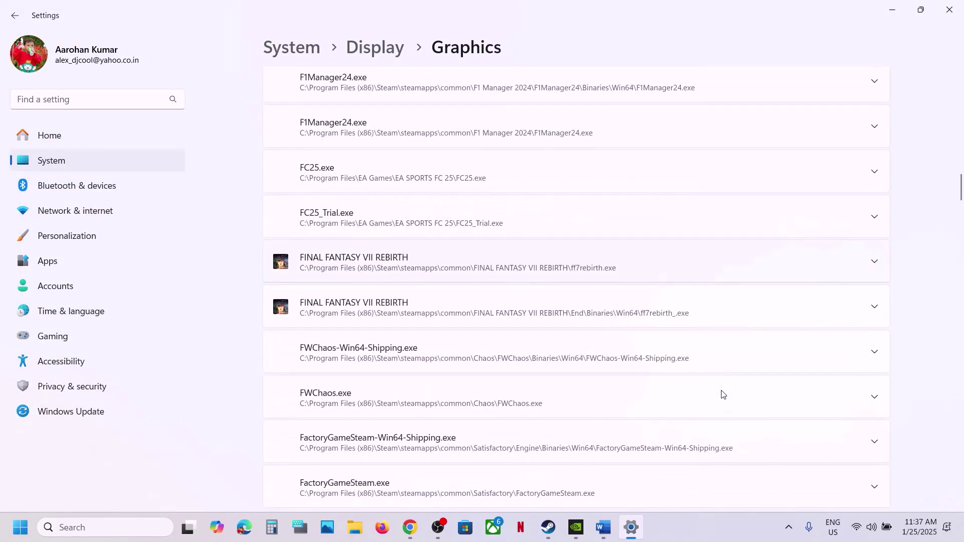
pyautogui.click(875, 261)
pyautogui.scroll(1, 878, 301)
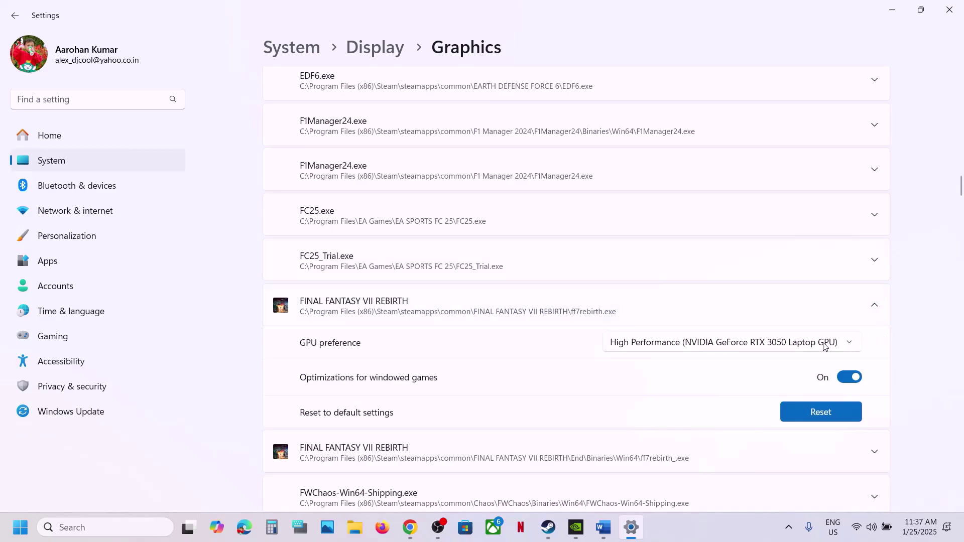
pyautogui.click(794, 344)
pyautogui.click(688, 342)
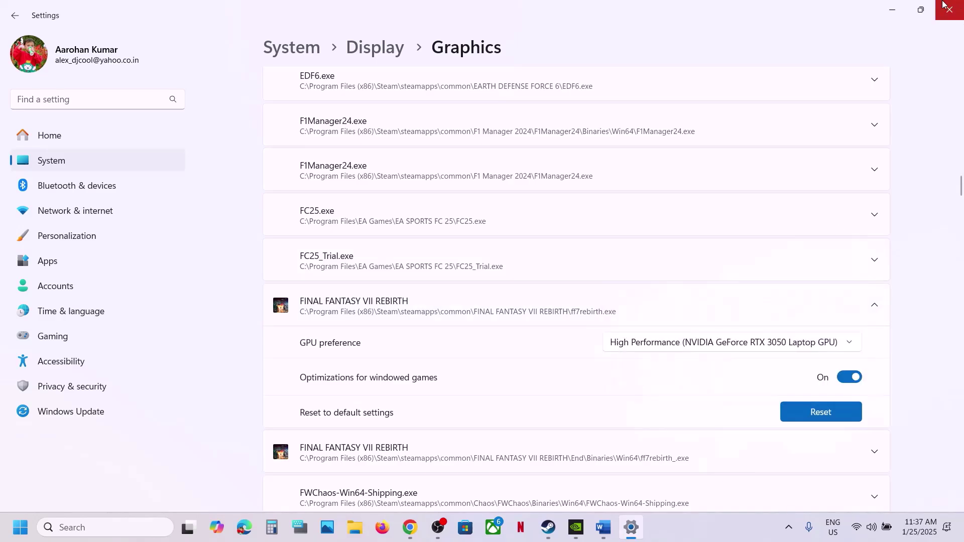
# - Close Settings and read the Step 5 note for desktop users on connecting the display/HDMI cable to the dedicated graphics card
pyautogui.click(950, 12)
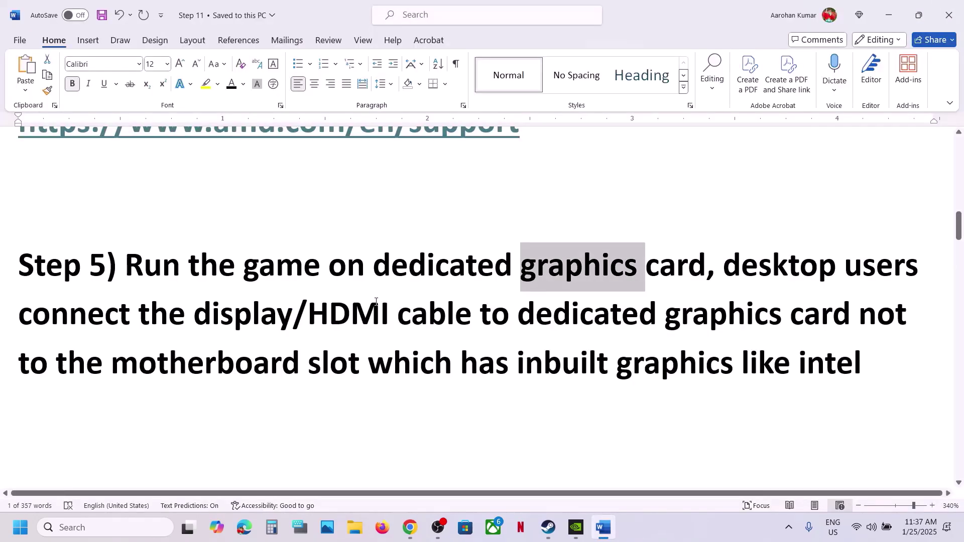
pyautogui.moveTo(721, 264); pyautogui.dragTo(459, 366)
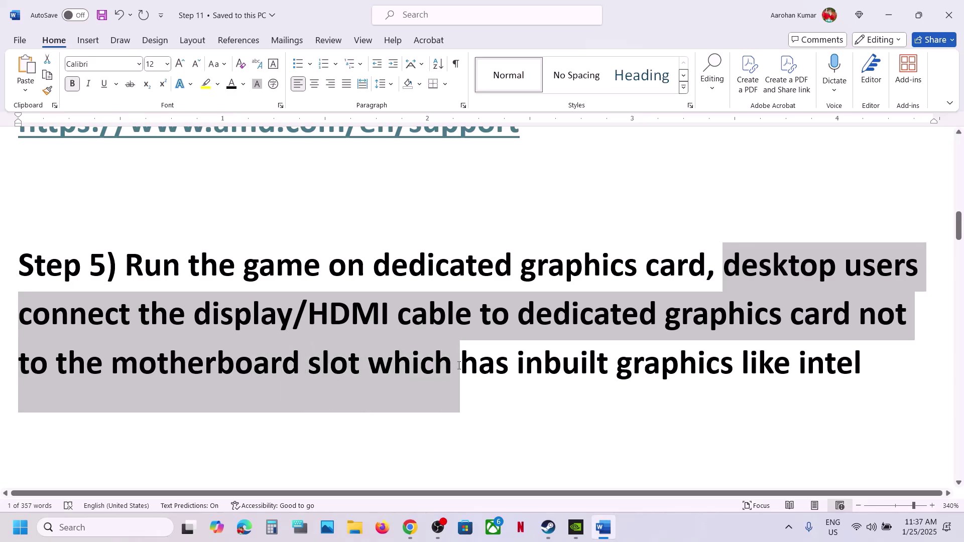
pyautogui.click(459, 366)
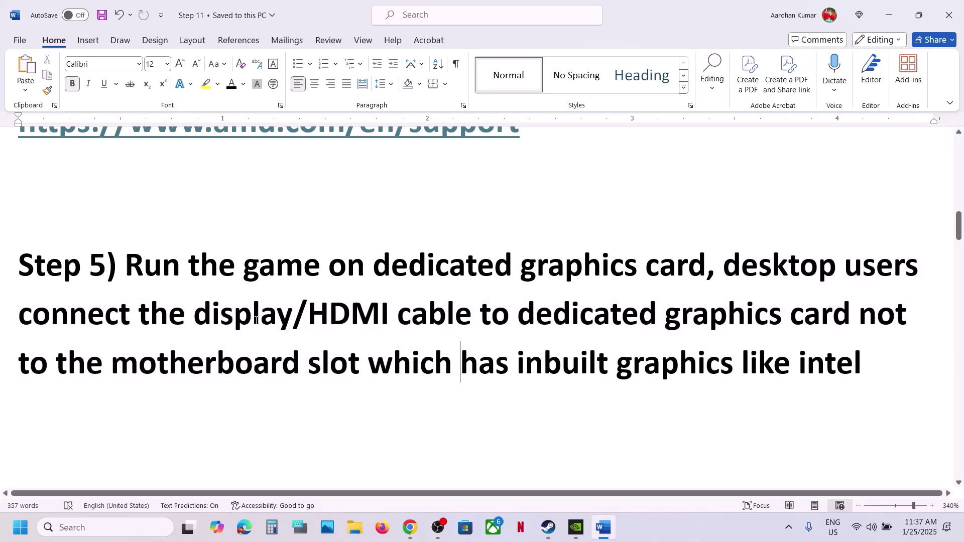
# - Read the Step 5 note on connecting the display cable and the Step 6 instruction to update Windows
pyautogui.moveTo(256, 320); pyautogui.dragTo(786, 317)
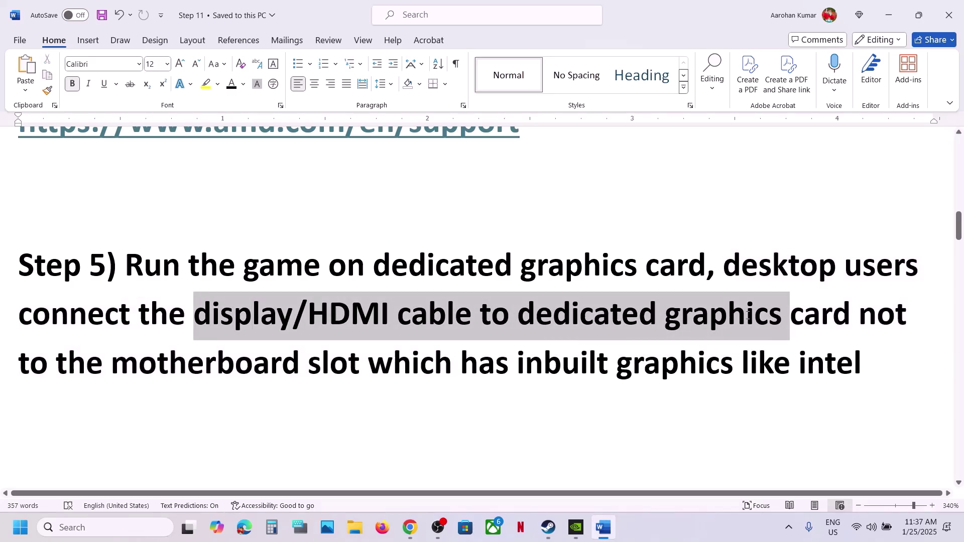
pyautogui.click(307, 326)
pyautogui.scroll(-5, 307, 324)
pyautogui.scroll(1, 145, 305)
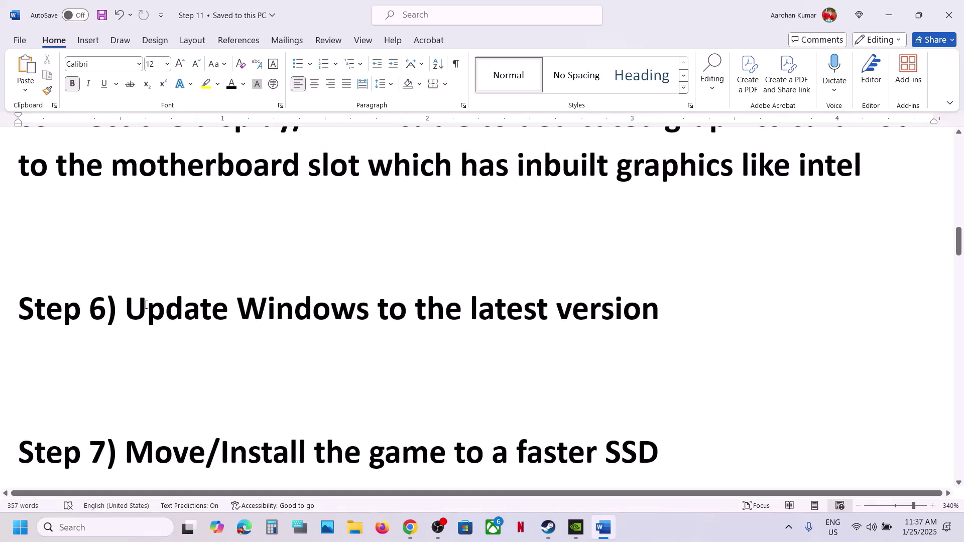
pyautogui.moveTo(309, 306); pyautogui.dragTo(710, 295)
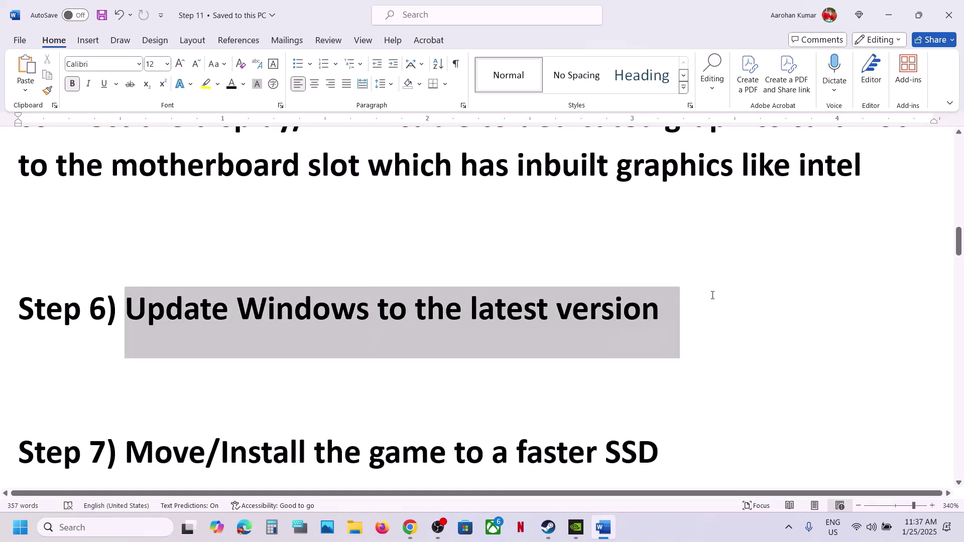
# - Check the installed Windows version with winver and close the About Windows dialog
pyautogui.click(108, 528)
pyautogui.write('winver')
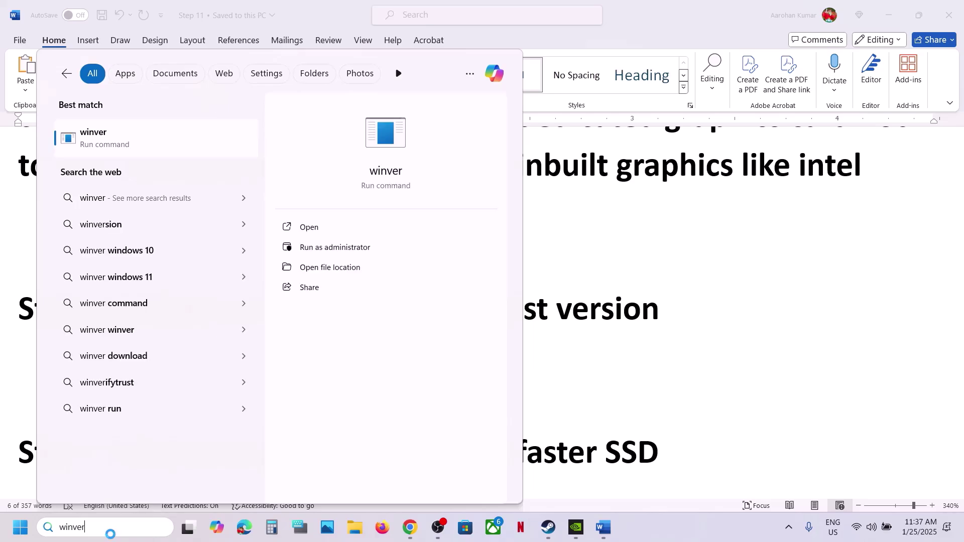
pyautogui.press('Return')
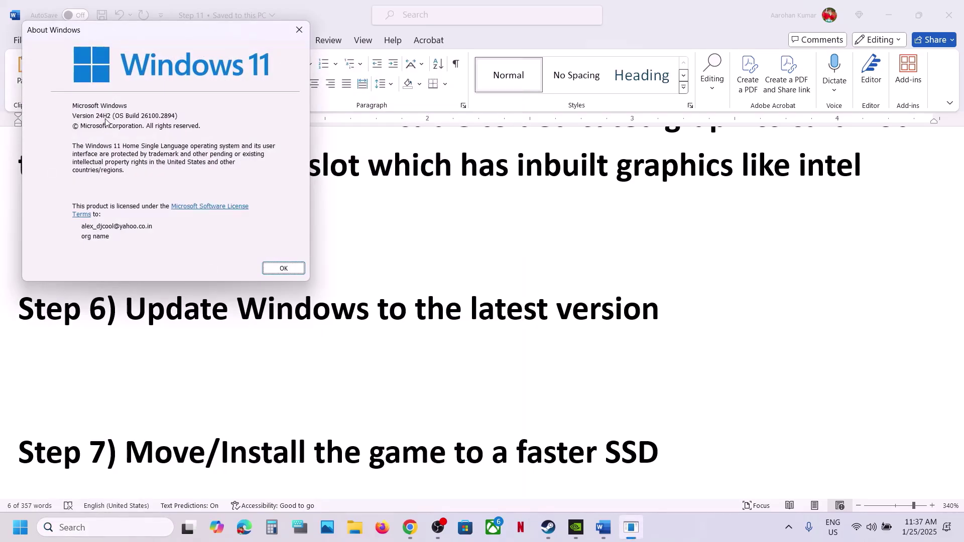
pyautogui.click(300, 29)
pyautogui.click(246, 347)
# - Start a check for updates on the Windows Update page of Settings
pyautogui.press('super+i')
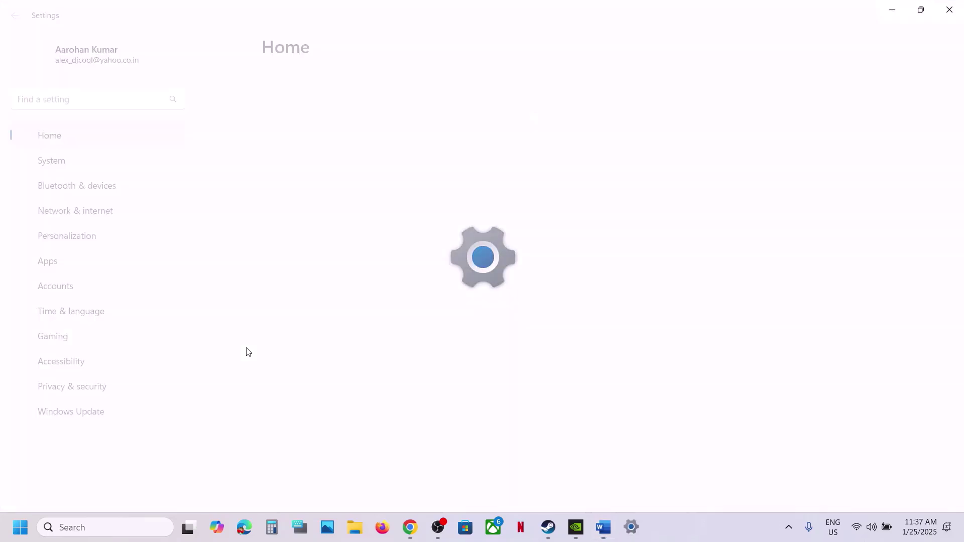
pyautogui.click(64, 411)
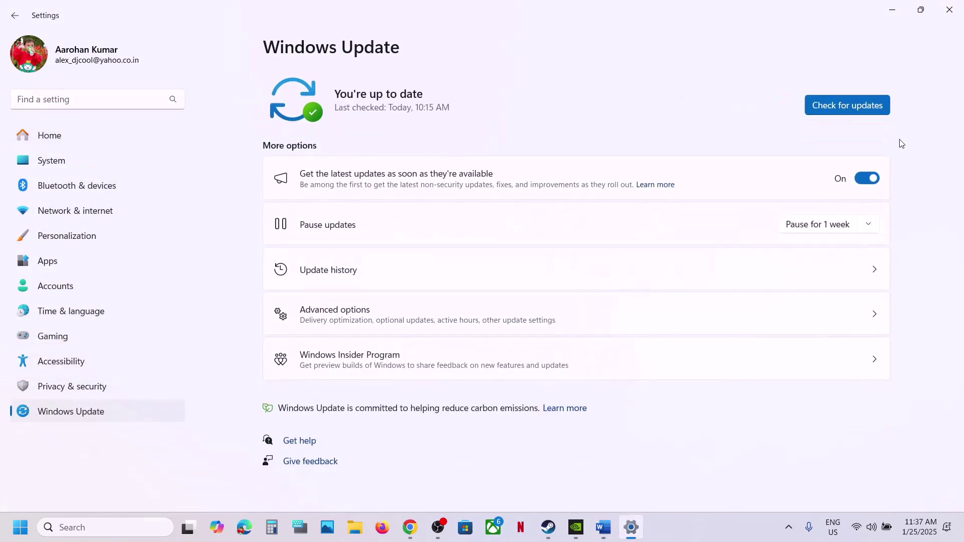
pyautogui.click(823, 104)
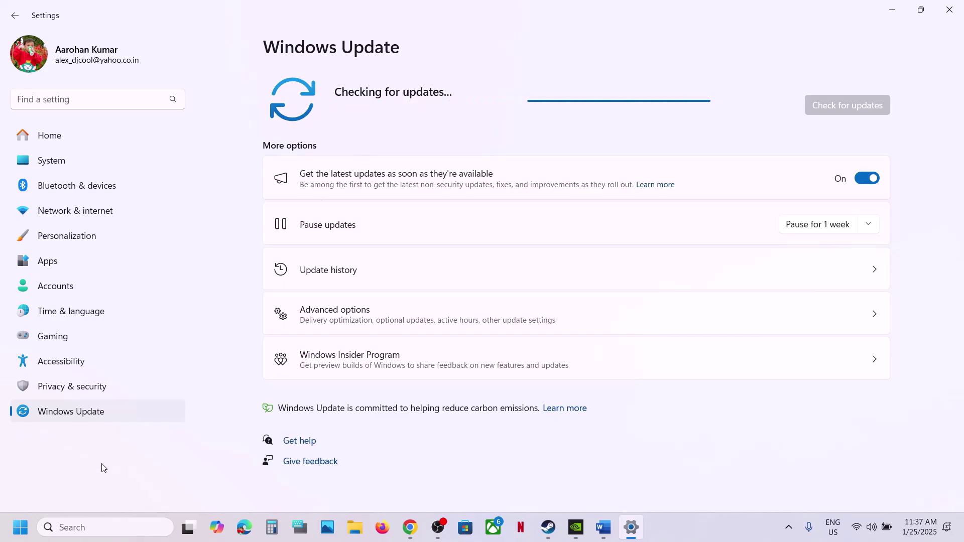
# - View the power options for restarting the computer, dismiss them, and close Settings
pyautogui.click(20, 527)
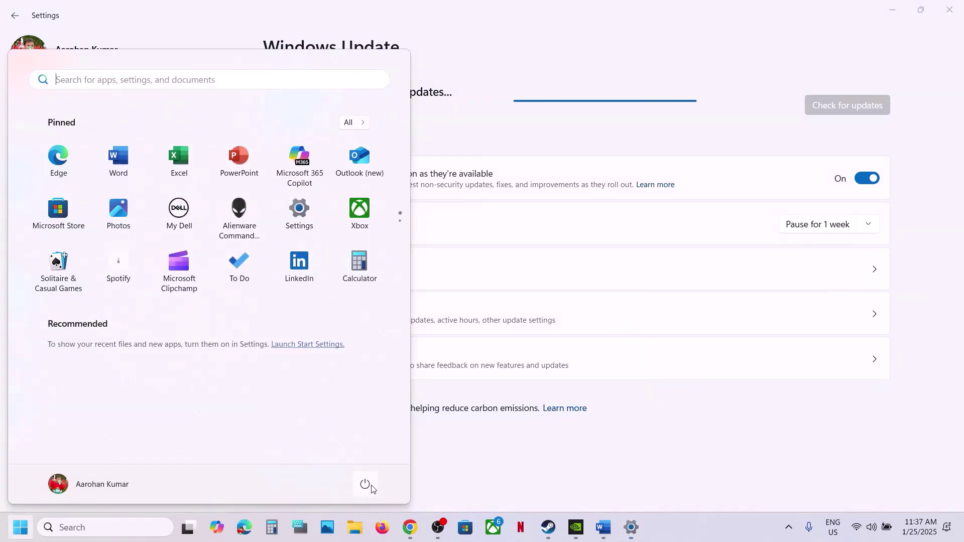
pyautogui.click(366, 485)
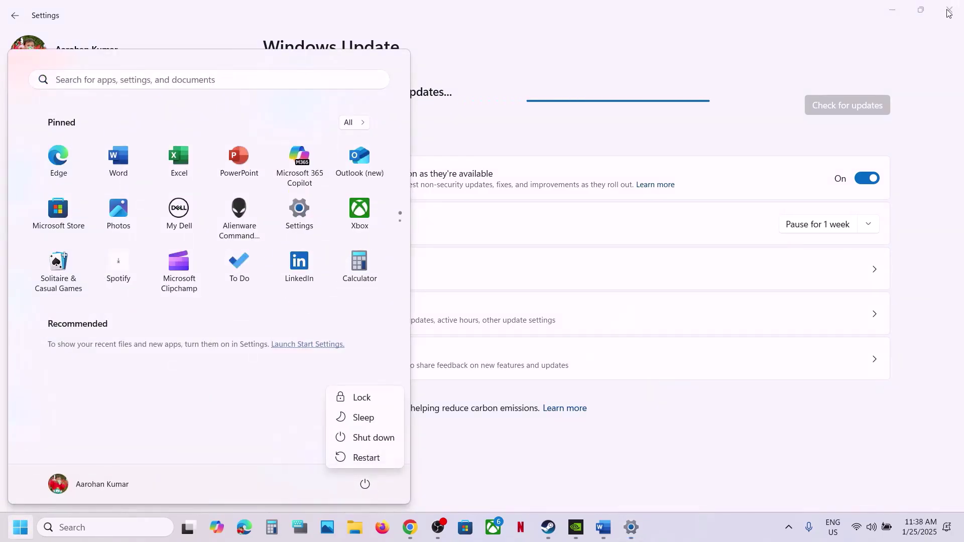
pyautogui.press('Escape')
pyautogui.press('Escape')
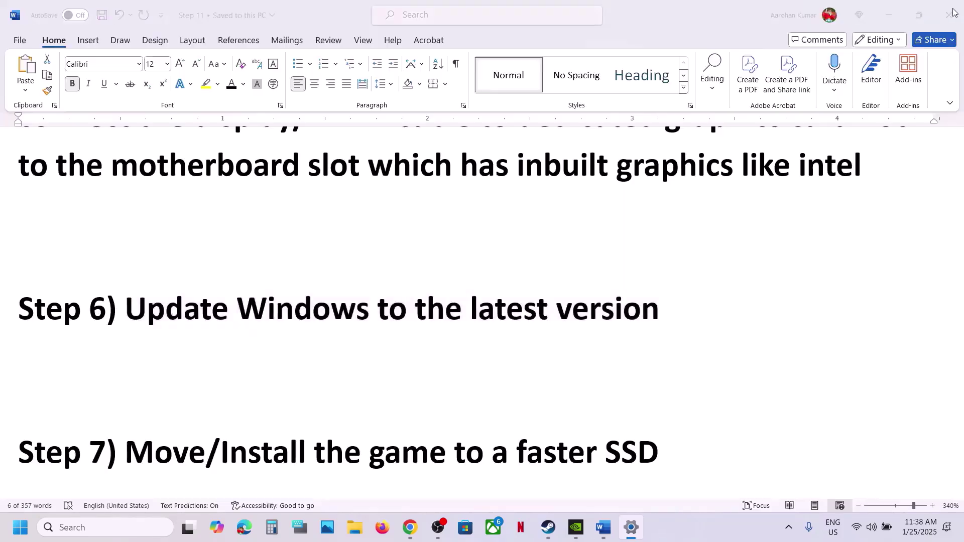
# - Review Step 6 and read the Step 7 instruction to move or install the game to a faster SSD
pyautogui.moveTo(126, 308); pyautogui.dragTo(442, 354)
pyautogui.scroll(-1, 442, 354)
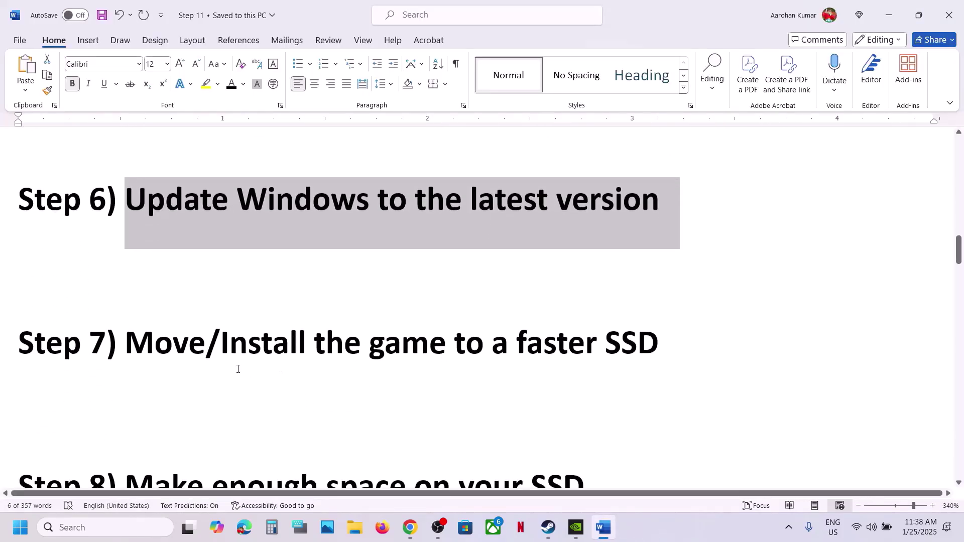
pyautogui.moveTo(234, 349); pyautogui.dragTo(669, 341)
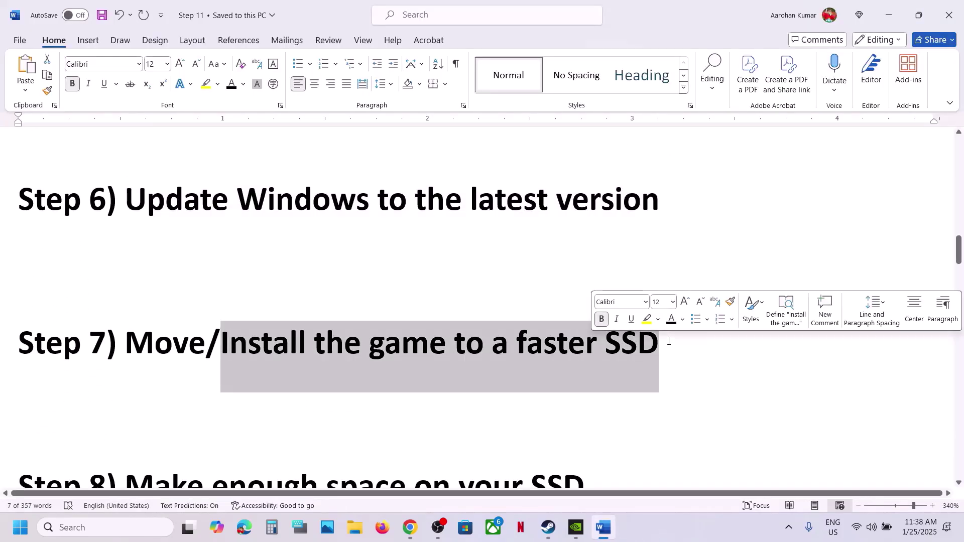
pyautogui.click(669, 341)
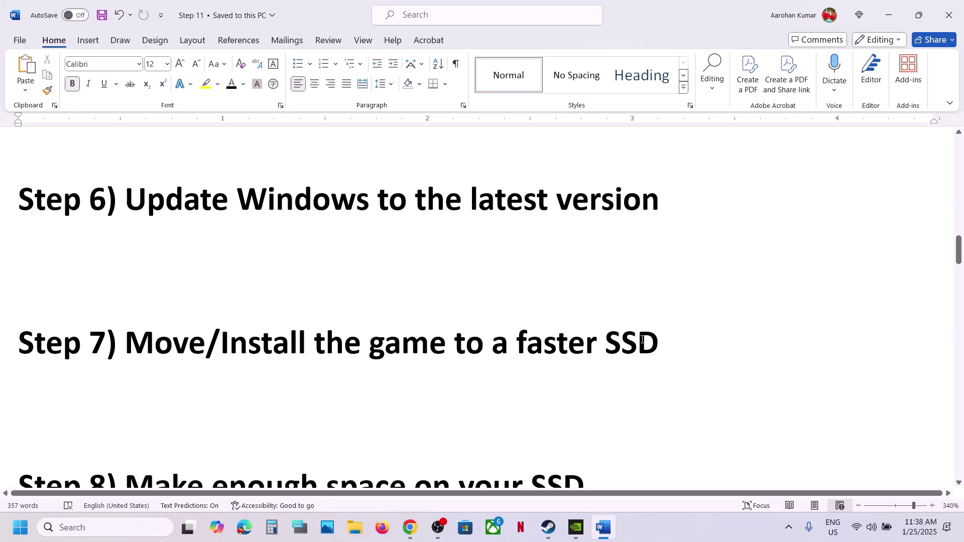
# - In Steam, select FINAL FANTASY VII REBIRTH in the storage settings to look at the Move option, and close the settings
pyautogui.click(548, 527)
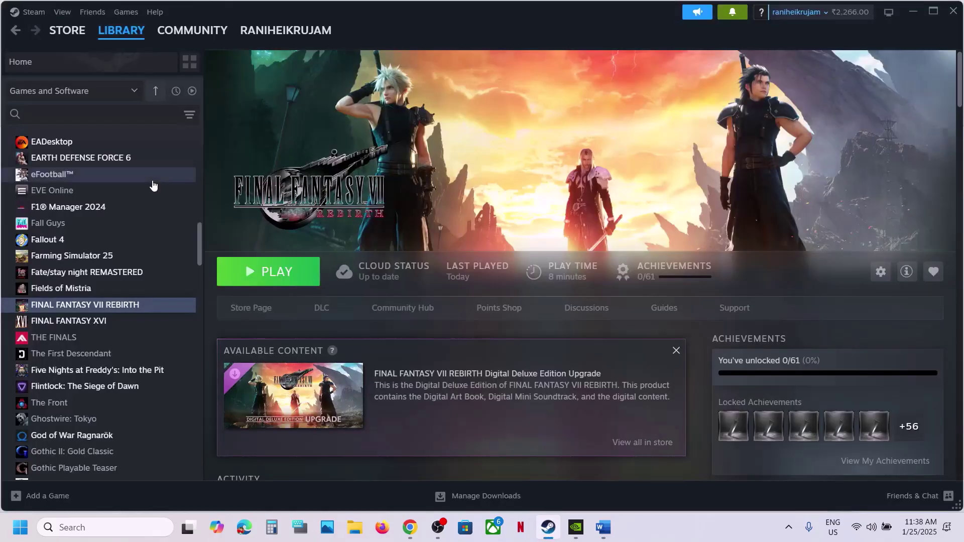
pyautogui.click(30, 11)
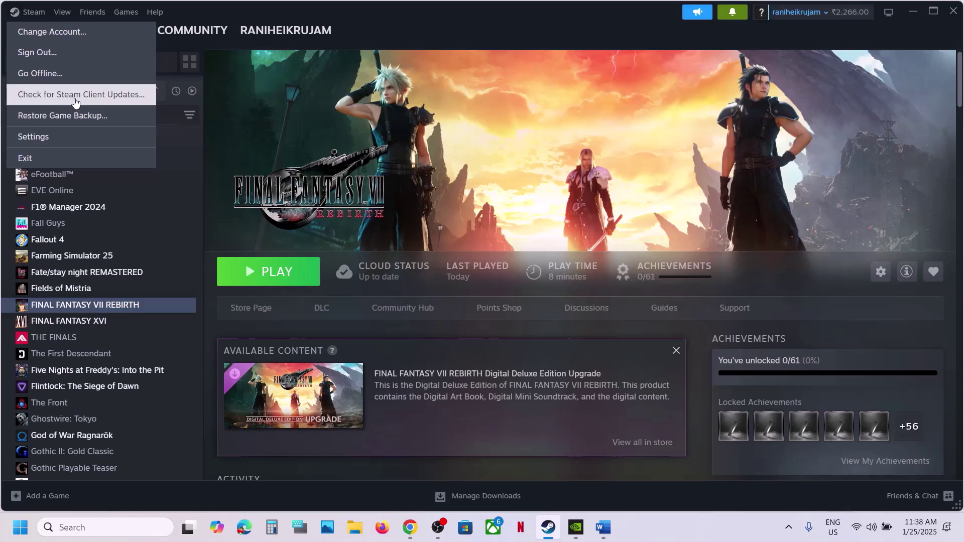
pyautogui.click(35, 143)
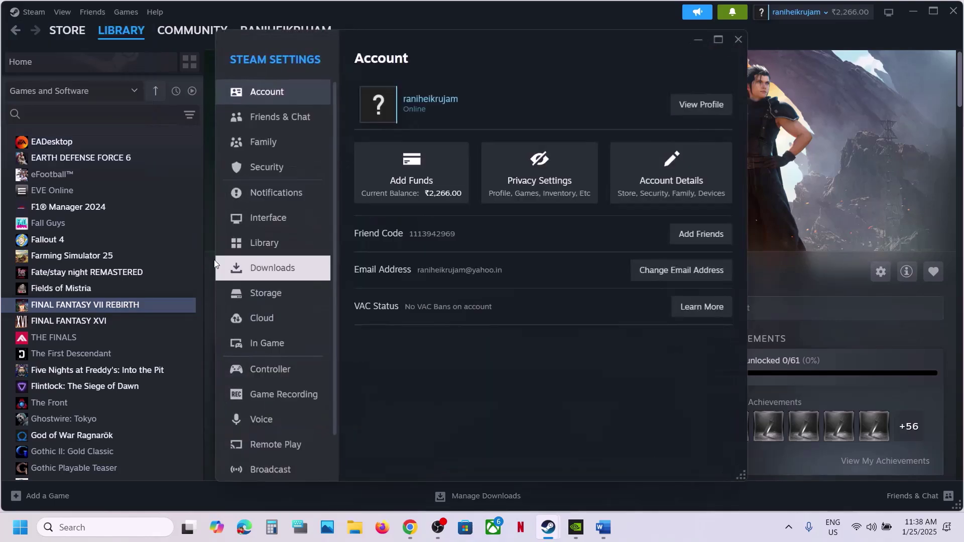
pyautogui.click(266, 292)
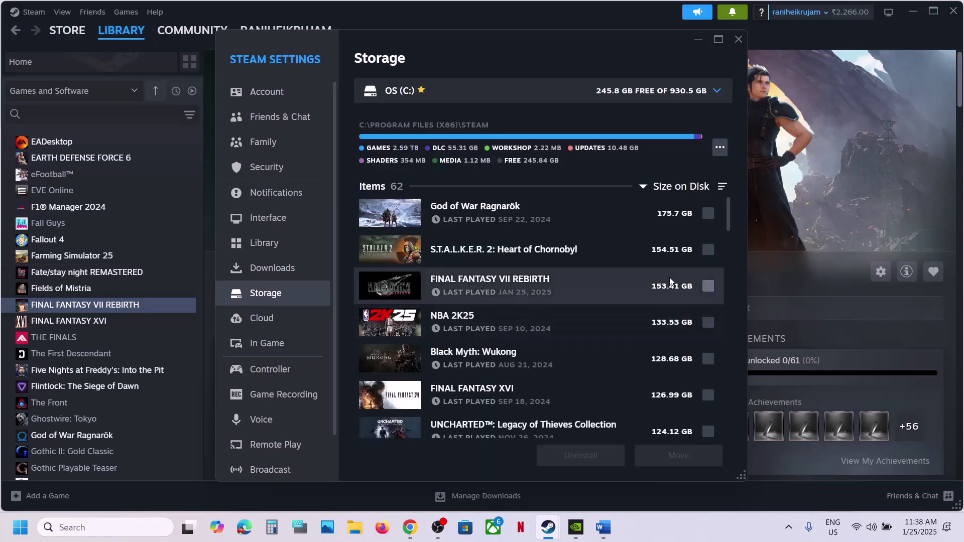
pyautogui.click(707, 287)
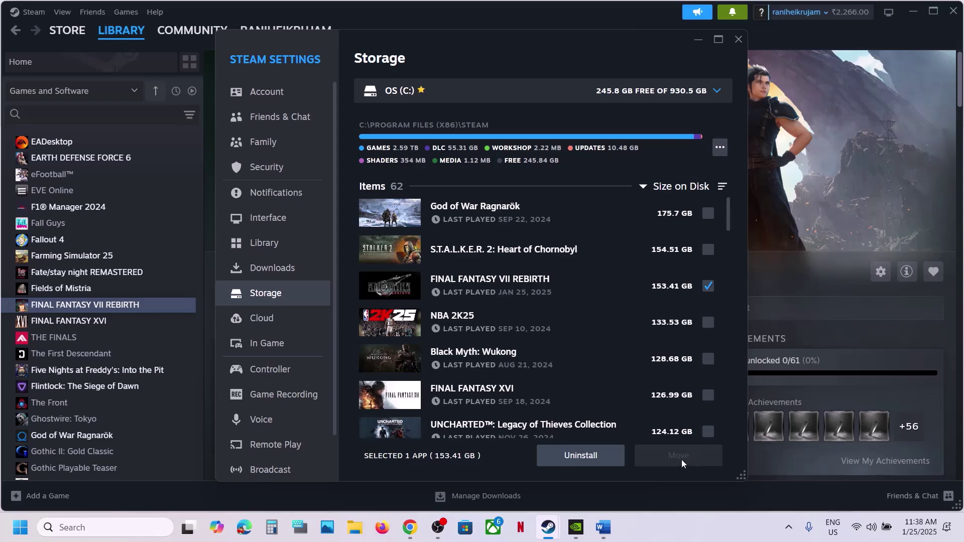
pyautogui.click(738, 40)
# - Revisit Step 7 in Word, and in Steam look up the Uninstall option for FINAL FANTASY VII REBIRTH without running it
pyautogui.click(603, 528)
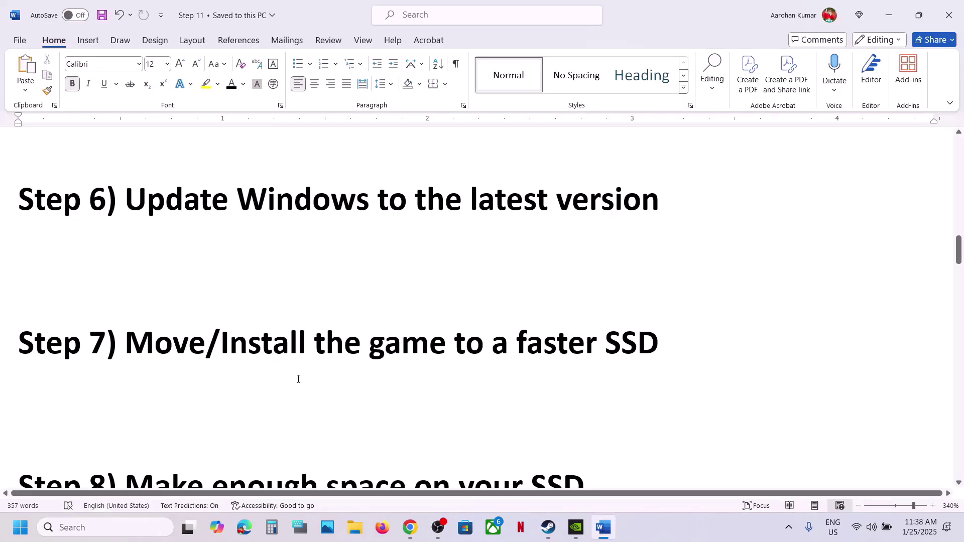
pyautogui.scroll(-1, 299, 380)
pyautogui.moveTo(221, 322); pyautogui.dragTo(298, 327)
pyautogui.click(550, 537)
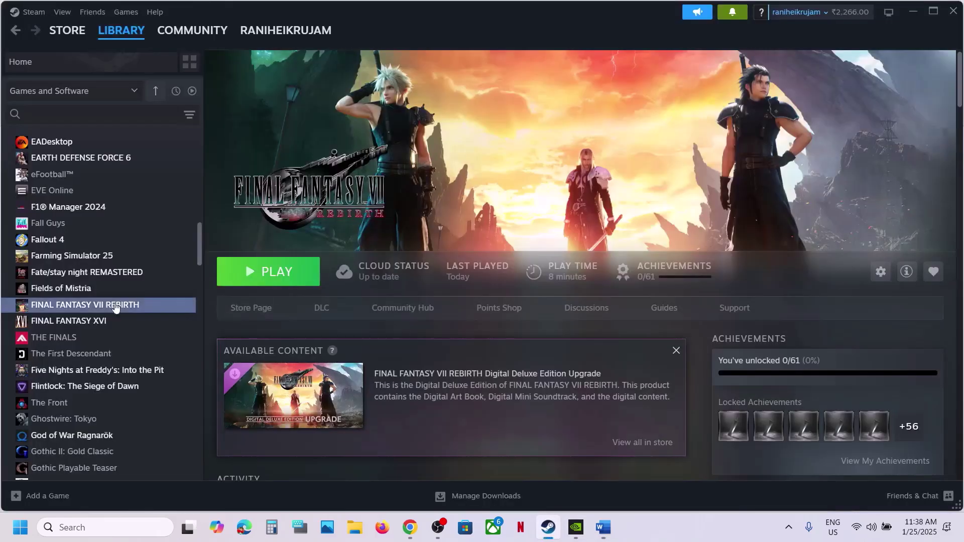
pyautogui.rightClick(84, 309)
pyautogui.moveTo(113, 379)
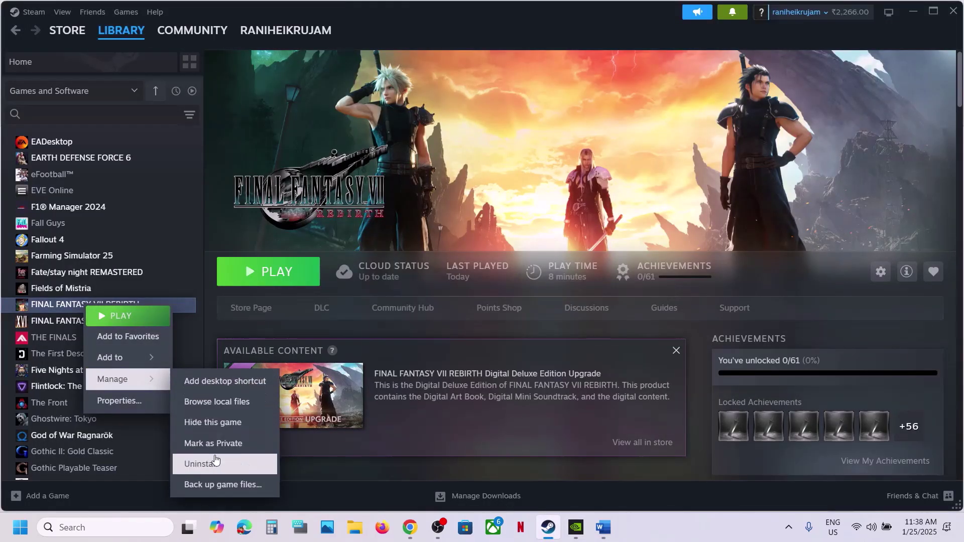
pyautogui.click(357, 202)
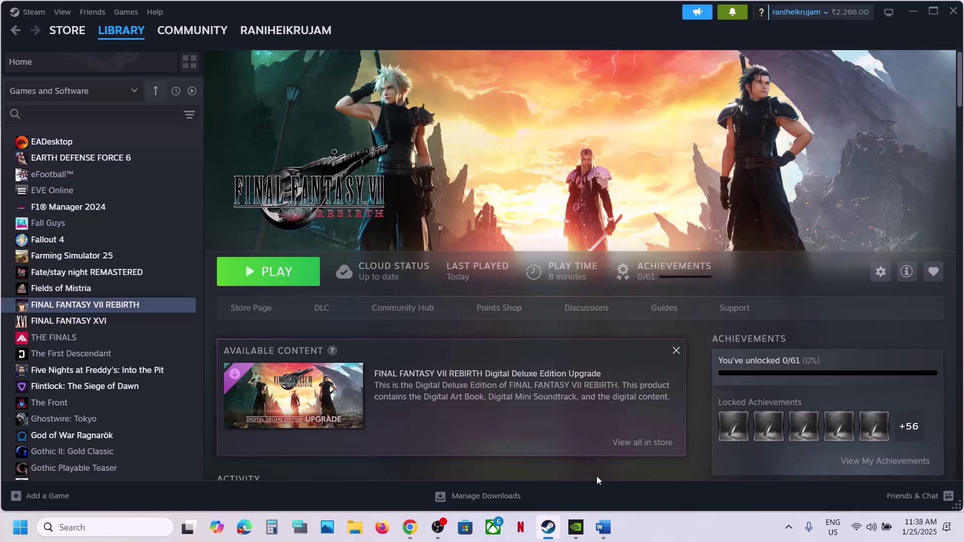
# - Read Step 8 in Word on making enough space on the SSD and check the free space of drive C: in File Explorer
pyautogui.click(604, 528)
pyautogui.moveTo(585, 335); pyautogui.dragTo(658, 336)
pyautogui.click(305, 394)
pyautogui.scroll(-1, 305, 394)
pyautogui.scroll(-2, 306, 395)
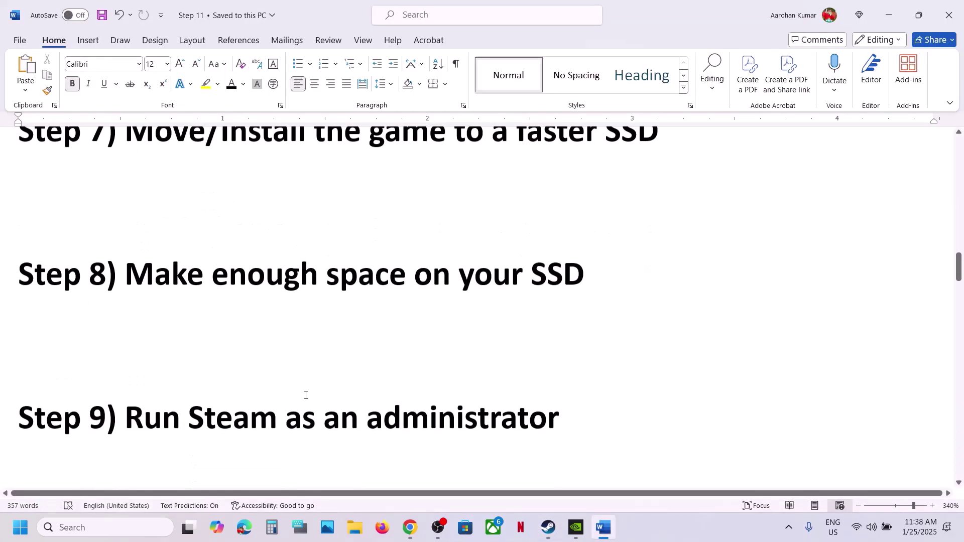
pyautogui.scroll(1, 305, 395)
pyautogui.moveTo(126, 351); pyautogui.dragTo(628, 362)
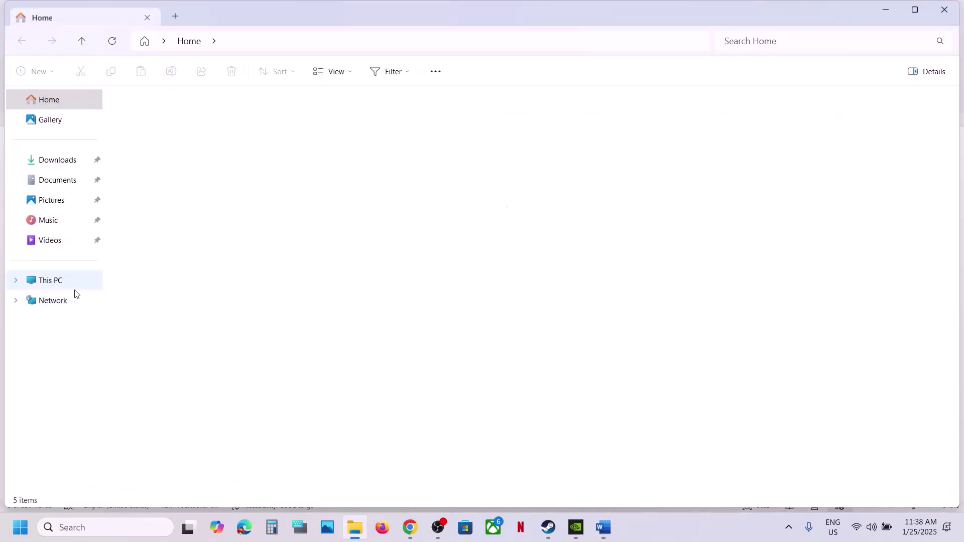
pyautogui.click(57, 280)
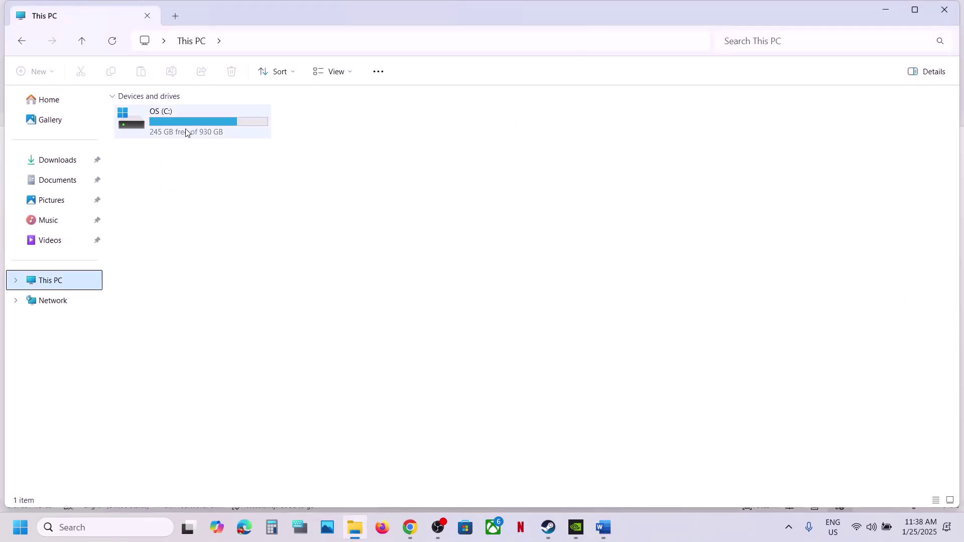
pyautogui.click(945, 10)
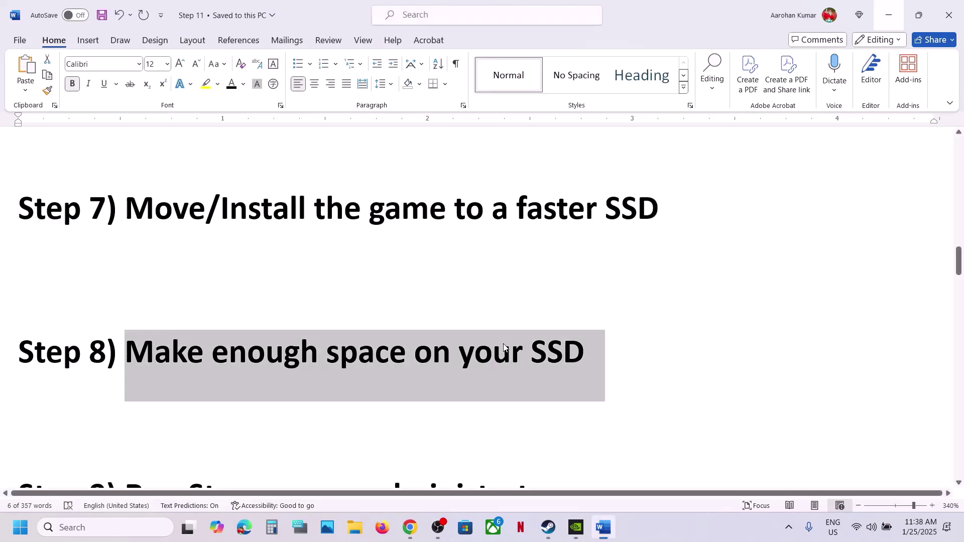
# - Read Step 9 on running Steam as an administrator and look up the Exit option in Steam
pyautogui.scroll(-3, 504, 346)
pyautogui.moveTo(138, 371); pyautogui.dragTo(646, 394)
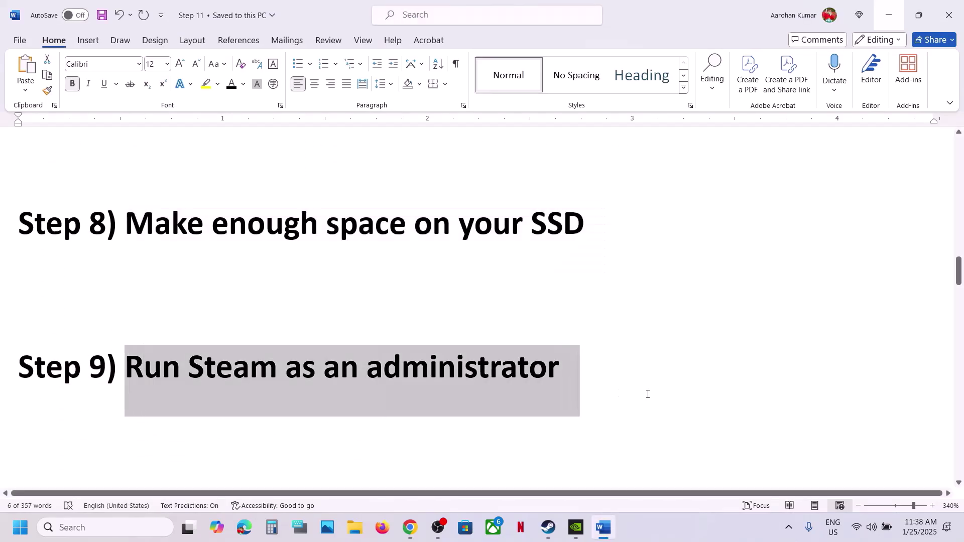
pyautogui.click(549, 527)
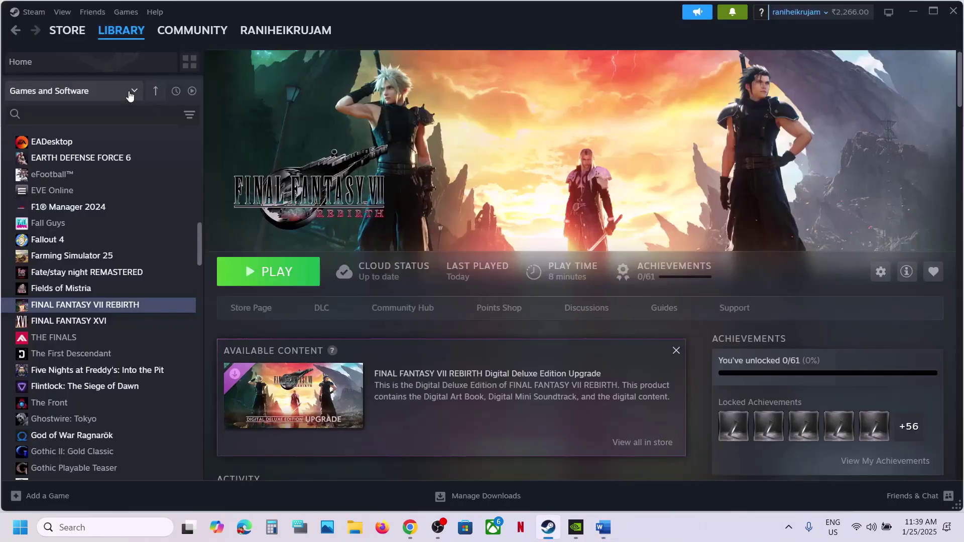
pyautogui.click(34, 11)
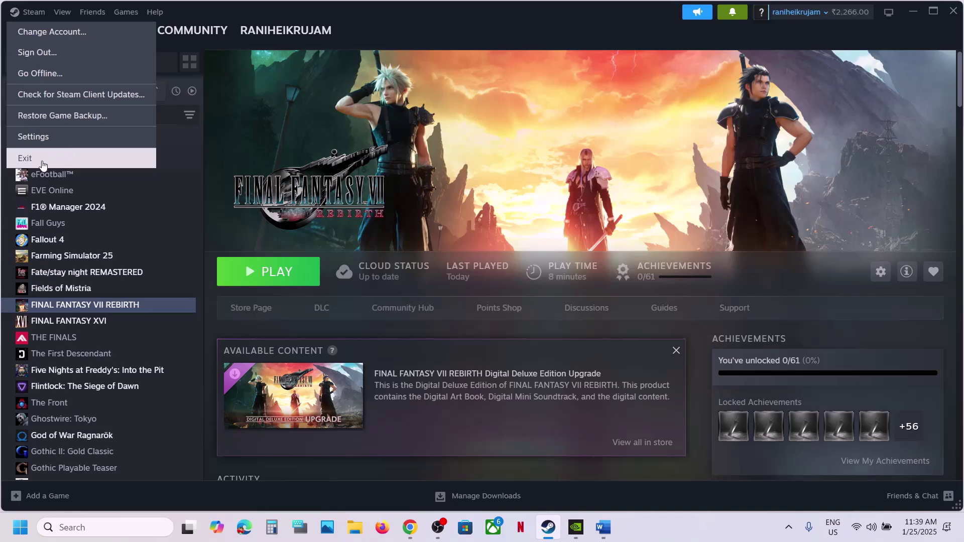
# - Search Windows for steam and view the Run as administrator option for the Steam app, then dismiss the search
pyautogui.click(76, 532)
pyautogui.write('s')
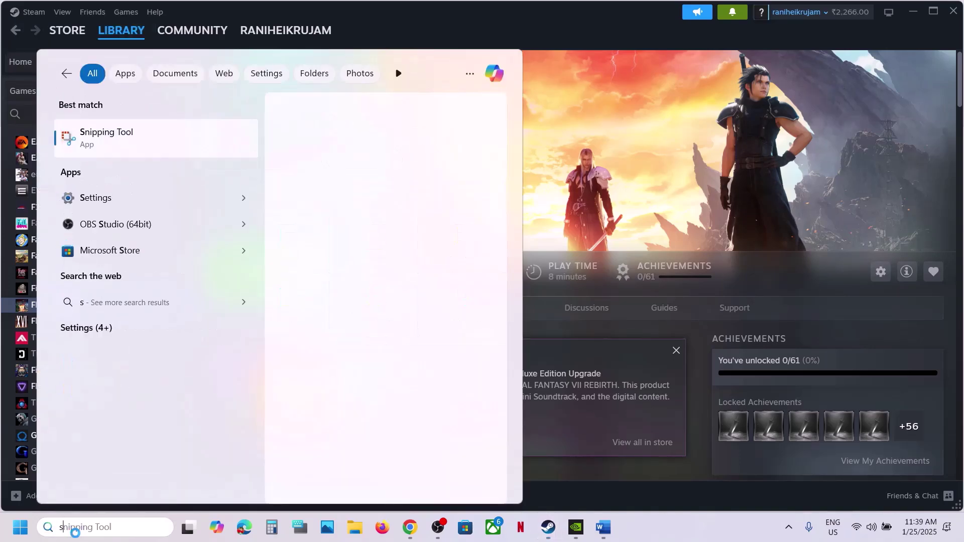
pyautogui.write('team')
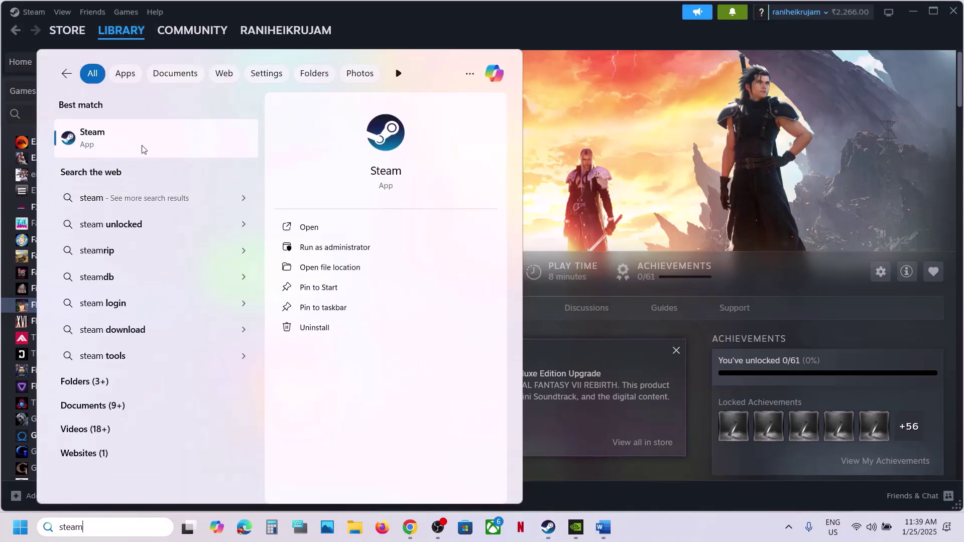
pyautogui.rightClick(142, 149)
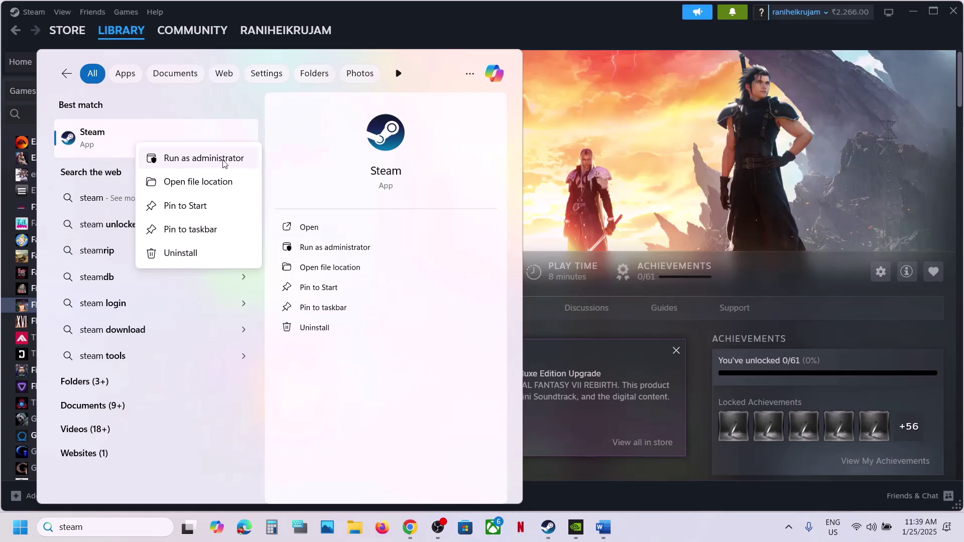
pyautogui.click(606, 160)
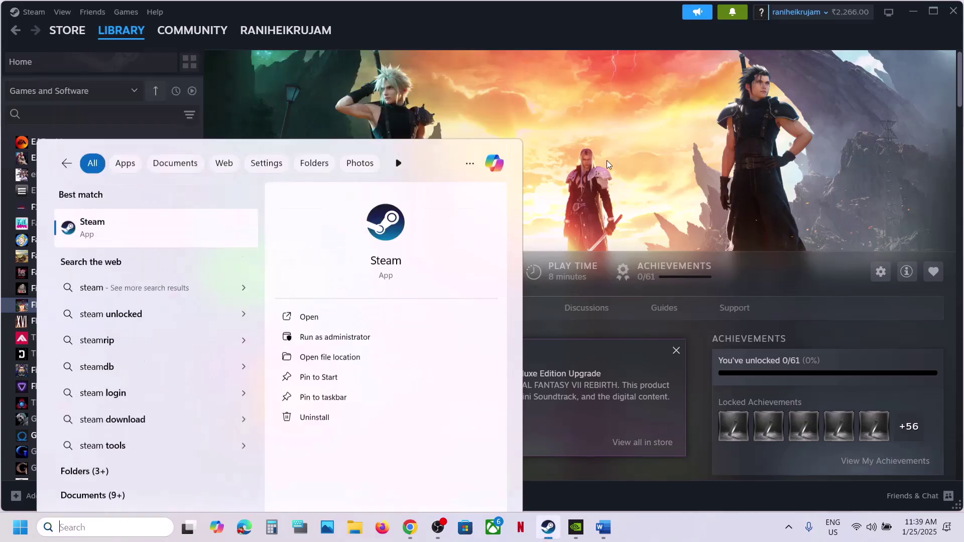
# - Switch to Word and read Step 10 on closing MSI Afterburner, rivatuner and all overclocking applications
pyautogui.click(604, 528)
pyautogui.scroll(-4, 366, 392)
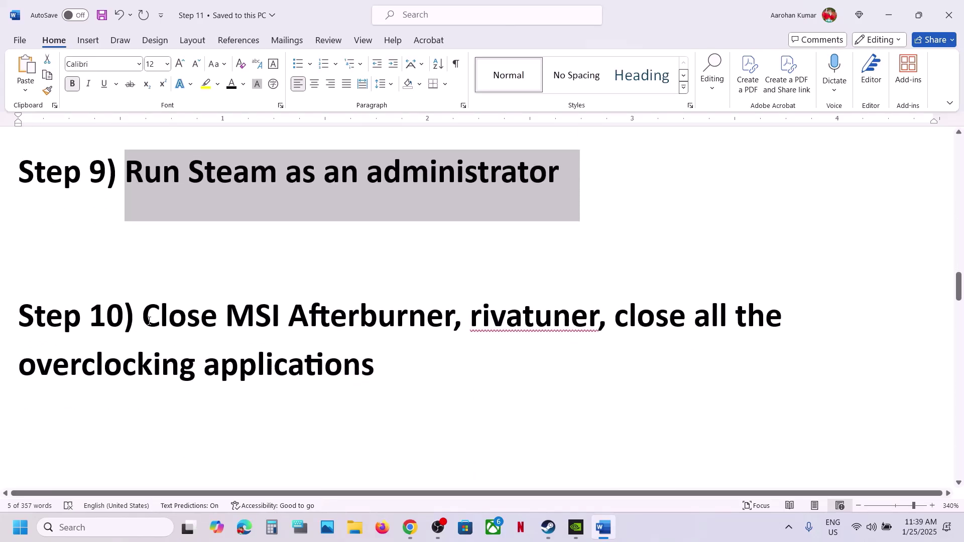
pyautogui.moveTo(149, 321); pyautogui.dragTo(536, 330)
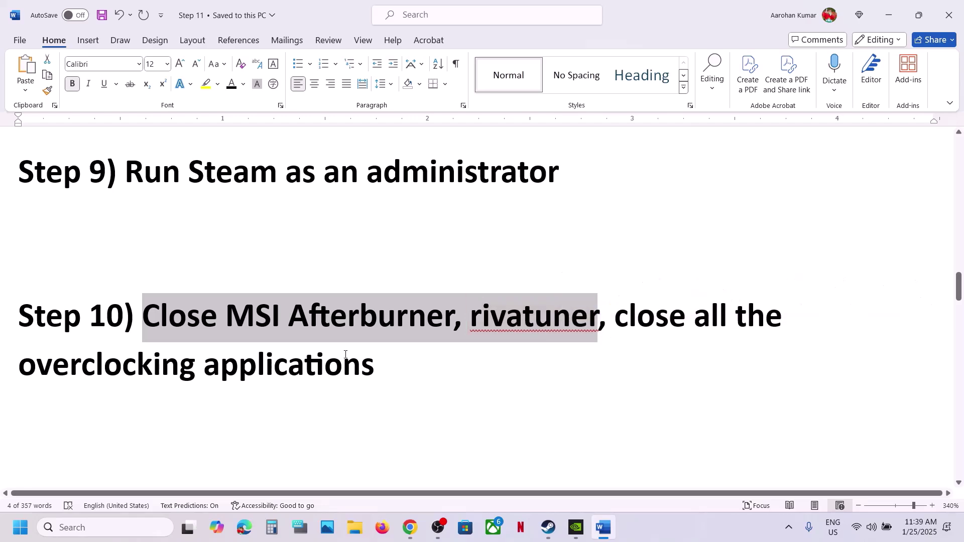
pyautogui.moveTo(47, 368); pyautogui.dragTo(415, 370)
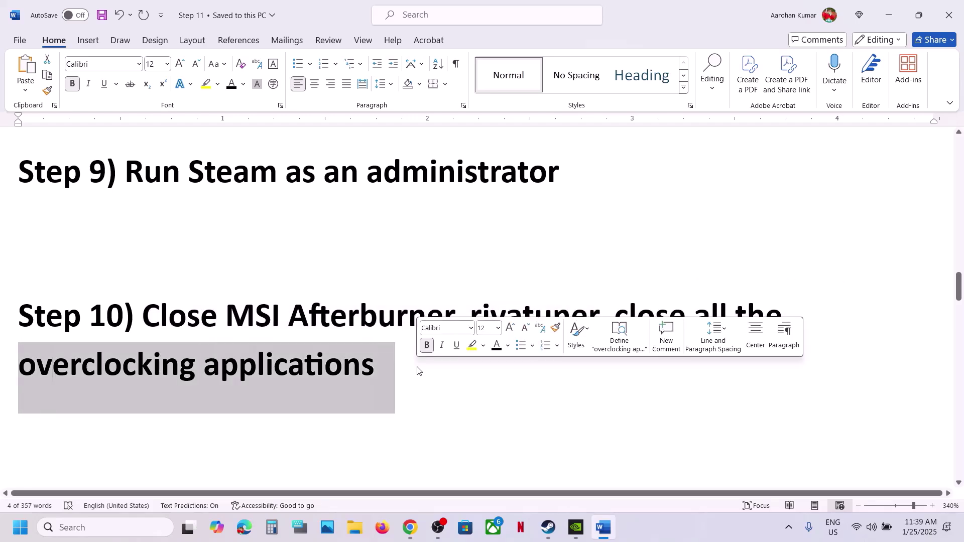
pyautogui.moveTo(146, 322); pyautogui.dragTo(420, 361)
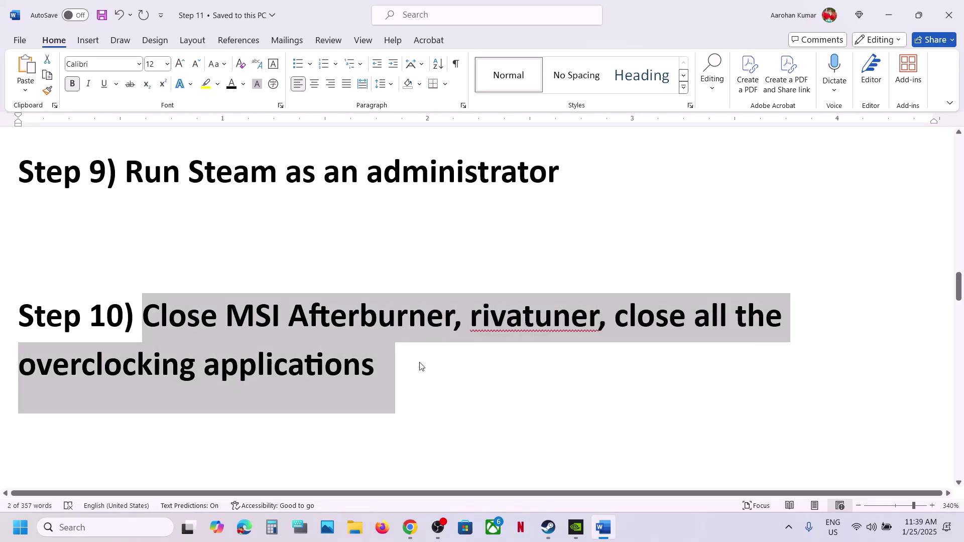
pyautogui.click(420, 363)
# - Read Step 11 on renaming or deleting the save game files, including the note about losing game progress
pyautogui.scroll(-3, 420, 362)
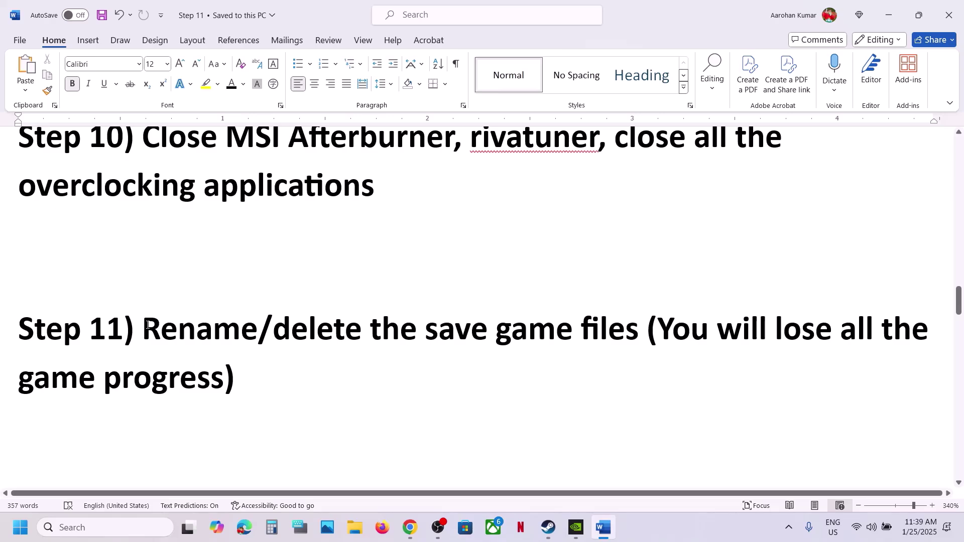
pyautogui.moveTo(208, 327); pyautogui.dragTo(613, 345)
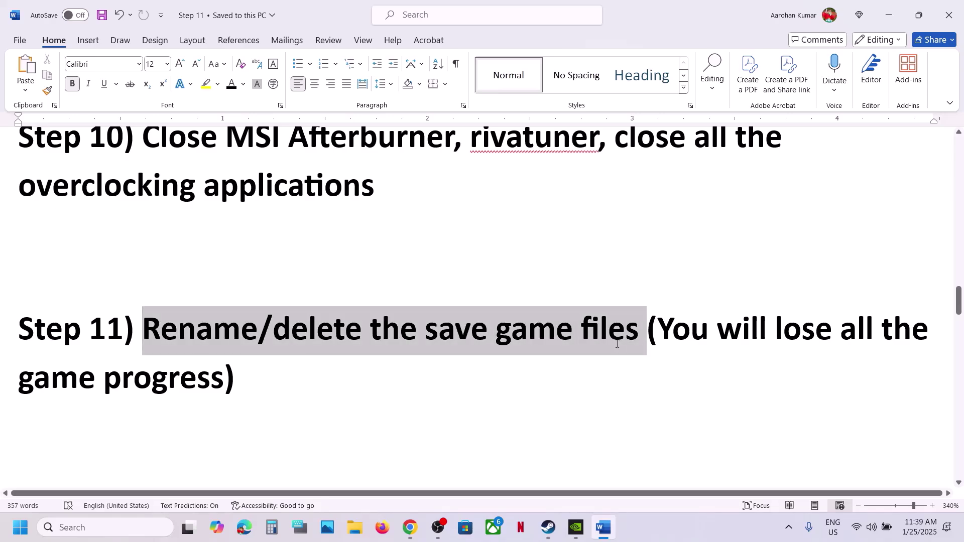
pyautogui.click(667, 334)
pyautogui.moveTo(663, 330); pyautogui.dragTo(212, 377)
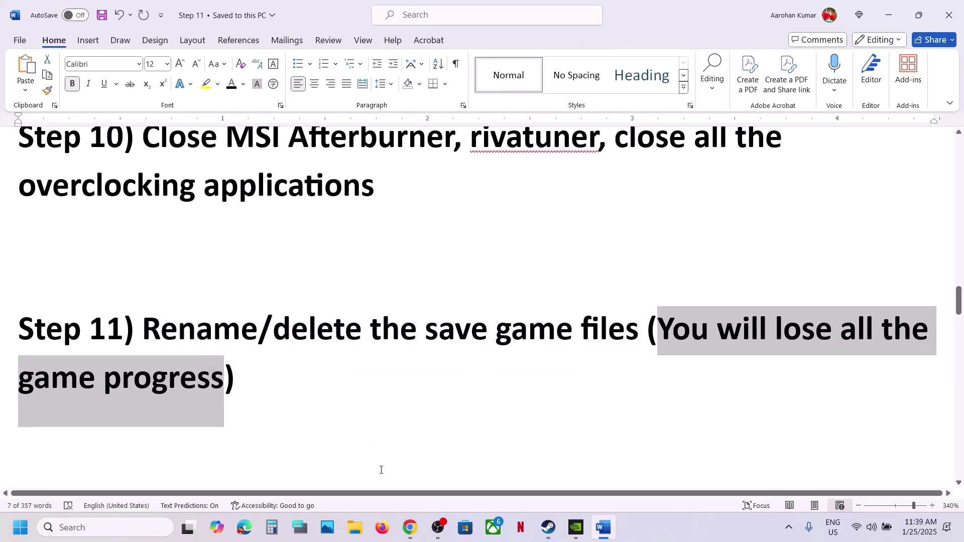
# - In File Explorer, open the My Games folder in Documents and select the FINAL FANTASY VII REBIRTH folder
pyautogui.click(354, 527)
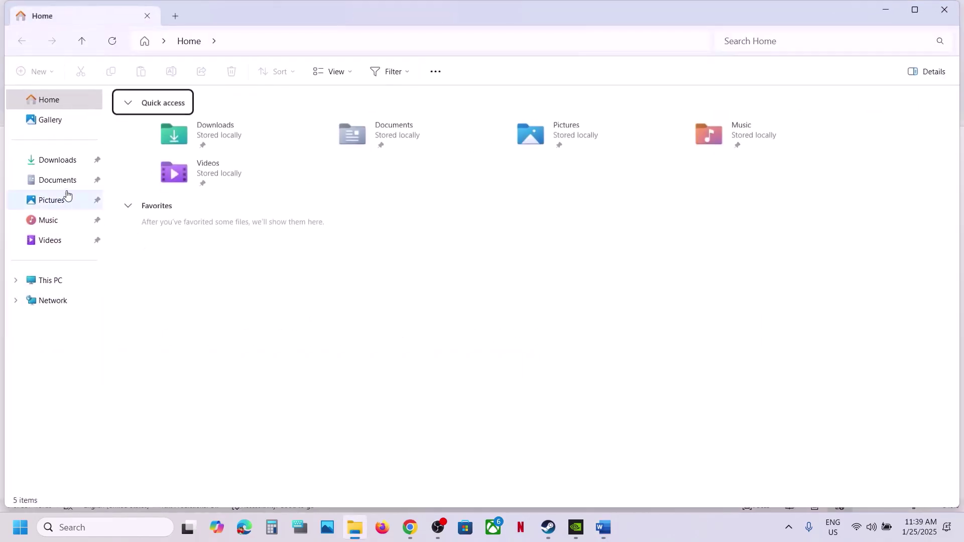
pyautogui.click(57, 180)
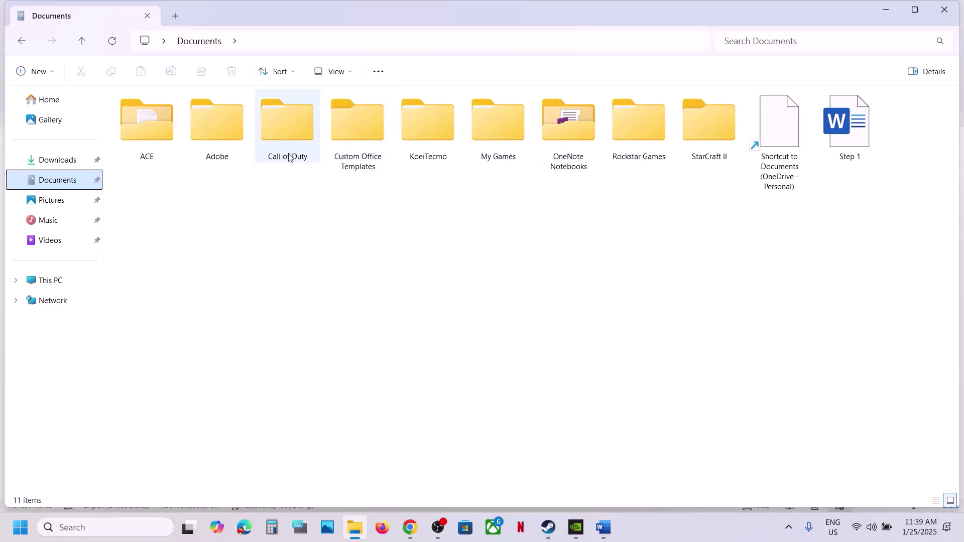
pyautogui.doubleClick(507, 142)
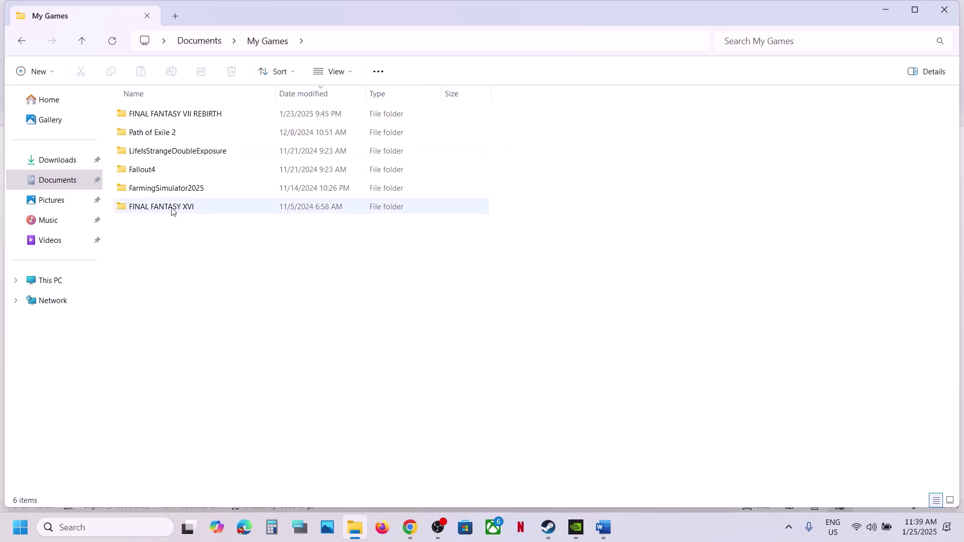
pyautogui.click(191, 114)
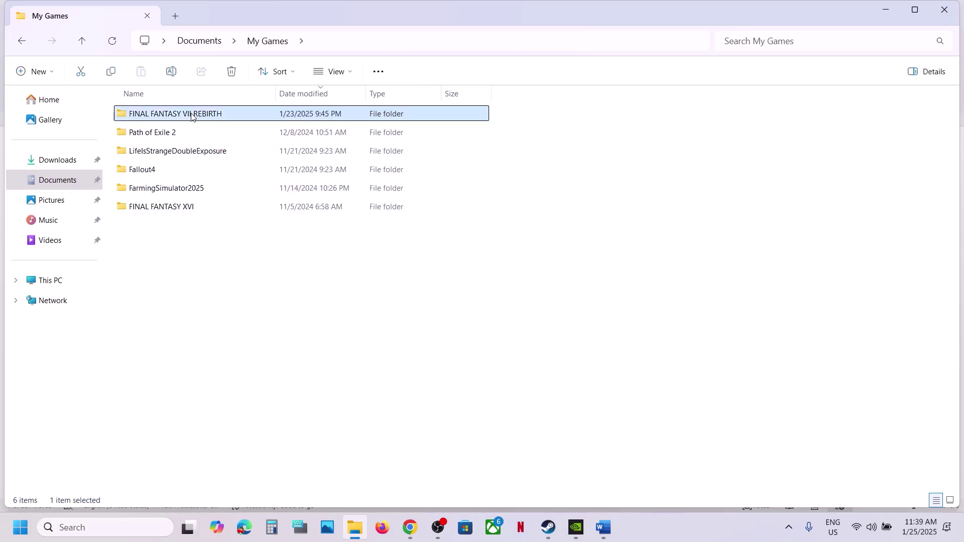
pyautogui.rightClick(211, 118)
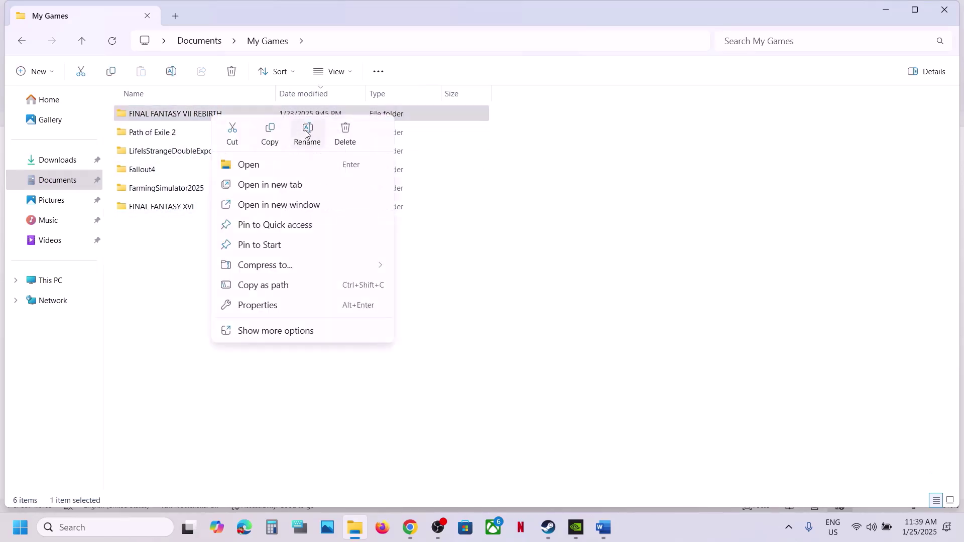
pyautogui.click(309, 131)
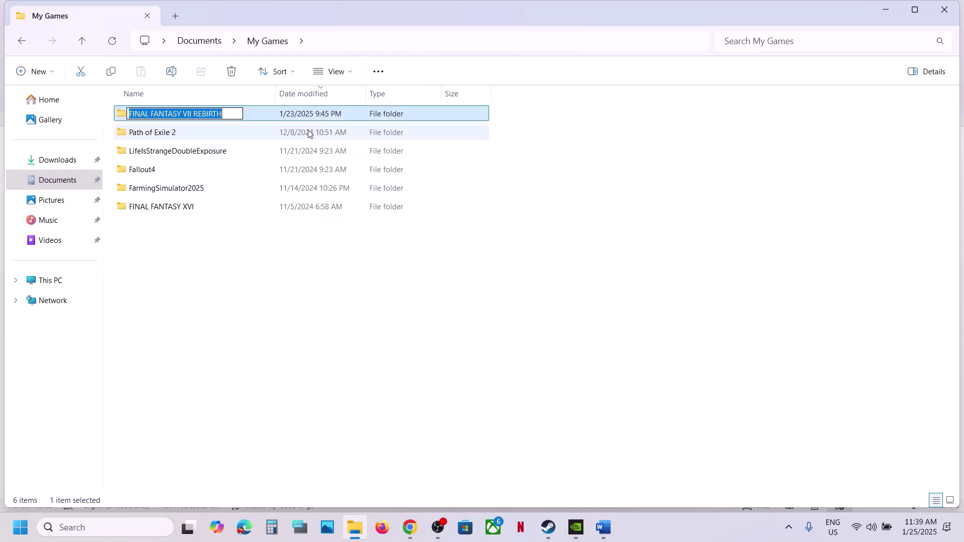
pyautogui.click(232, 115)
pyautogui.click(275, 291)
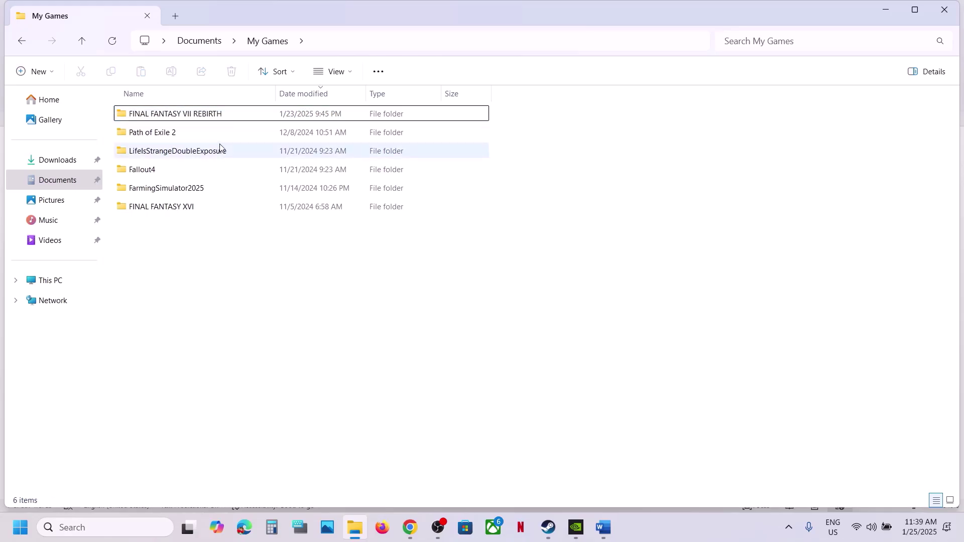
pyautogui.rightClick(210, 115)
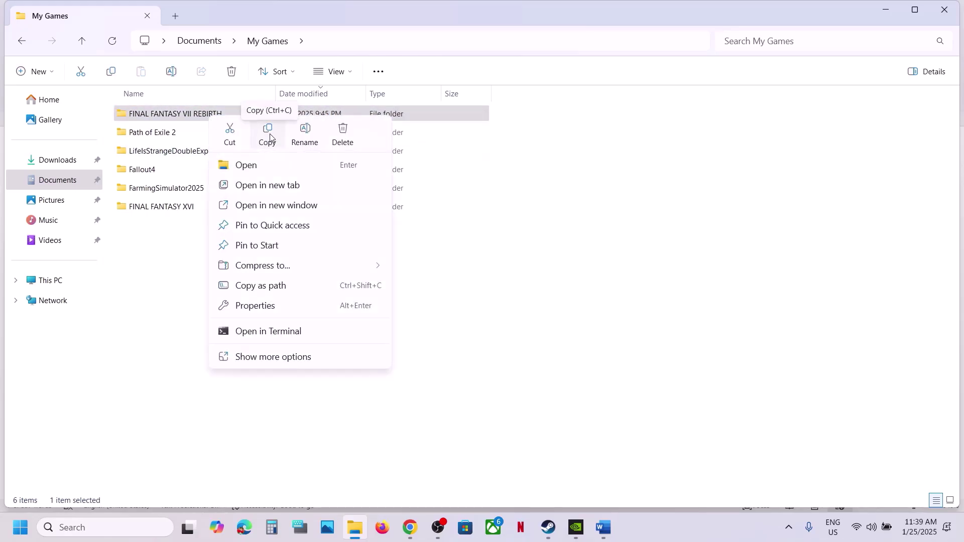
pyautogui.click(153, 279)
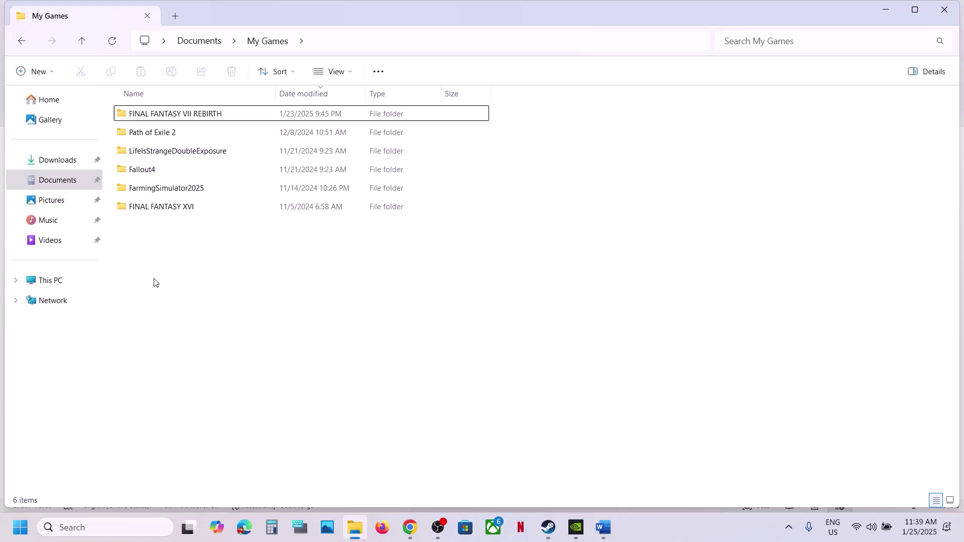
# - Rename the FINAL FANTASY VII REBIRTH save folder to FINAL FANTASY VII REBIRTH.old and leave it deselected
pyautogui.click(220, 117)
pyautogui.rightClick(220, 117)
pyautogui.click(313, 130)
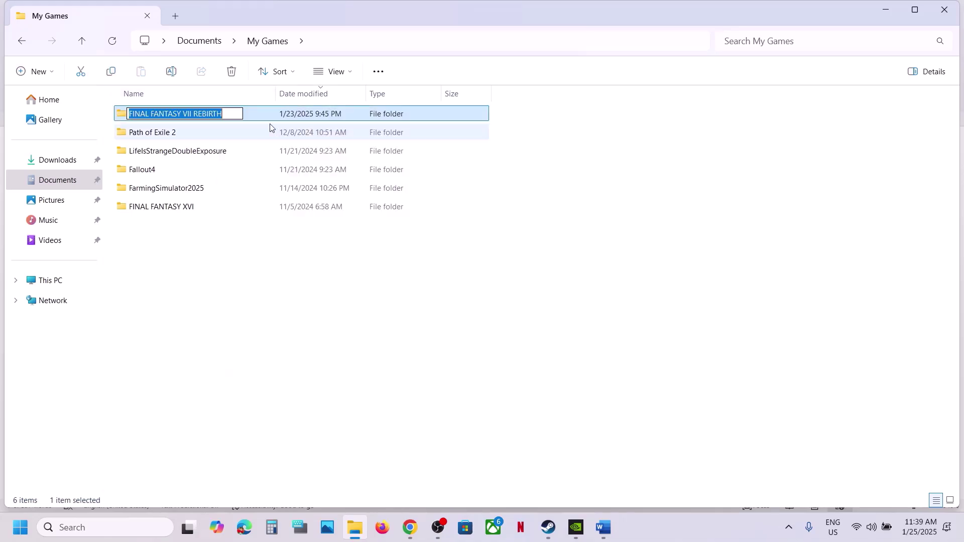
pyautogui.click(229, 114)
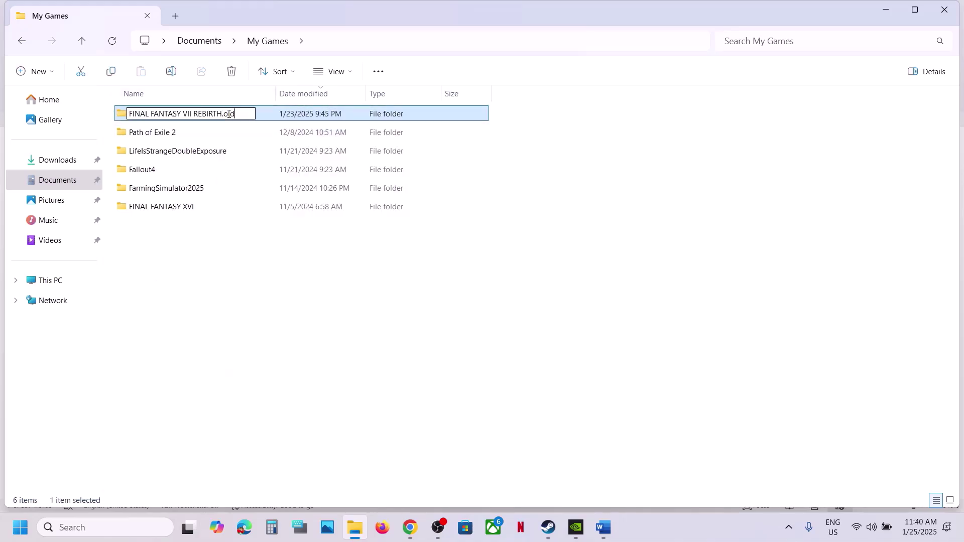
pyautogui.click(232, 250)
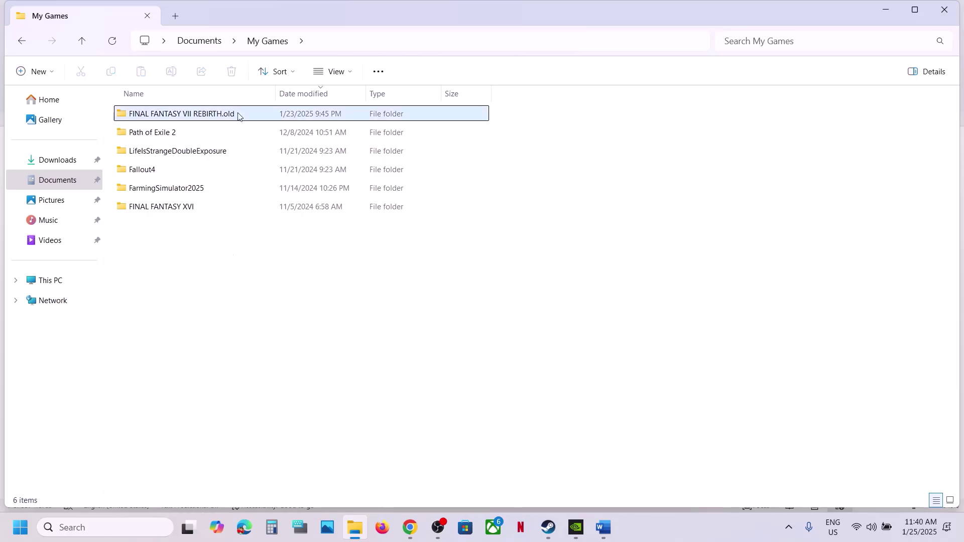
pyautogui.rightClick(219, 117)
pyautogui.click(469, 354)
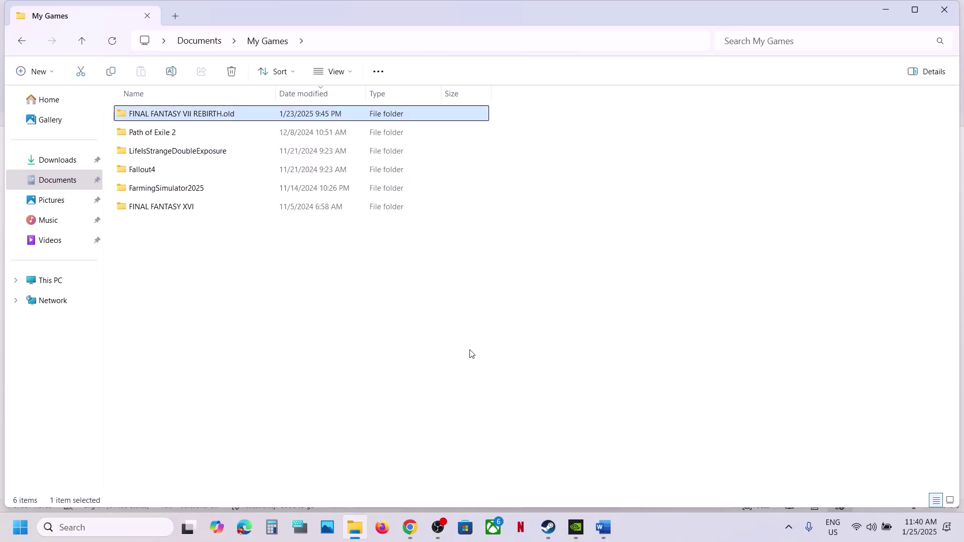
pyautogui.click(469, 353)
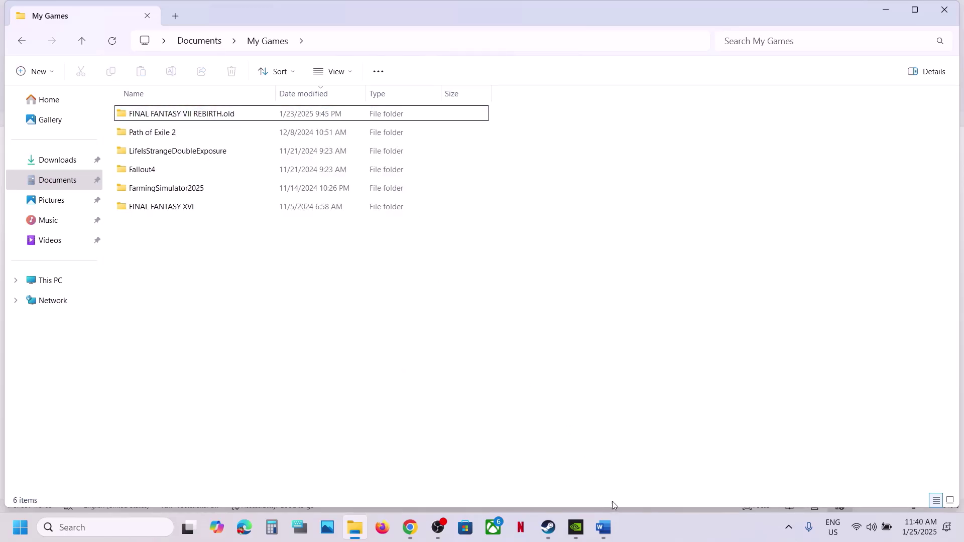
# - View the game's library page in Steam, and read Step 12 in Word on AMD users installing optional driver 25.1.1
pyautogui.click(555, 531)
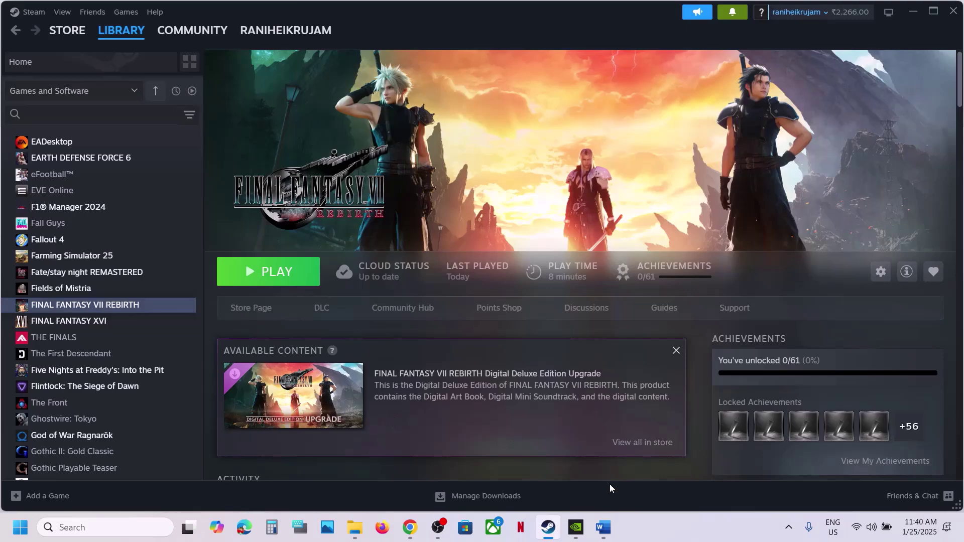
pyautogui.click(604, 528)
pyautogui.scroll(-5, 383, 366)
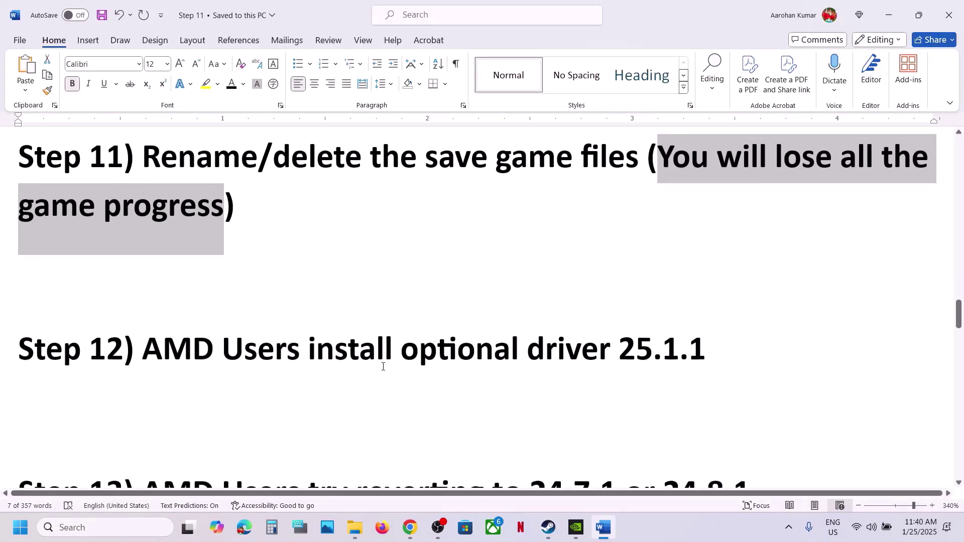
pyautogui.moveTo(162, 346); pyautogui.dragTo(739, 327)
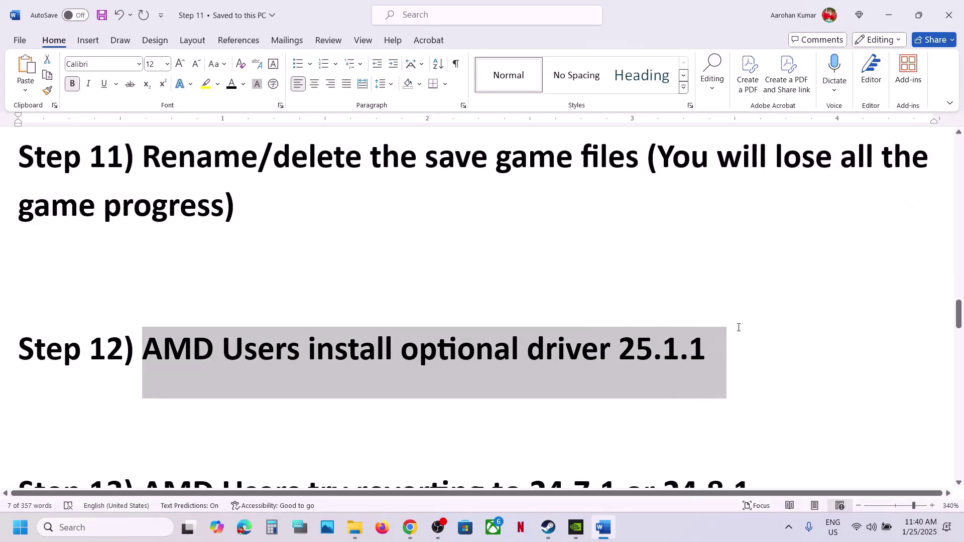
pyautogui.click(722, 339)
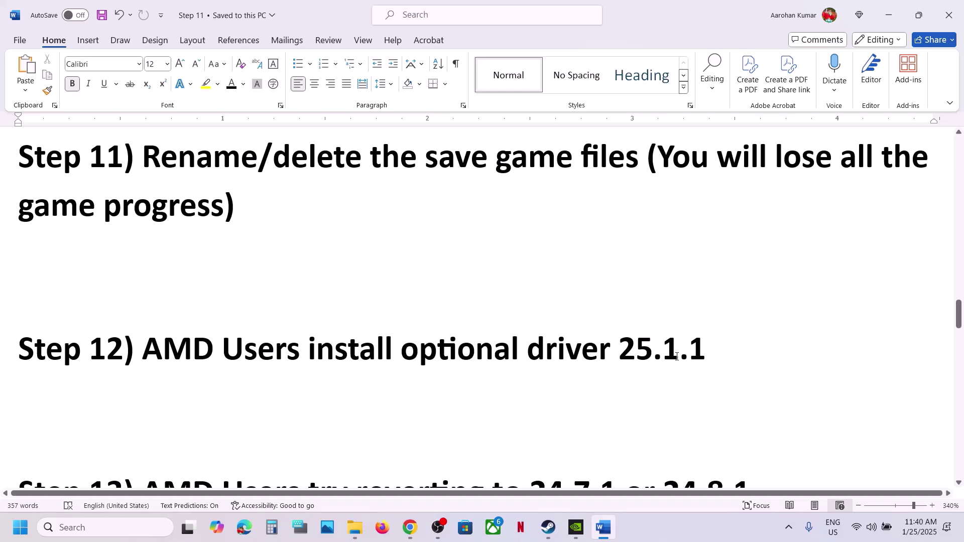
pyautogui.moveTo(712, 351); pyautogui.dragTo(223, 352)
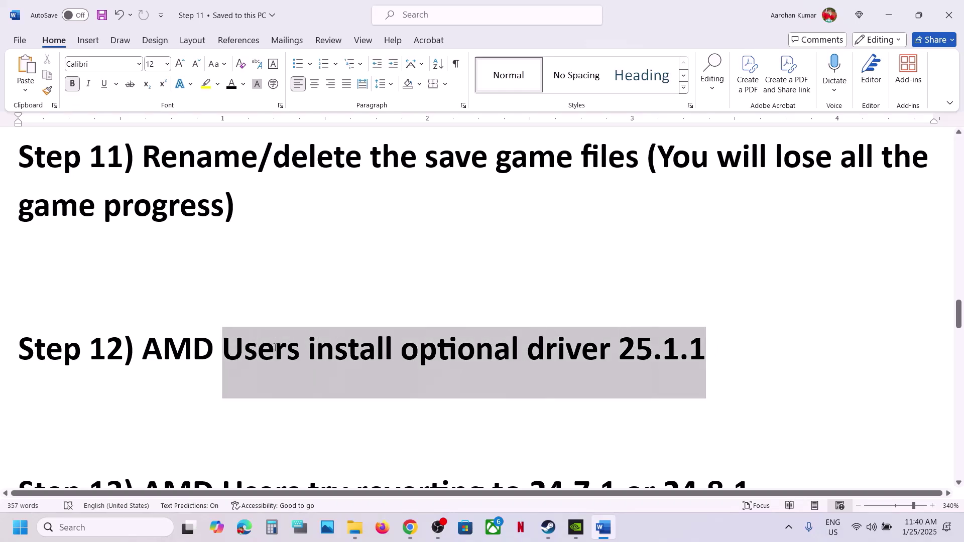
pyautogui.click(787, 538)
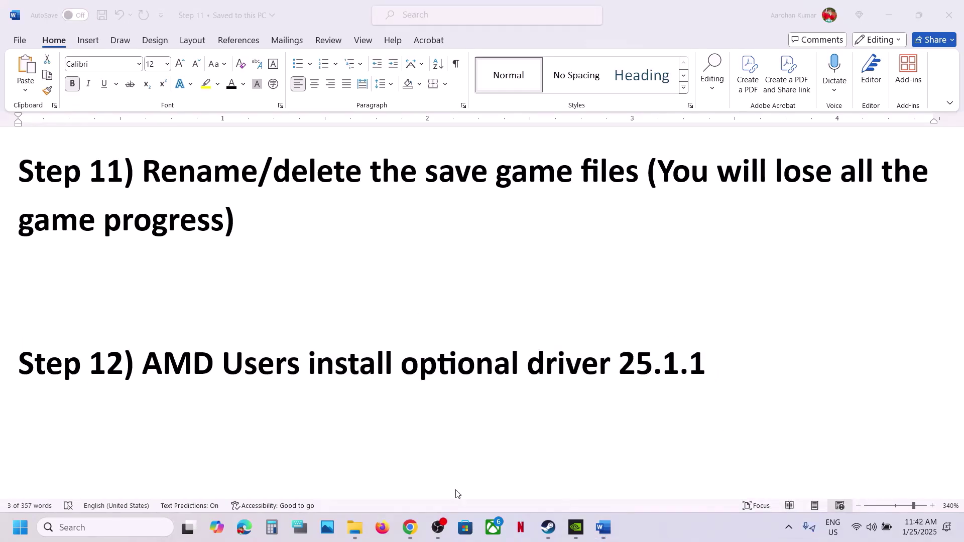
# - In Chrome, open AMD's Adrenalin Edition 25.1.1 Optional Update release notes from the search results and review the New Game Support and Known Issues sections
pyautogui.click(401, 530)
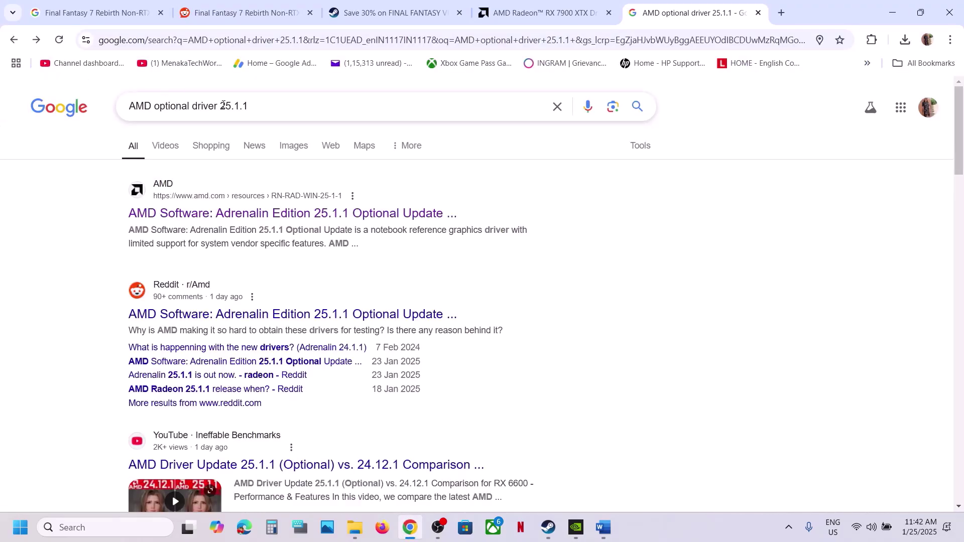
pyautogui.click(244, 215)
pyautogui.scroll(-1, 168, 303)
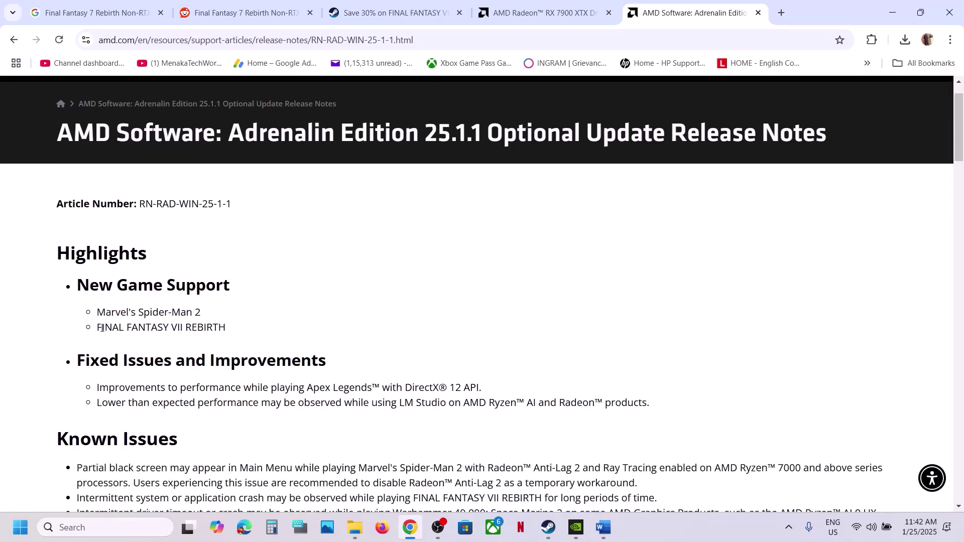
pyautogui.moveTo(102, 329); pyautogui.dragTo(236, 326)
pyautogui.scroll(-3, 236, 324)
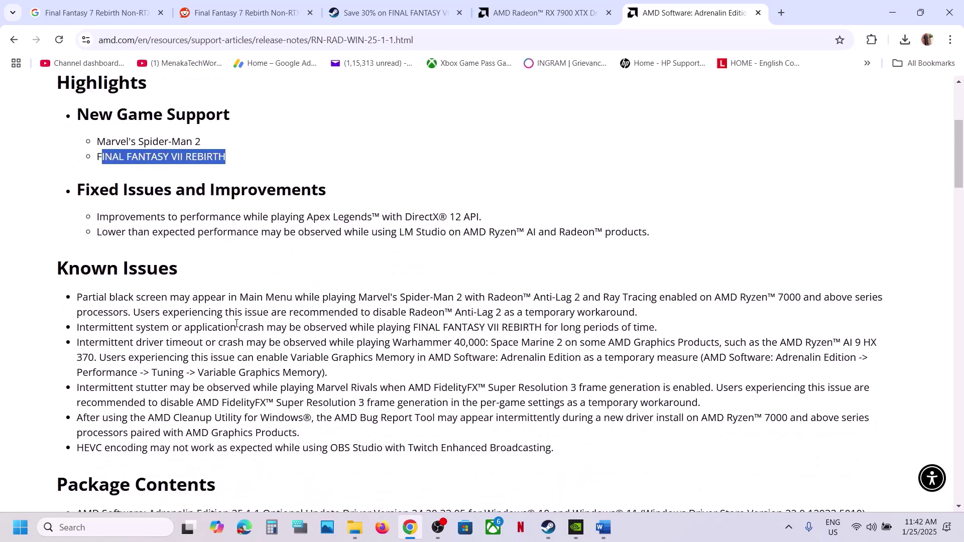
# - Download the AMD Software: Adrenalin Edition 25.1.1 Optional Update Driver for Windows 10 & Windows 11 64-bit
pyautogui.scroll(-5, 237, 324)
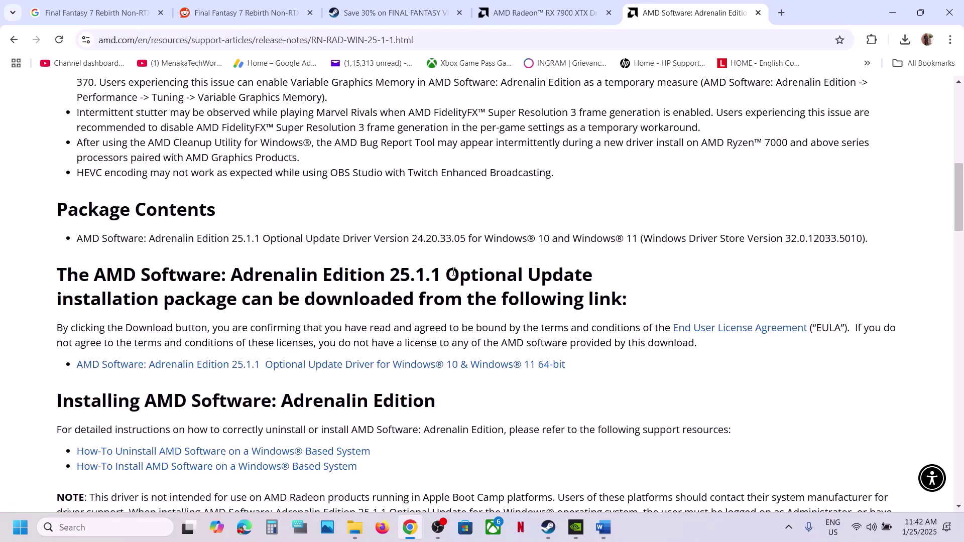
pyautogui.moveTo(453, 274); pyautogui.dragTo(578, 274)
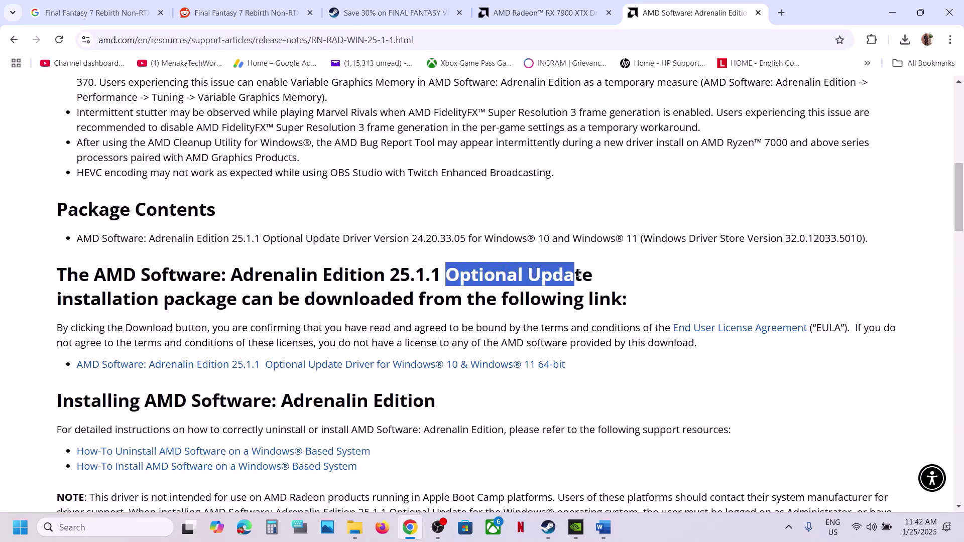
pyautogui.click(380, 372)
# - Look up the Windows Restart option without running it and return to the AMD release notes
pyautogui.click(21, 528)
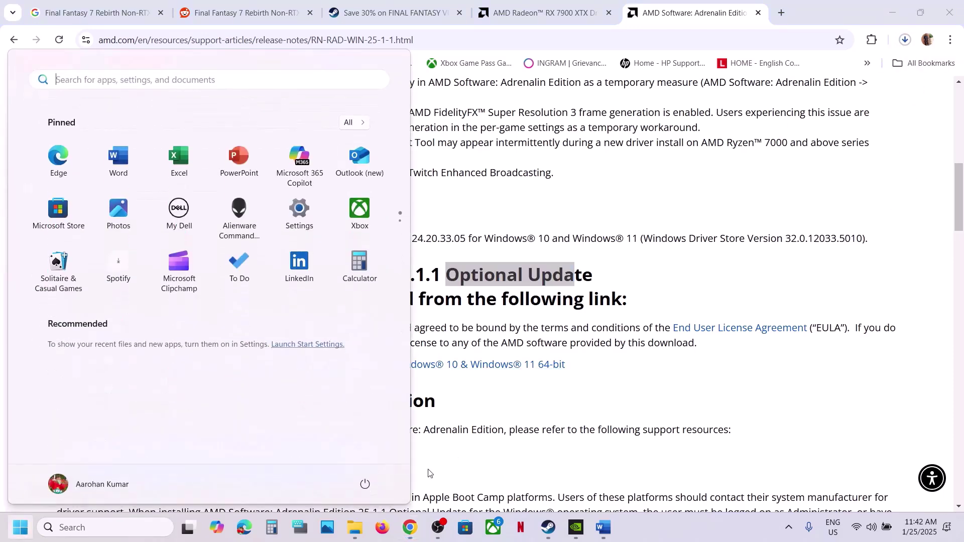
pyautogui.click(365, 485)
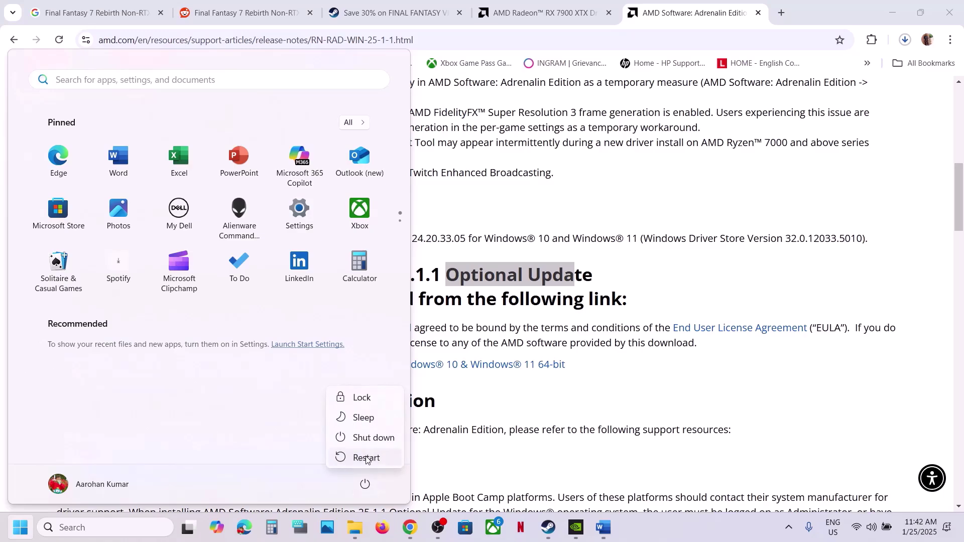
pyautogui.press('Escape')
pyautogui.click(570, 443)
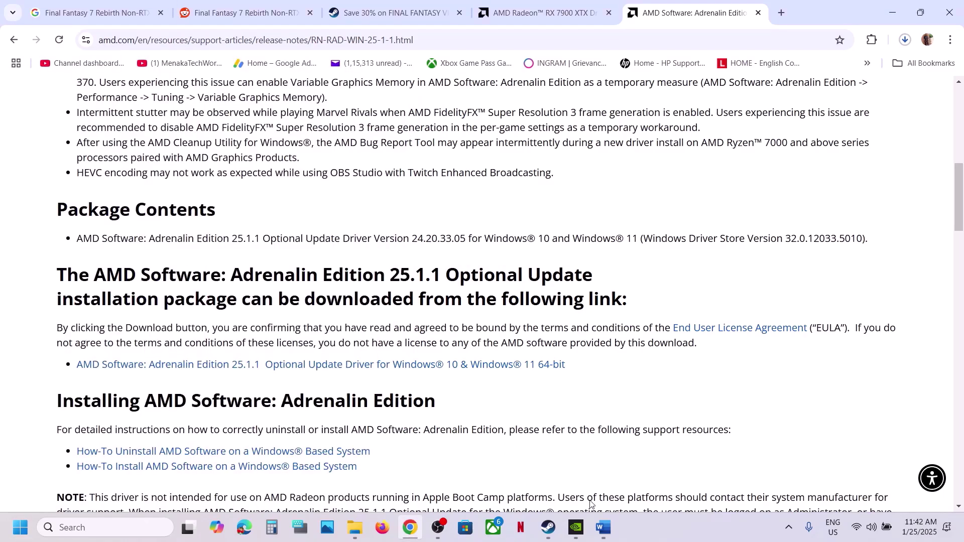
# - Switch to the Word document and read Step 13 on AMD users reverting to driver 24.7.1 or 24.8.1
pyautogui.click(548, 528)
pyautogui.click(601, 528)
pyautogui.scroll(-3, 355, 345)
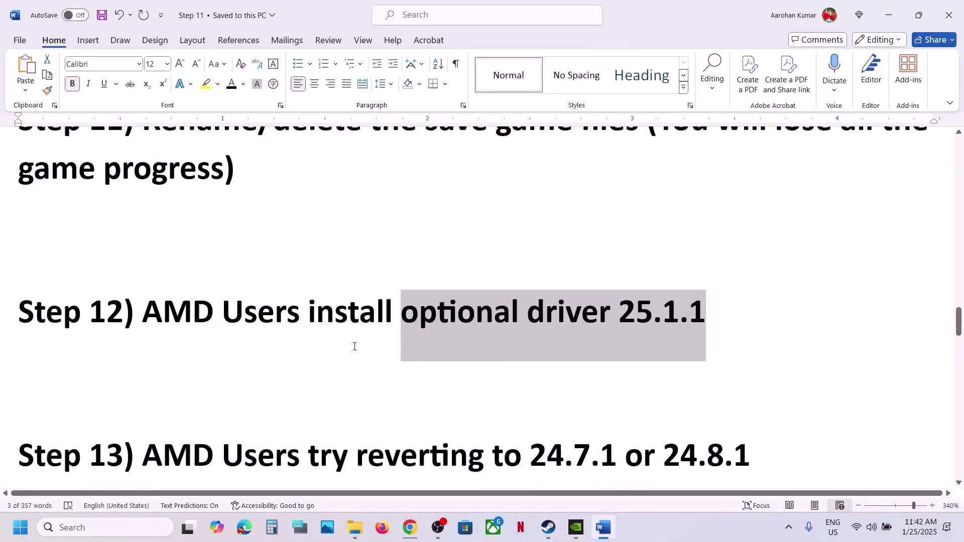
pyautogui.scroll(1, 295, 339)
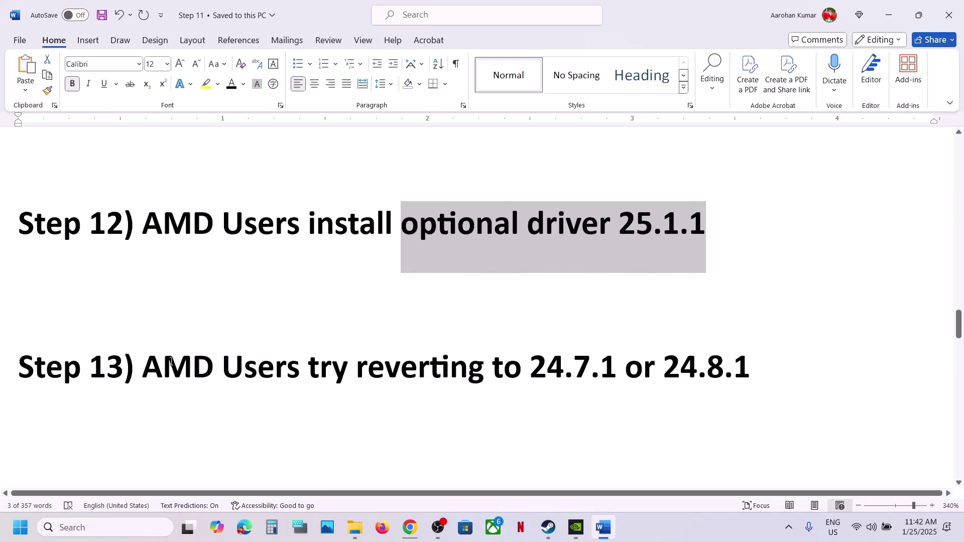
pyautogui.moveTo(152, 365); pyautogui.dragTo(754, 359)
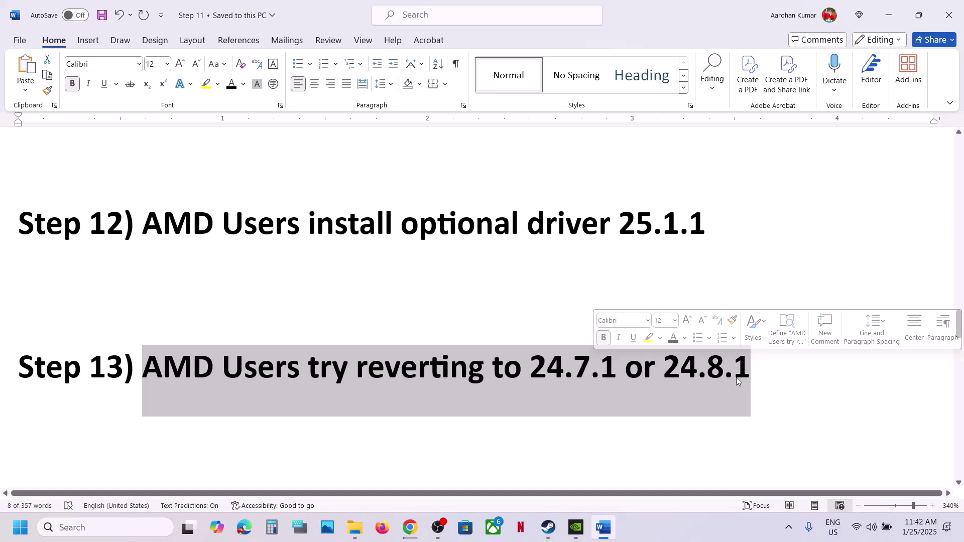
pyautogui.click(754, 375)
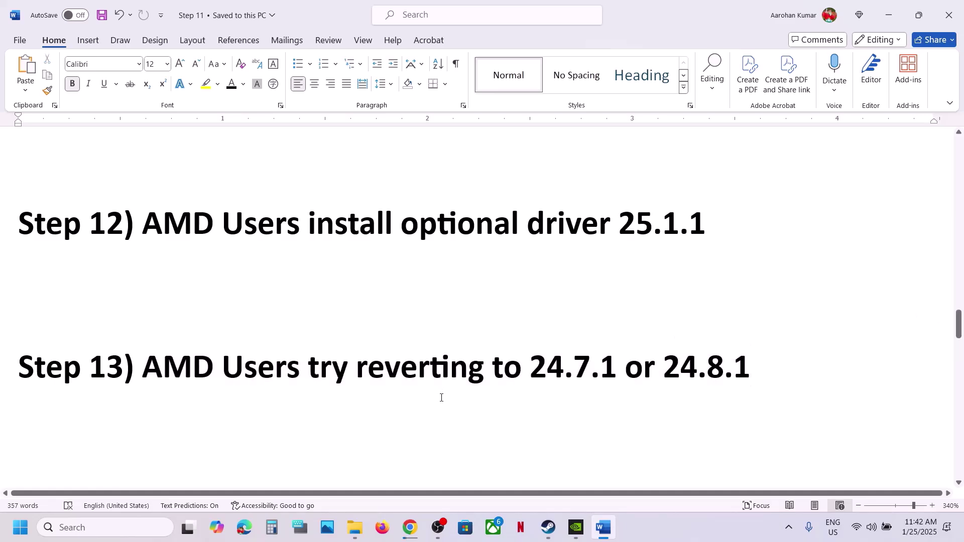
# - In Chrome, go back from the RX 7900 XTX driver page to the product browser on AMD's Drivers and Support page
pyautogui.click(409, 527)
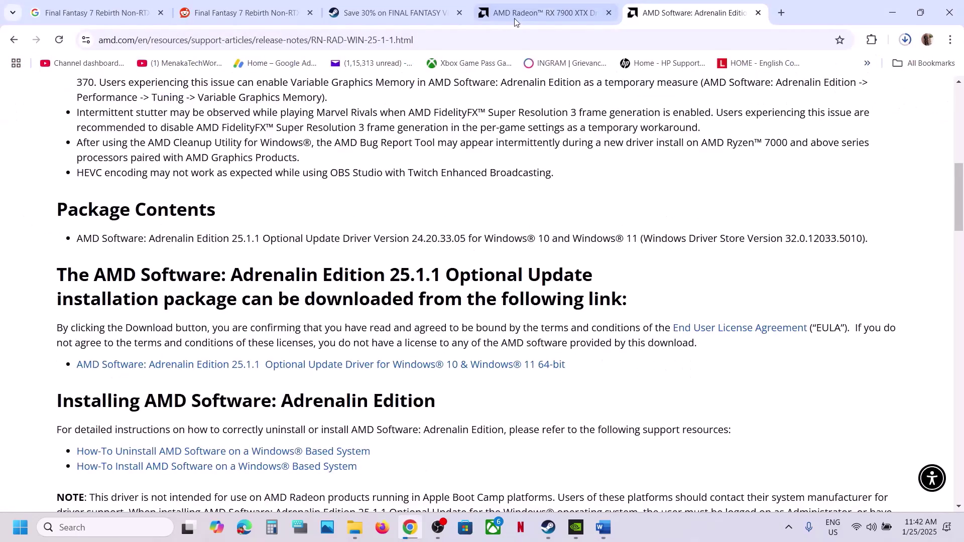
pyautogui.click(532, 12)
pyautogui.scroll(2, 341, 302)
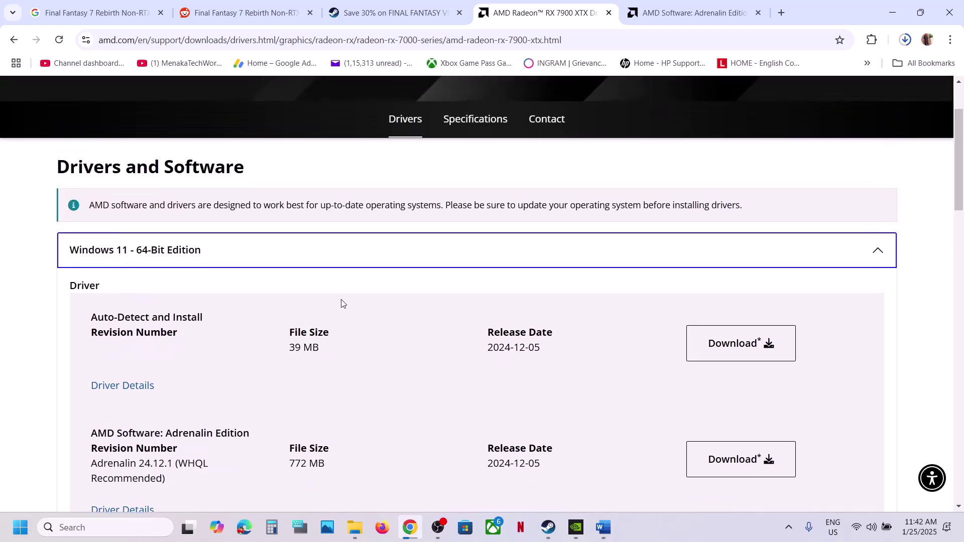
pyautogui.click(14, 40)
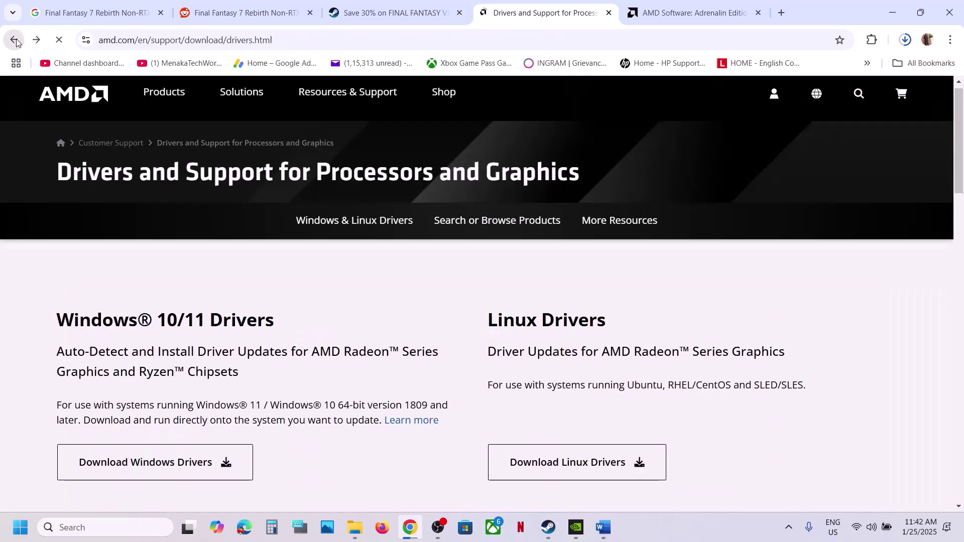
pyautogui.click(145, 169)
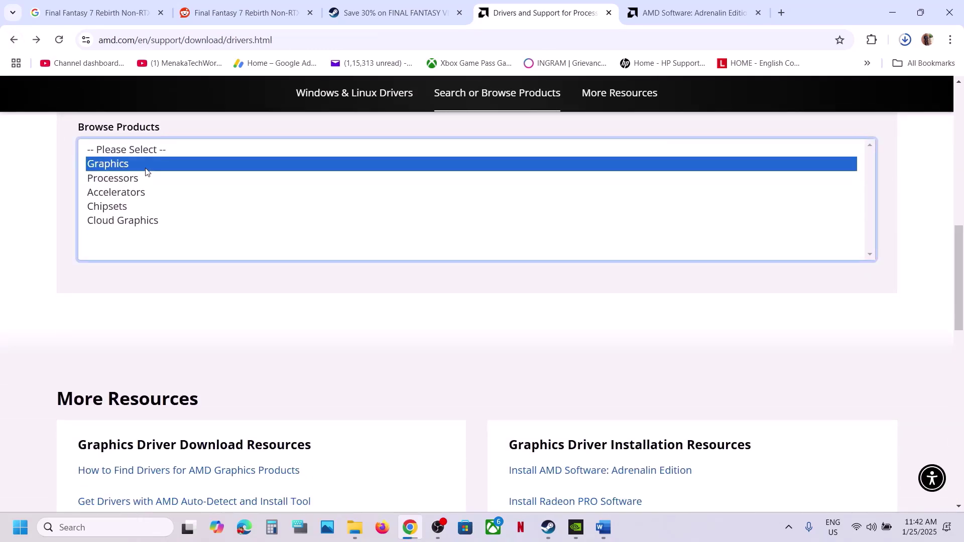
pyautogui.scroll(2, 143, 215)
pyautogui.scroll(2, 142, 215)
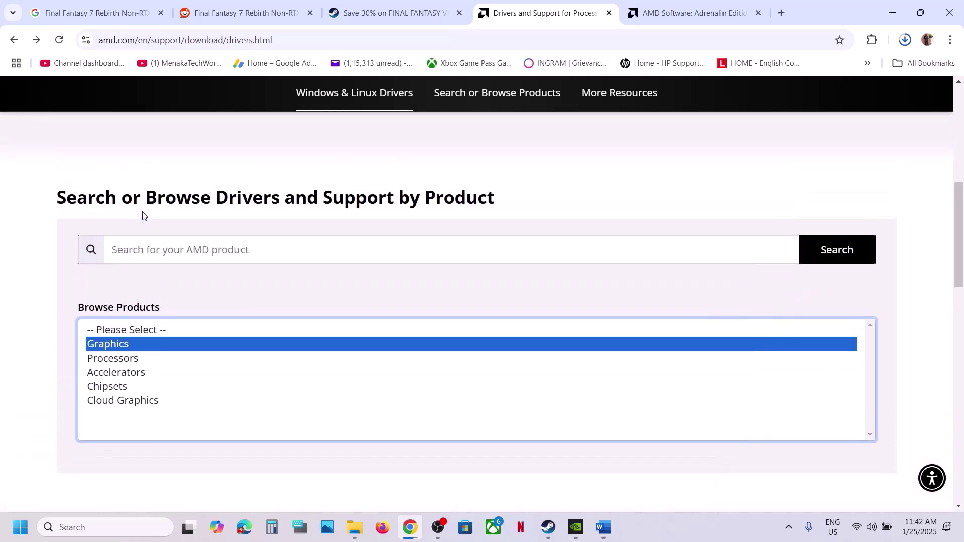
pyautogui.click(9, 44)
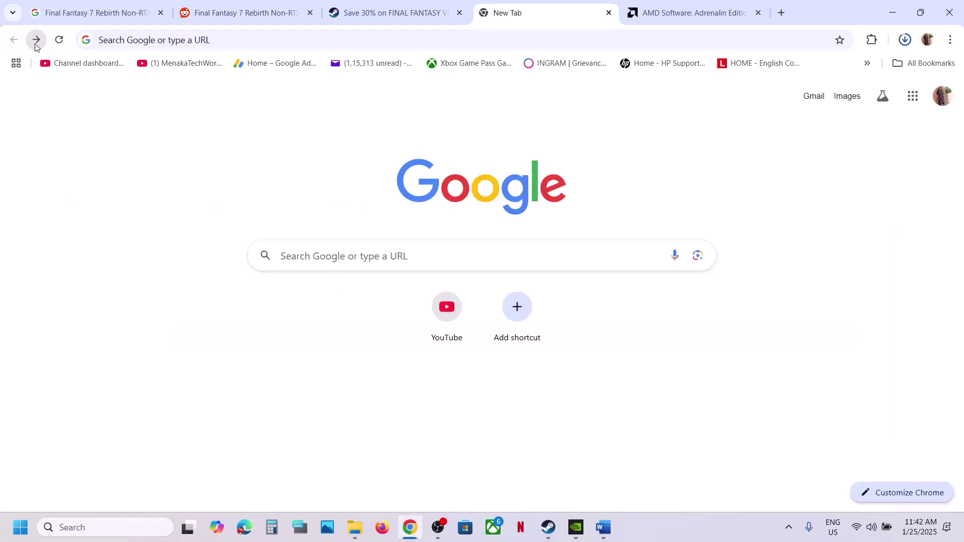
pyautogui.click(37, 41)
# - Select Graphics, Radeon RX, Radeon RX 7000 Series and AMD Radeon RX 7900 XTX as the product, and submit the selection
pyautogui.click(126, 359)
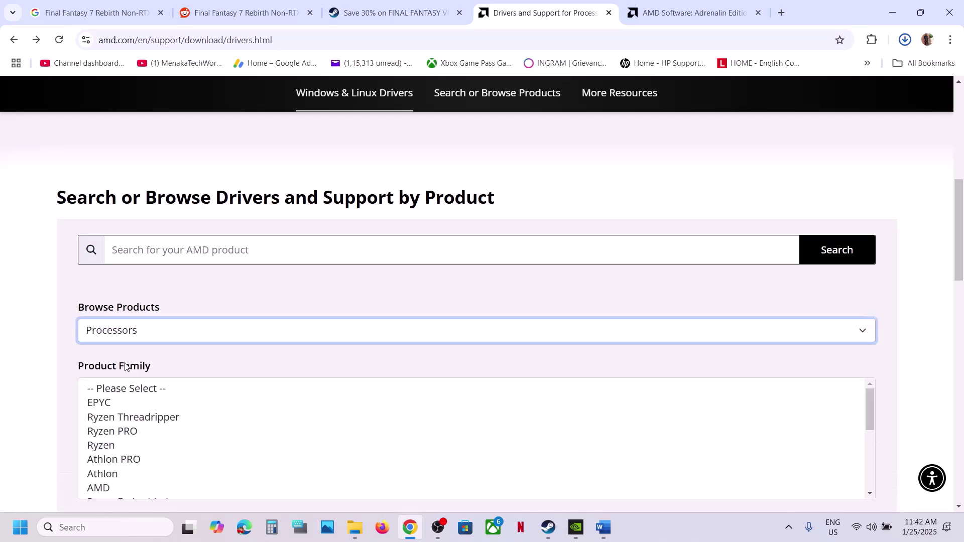
pyautogui.click(120, 339)
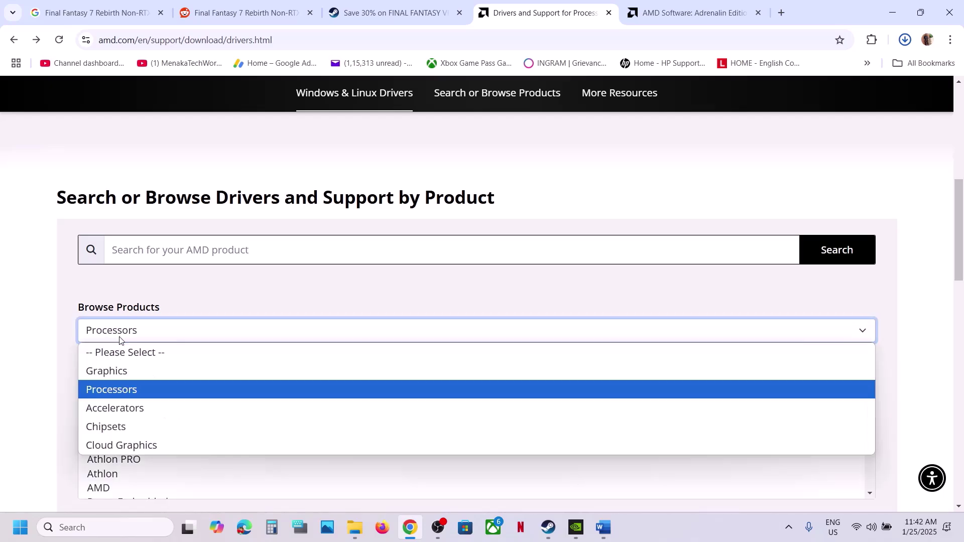
pyautogui.click(112, 369)
pyautogui.click(134, 404)
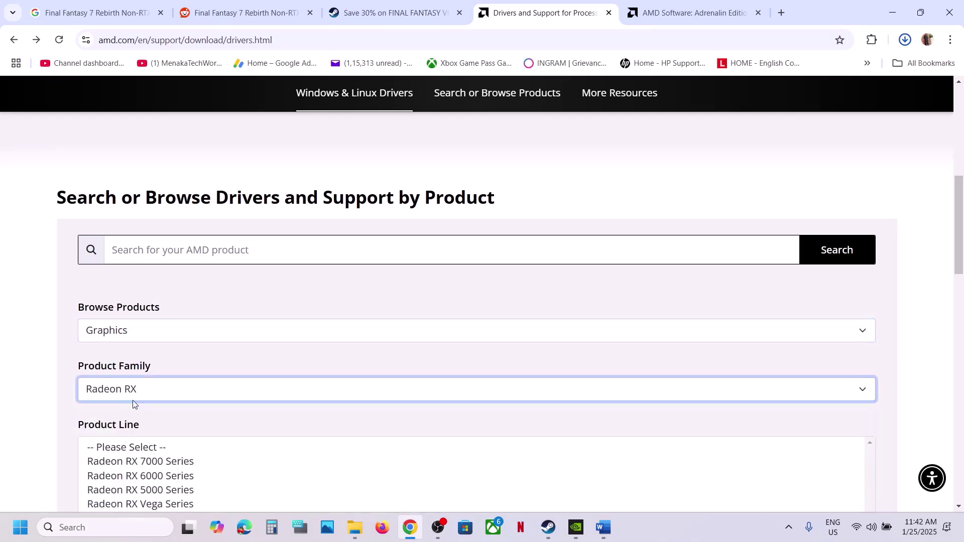
pyautogui.scroll(-2, 150, 362)
pyautogui.click(138, 370)
pyautogui.scroll(-2, 139, 374)
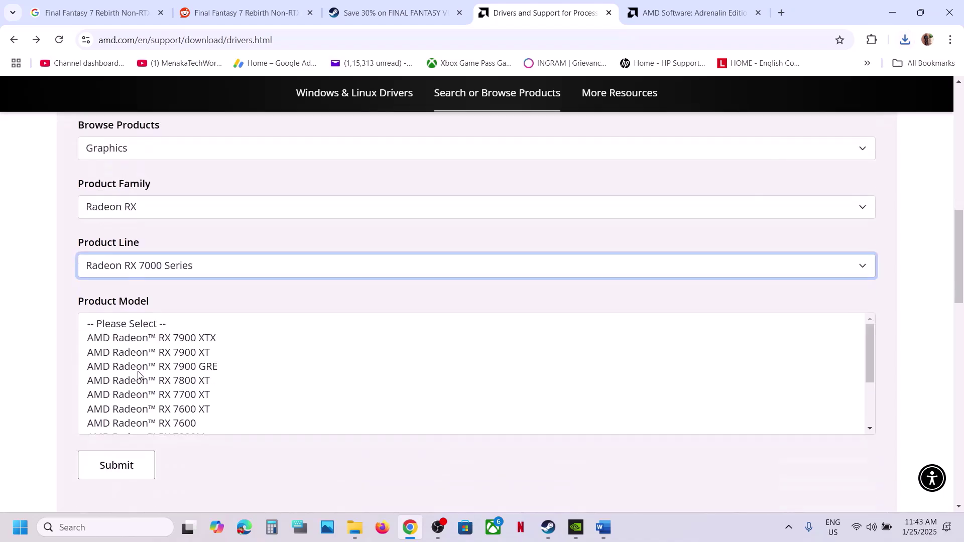
pyautogui.click(165, 340)
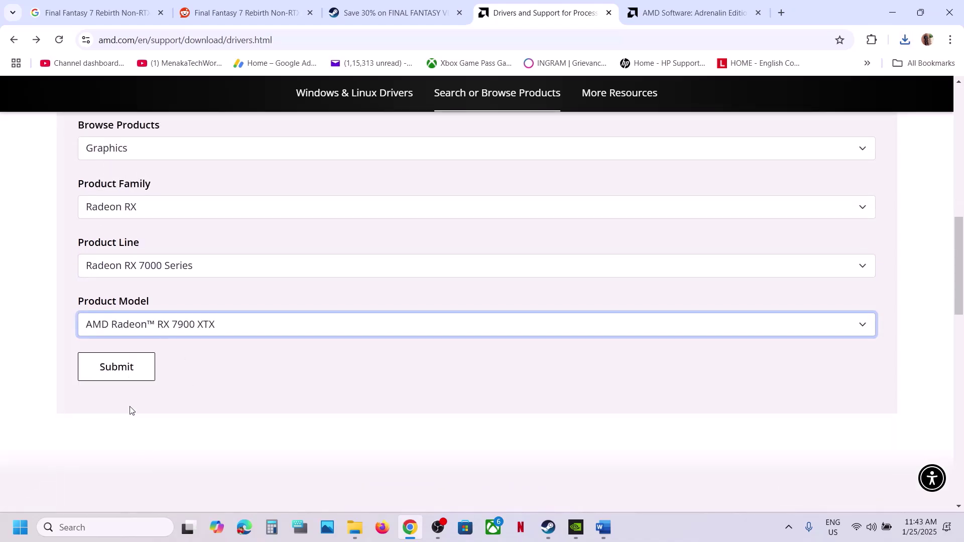
pyautogui.click(116, 376)
# - Open the Previous Drivers page for the RX 7900 XTX and expand the Windows 11 - 64-Bit Edition section
pyautogui.click(156, 355)
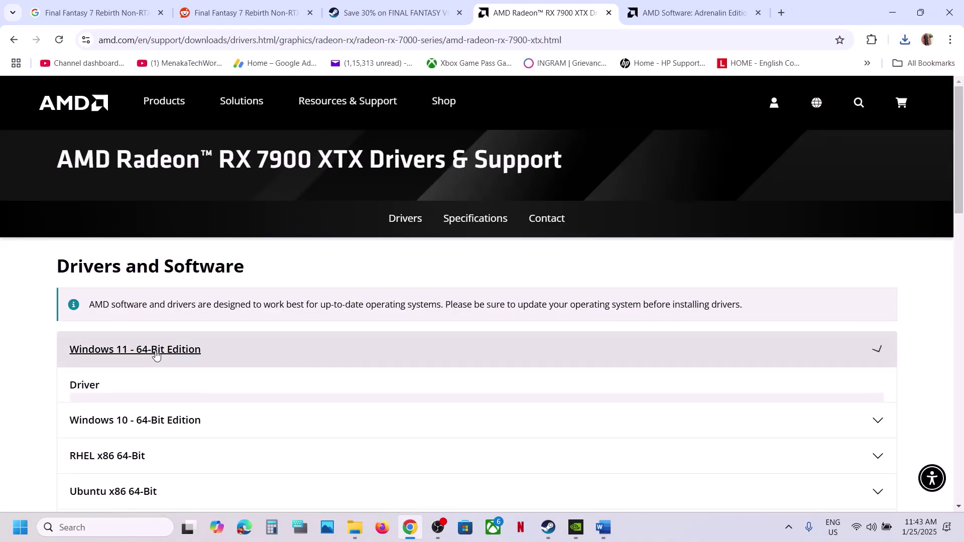
pyautogui.scroll(-1, 200, 371)
pyautogui.scroll(-8, 200, 370)
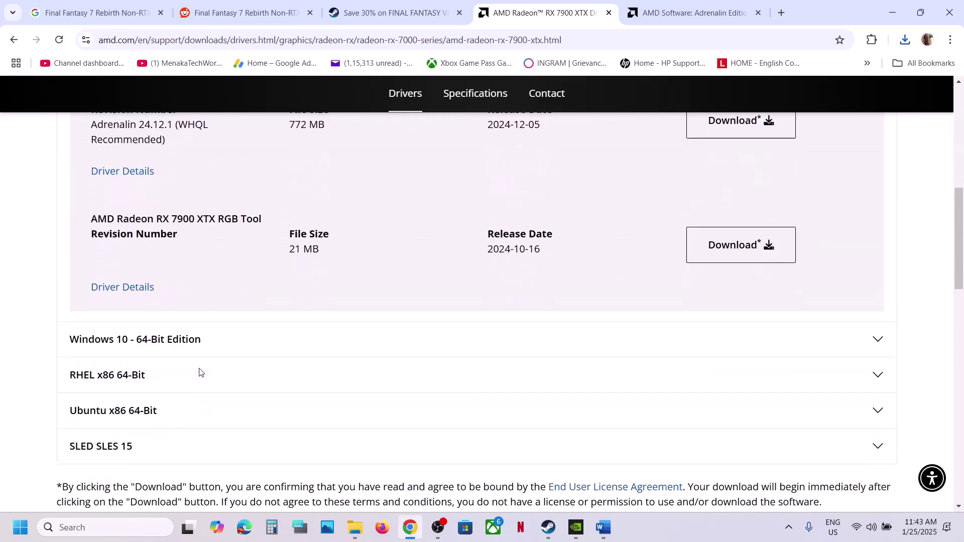
pyautogui.scroll(-2, 144, 384)
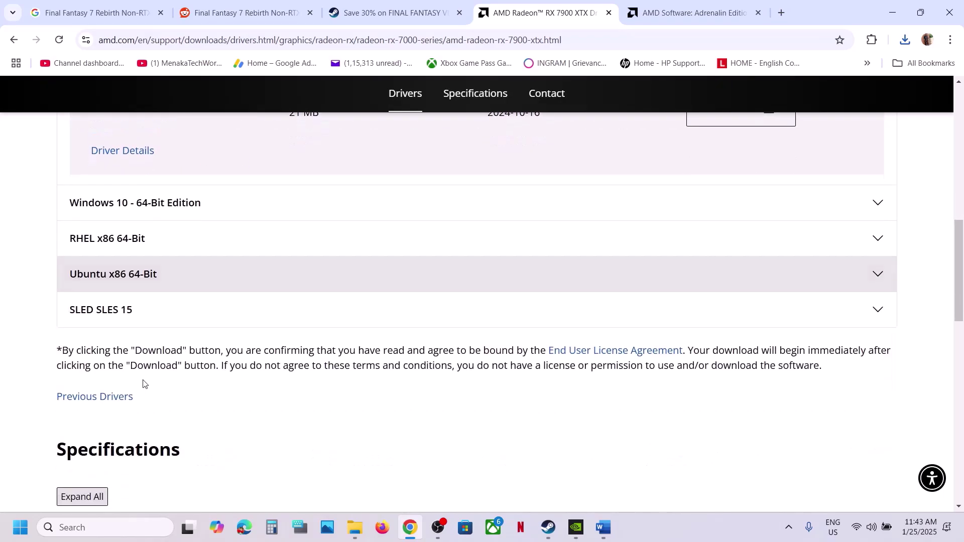
pyautogui.click(98, 400)
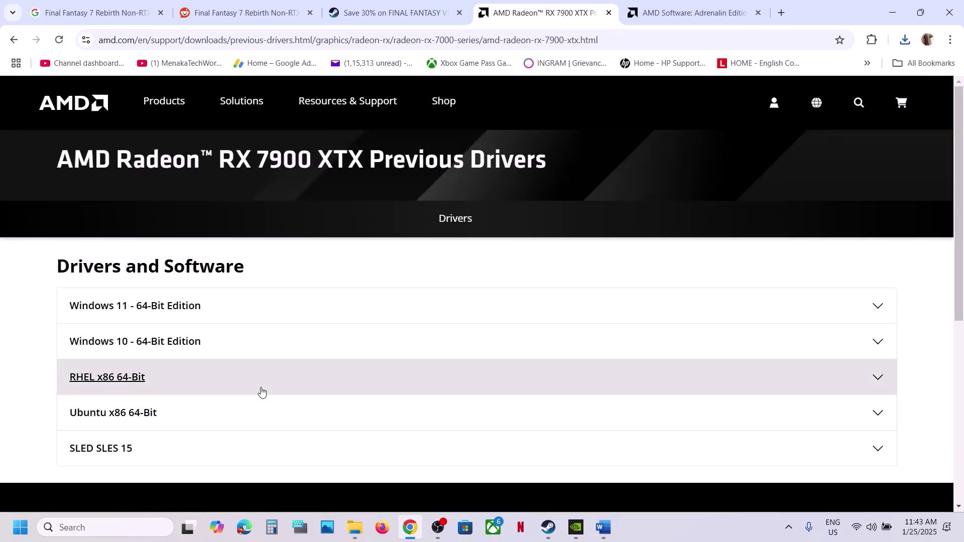
pyautogui.scroll(-3, 261, 389)
pyautogui.click(133, 174)
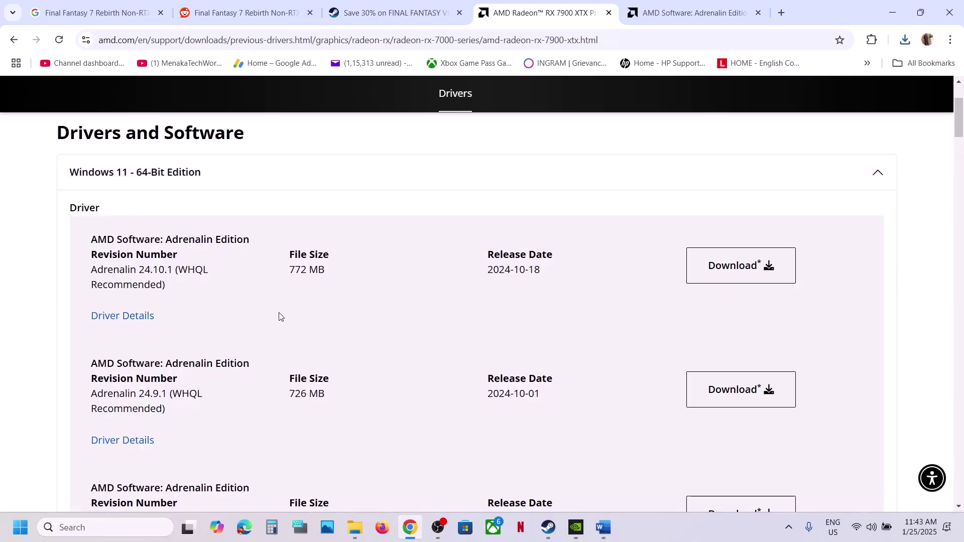
# - Locate the Adrenalin 24.8.1 and 24.7.1 revisions in the list of previous drivers
pyautogui.scroll(-2, 279, 317)
pyautogui.scroll(-3, 279, 312)
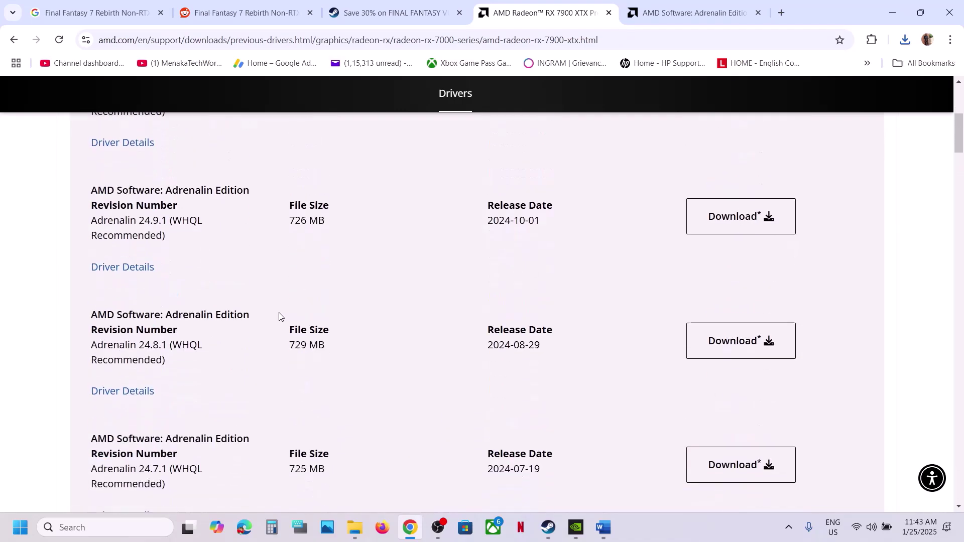
pyautogui.moveTo(143, 280); pyautogui.dragTo(174, 281)
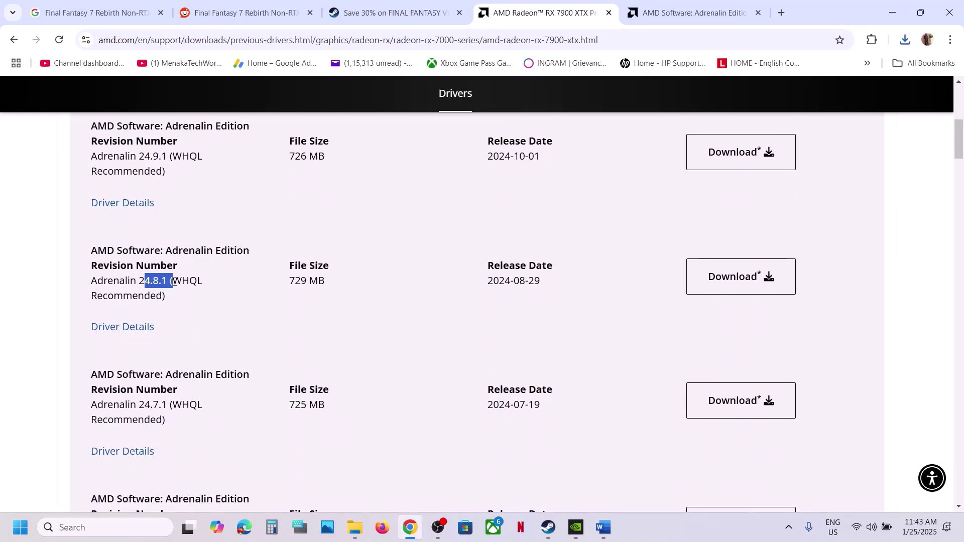
pyautogui.scroll(-1, 196, 354)
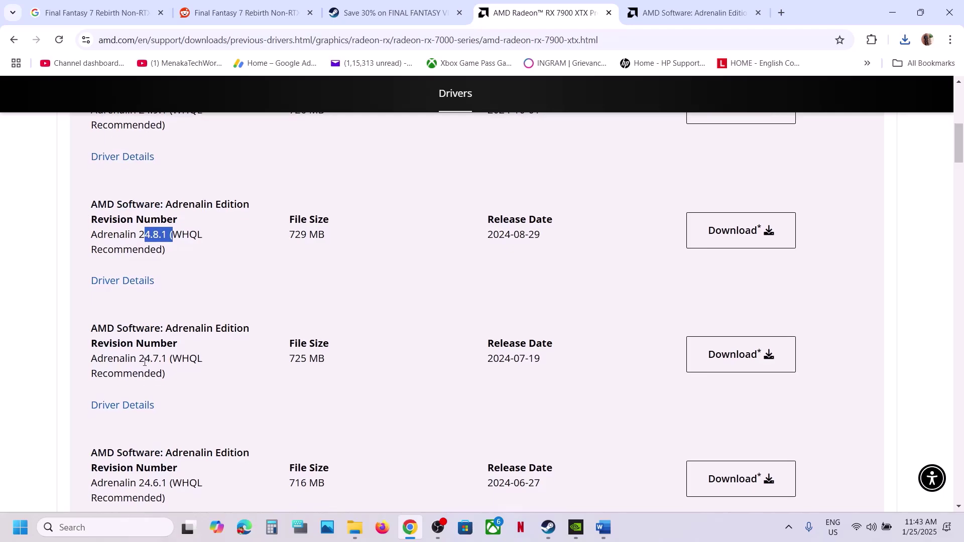
pyautogui.moveTo(135, 360); pyautogui.dragTo(175, 360)
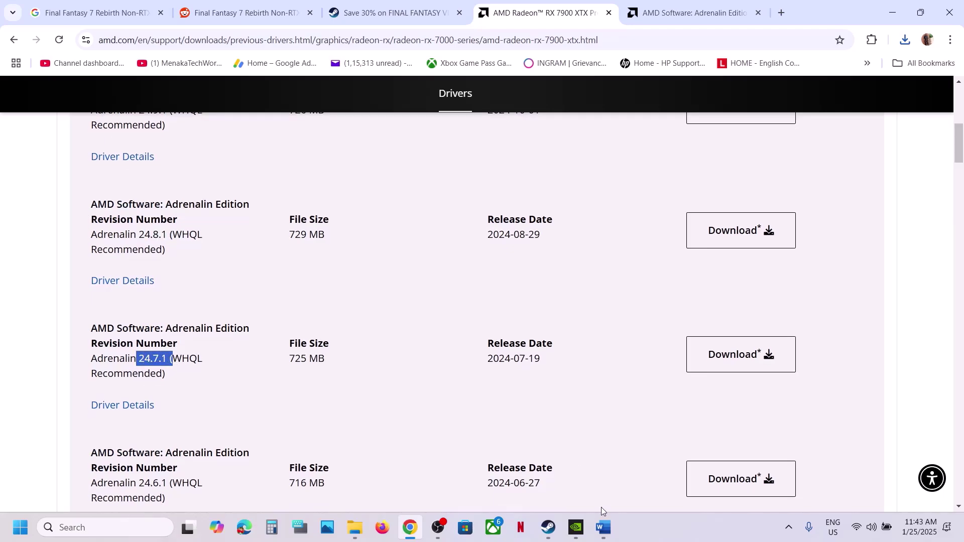
# - Return to the Word document and read Step 14 on verifying the game files
pyautogui.click(603, 527)
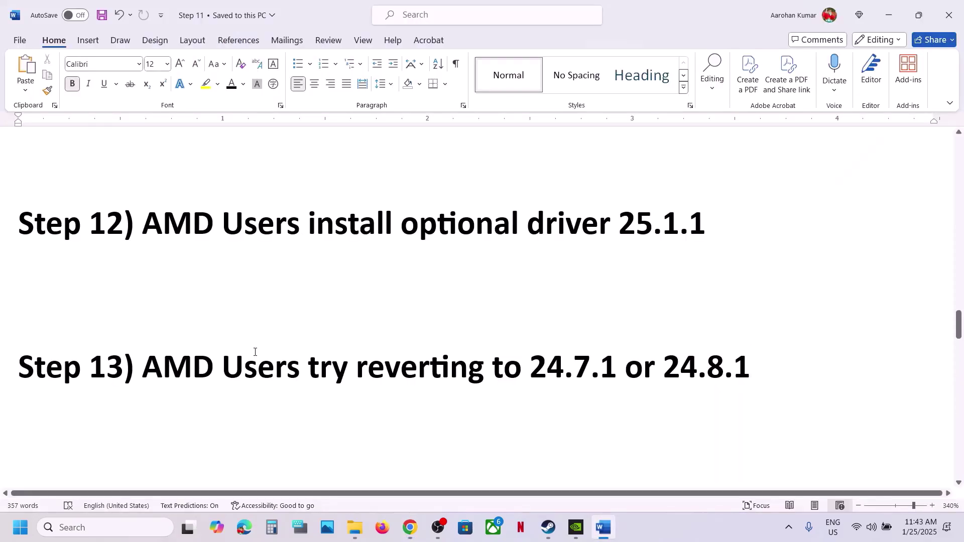
pyautogui.scroll(-4, 255, 352)
pyautogui.moveTo(145, 294); pyautogui.dragTo(441, 306)
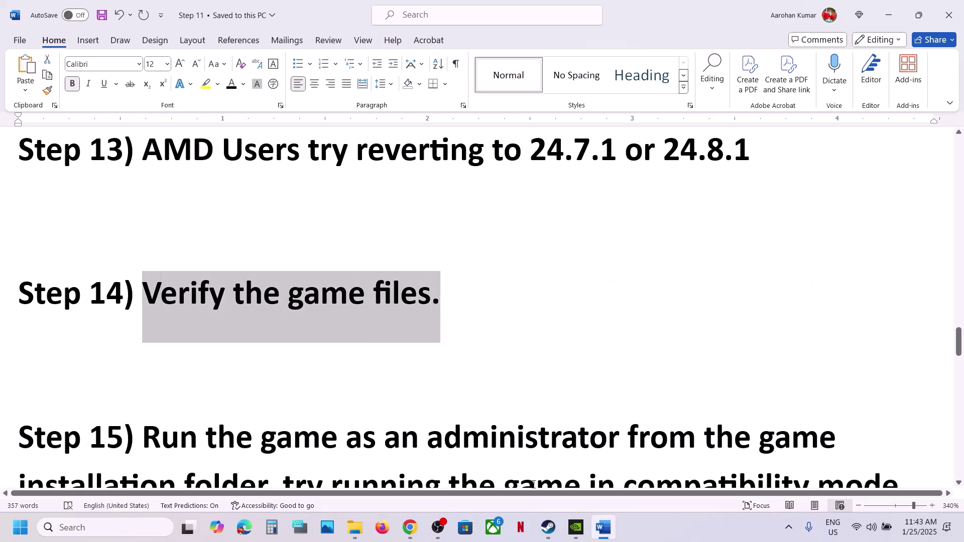
# - In Steam, view the verify integrity option in FINAL FANTASY VII REBIRTH's Installed Files properties, then close the properties
pyautogui.click(549, 528)
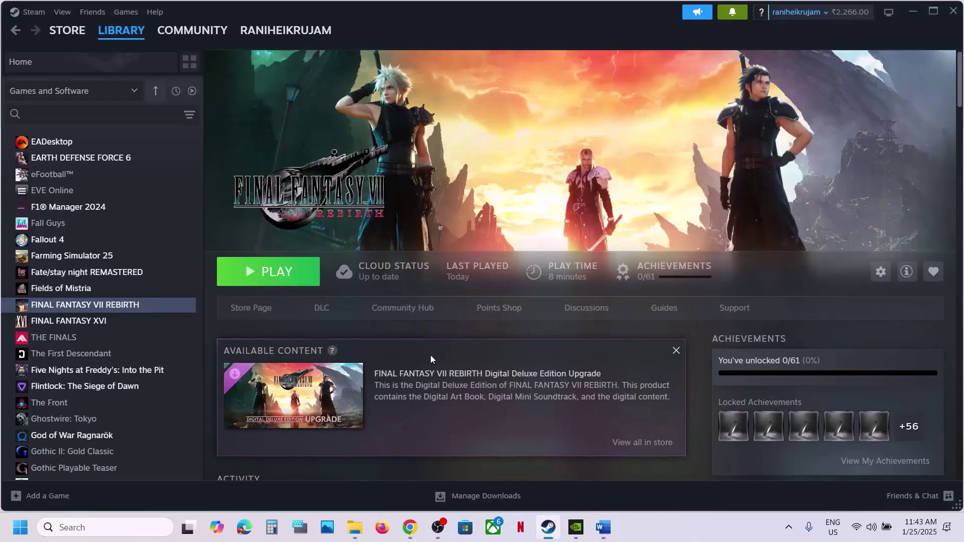
pyautogui.rightClick(63, 311)
pyautogui.click(98, 402)
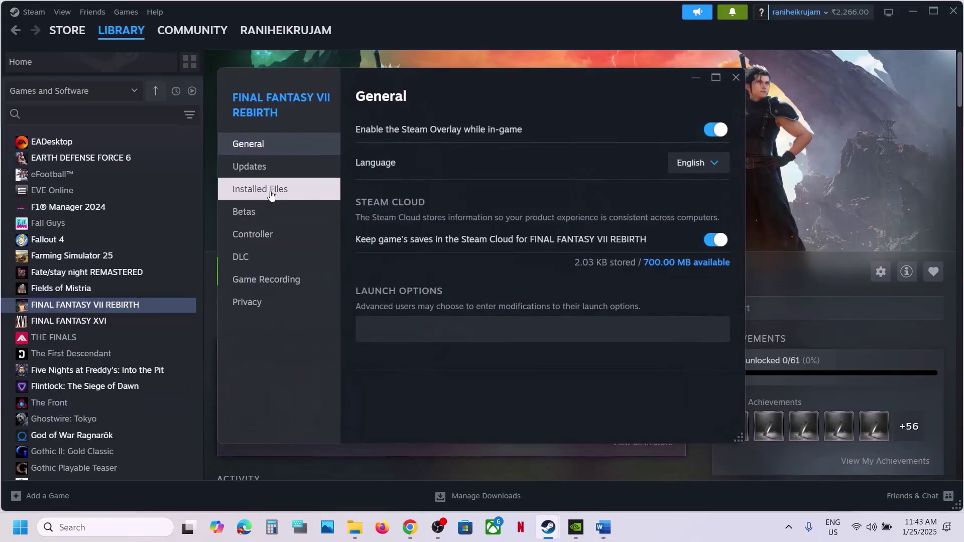
pyautogui.click(263, 186)
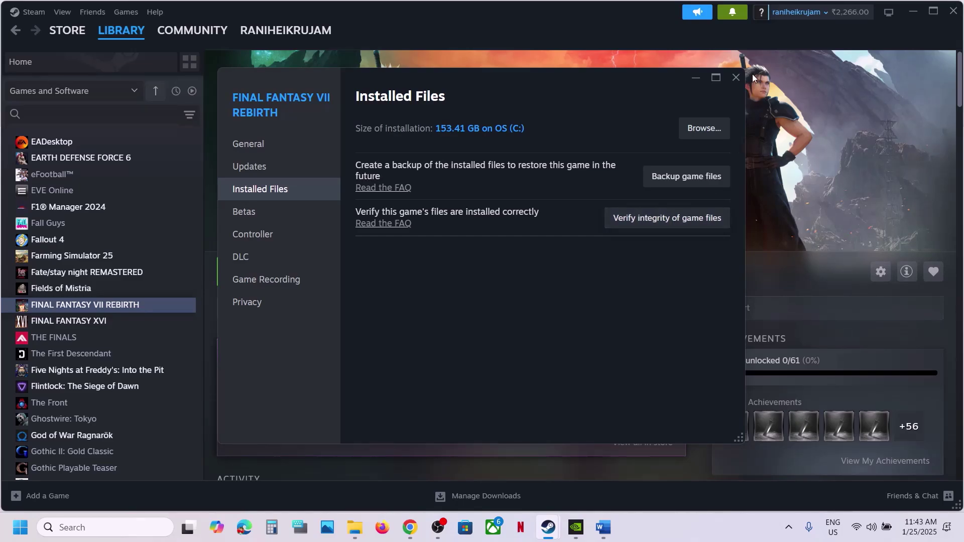
pyautogui.click(736, 78)
# - In Word, read Step 15 on running the game as administrator from its installation folder
pyautogui.click(603, 528)
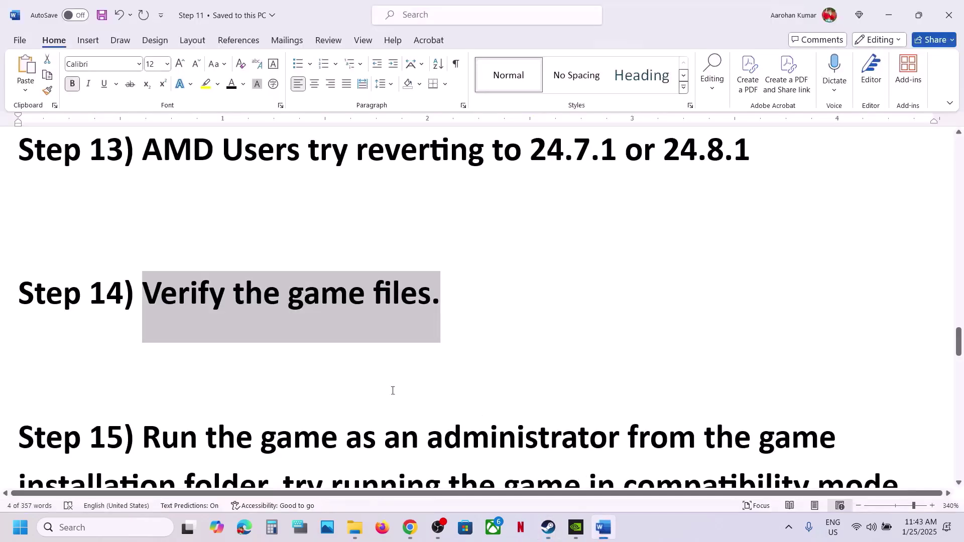
pyautogui.scroll(-2, 369, 388)
pyautogui.moveTo(142, 304); pyautogui.dragTo(282, 346)
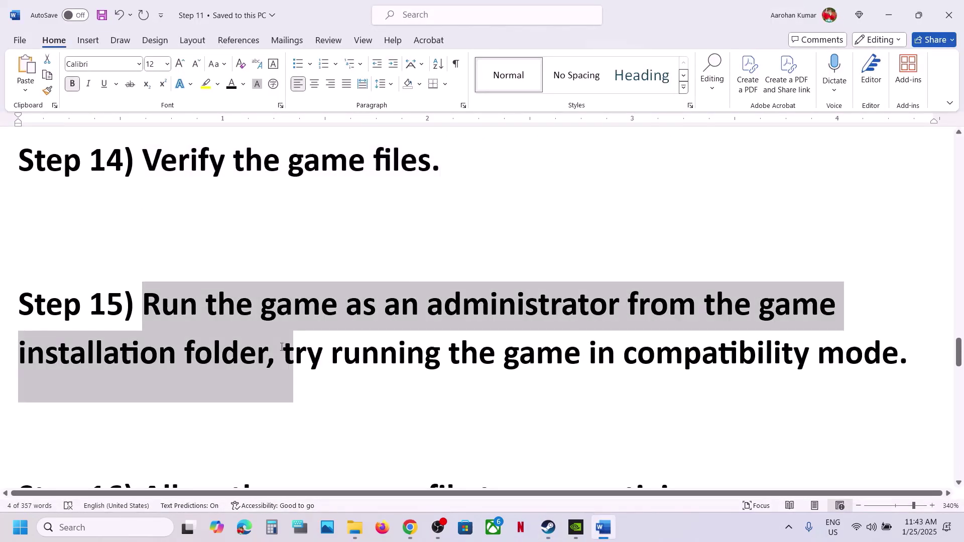
# - From the Steam library, open the local installation folder of FINAL FANTASY VII REBIRTH
pyautogui.click(549, 527)
pyautogui.rightClick(113, 306)
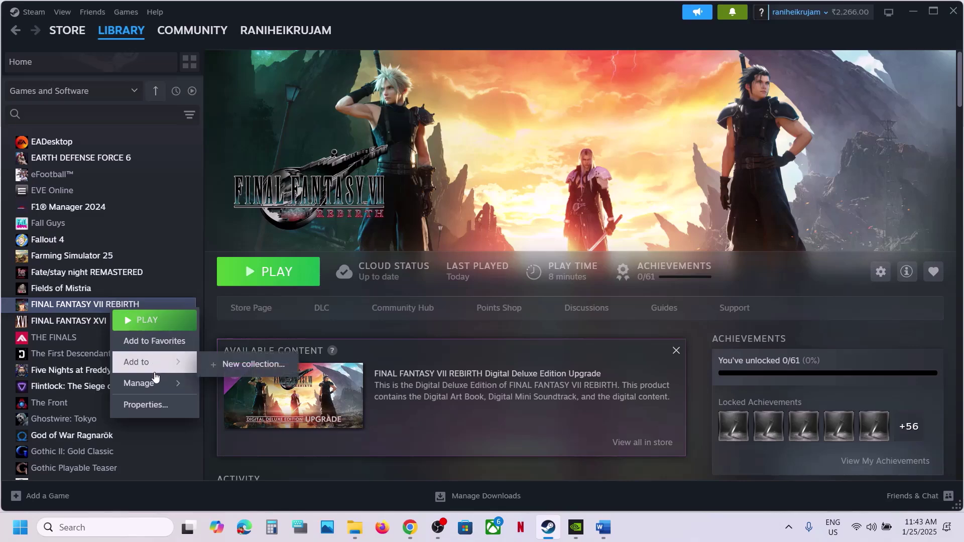
pyautogui.moveTo(150, 383)
pyautogui.click(244, 407)
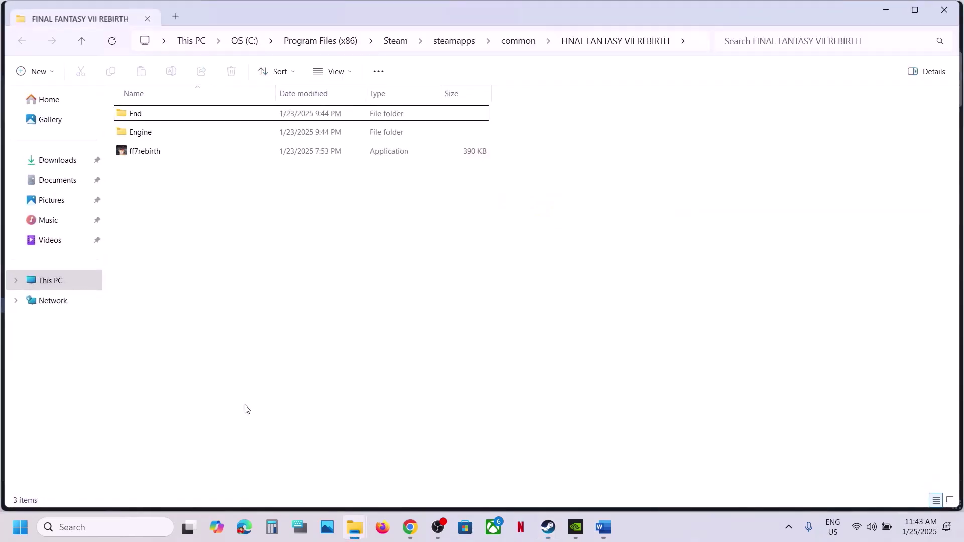
# - View the available actions for the ff7rebirth application in the installation folder, then dismiss them
pyautogui.click(160, 154)
pyautogui.rightClick(160, 154)
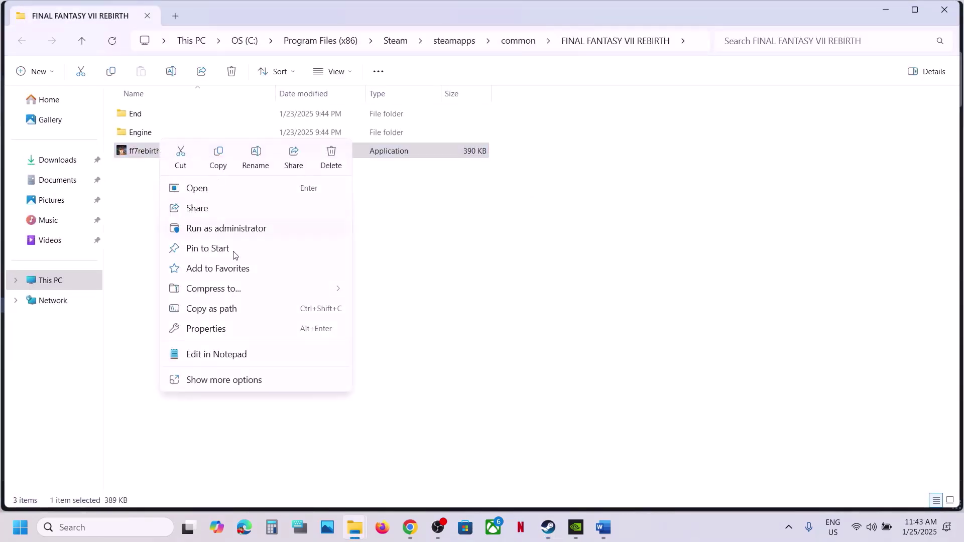
pyautogui.click(144, 247)
pyautogui.moveTo(144, 247); pyautogui.dragTo(140, 116)
pyautogui.click(139, 116)
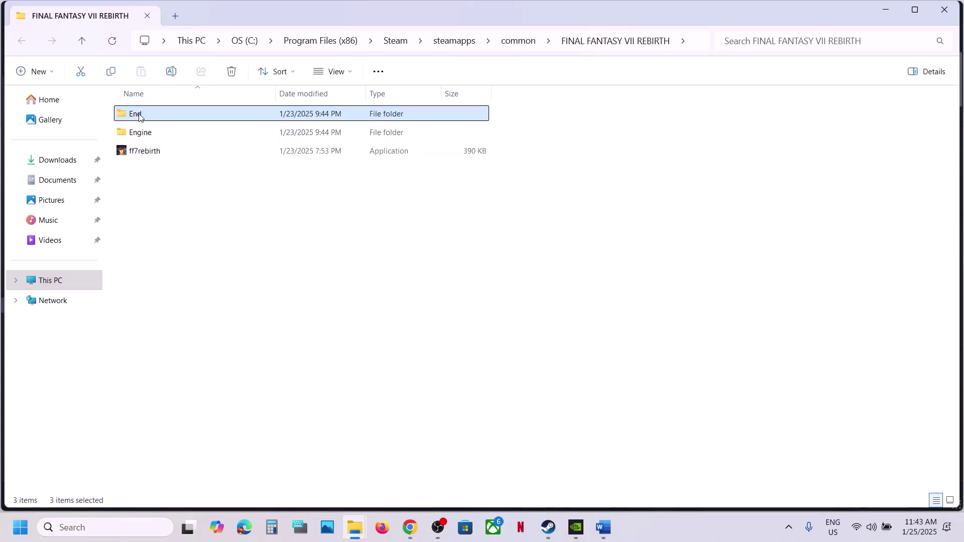
# - Go to the End > Binaries > Win64 subfolder of the FINAL FANTASY VII REBIRTH installation
pyautogui.doubleClick(150, 118)
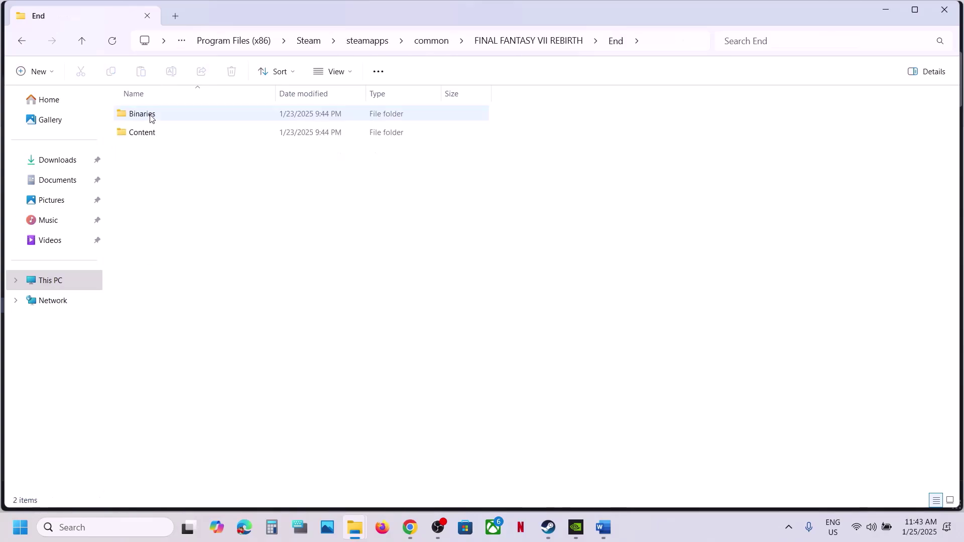
pyautogui.doubleClick(150, 114)
pyautogui.doubleClick(151, 115)
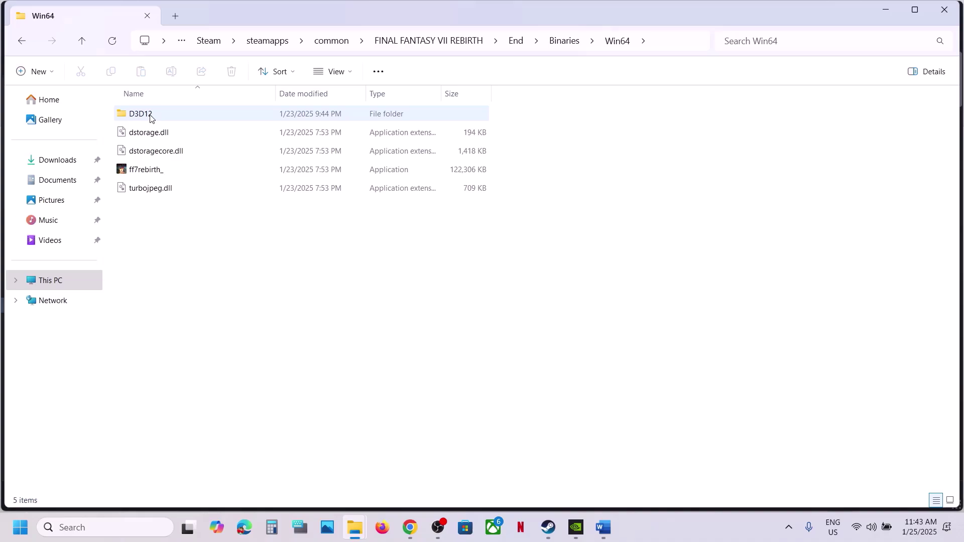
# - Set the ff7rebirth_ application in Win64 to run as an administrator and save its properties
pyautogui.rightClick(143, 171)
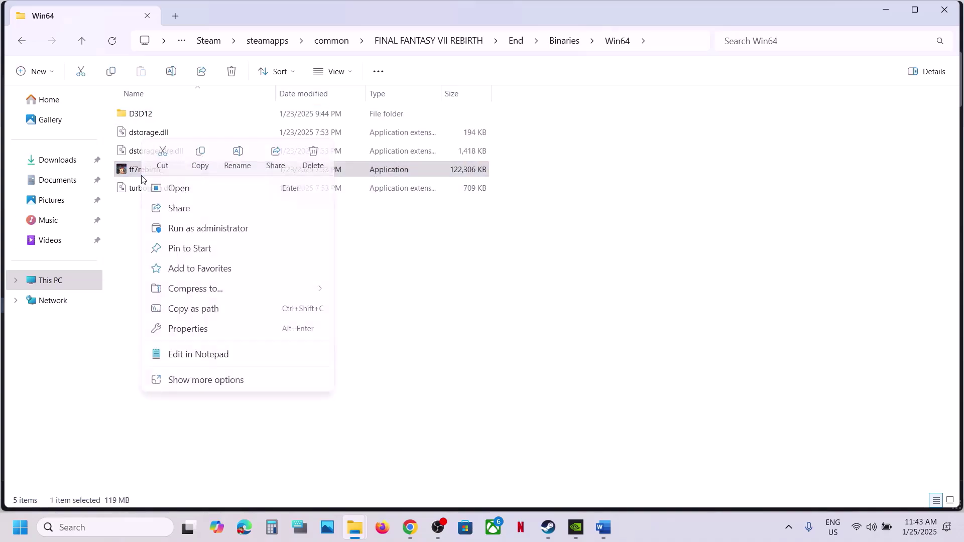
pyautogui.click(200, 328)
pyautogui.click(263, 197)
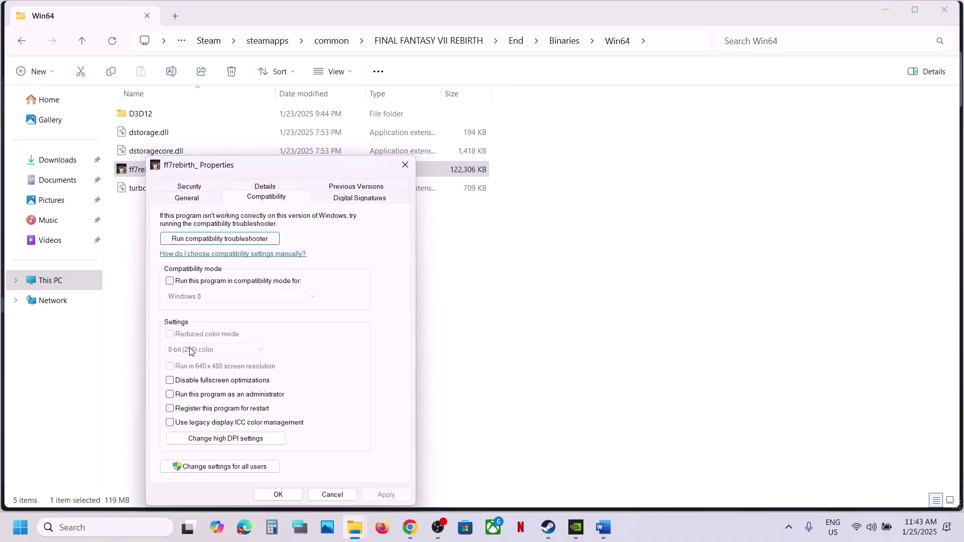
pyautogui.click(169, 396)
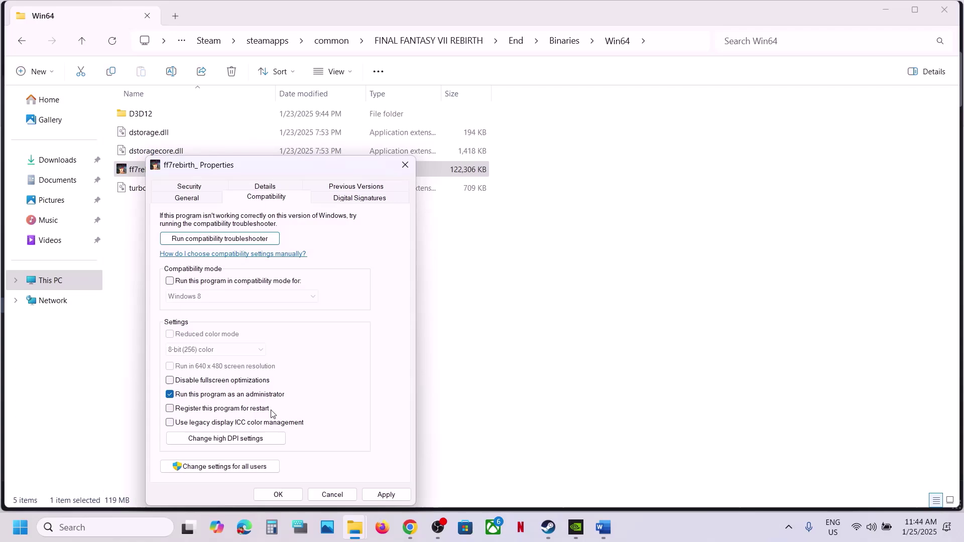
pyautogui.click(383, 494)
pyautogui.click(278, 495)
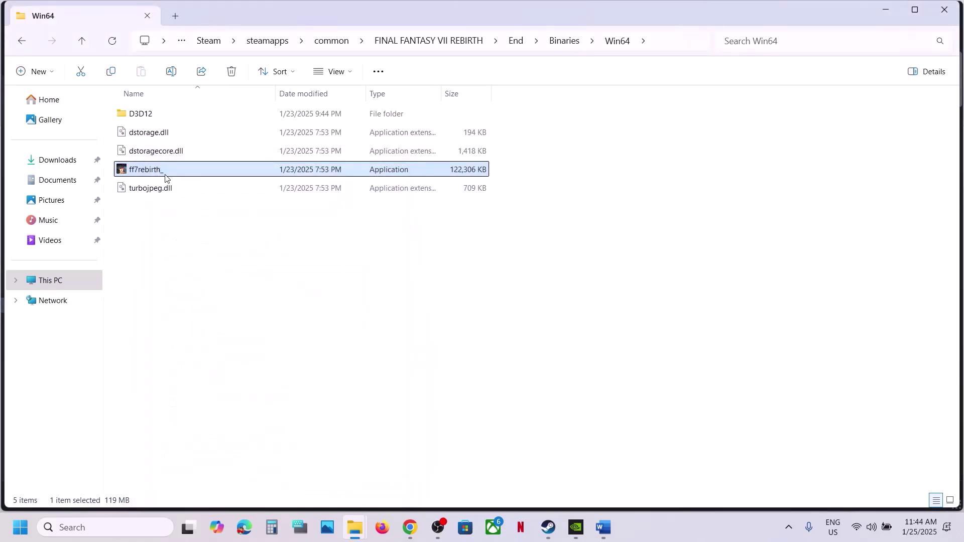
# - Enable compatibility mode for Windows 8 in the ff7rebirth_ properties and apply it
pyautogui.rightClick(175, 170)
pyautogui.click(252, 331)
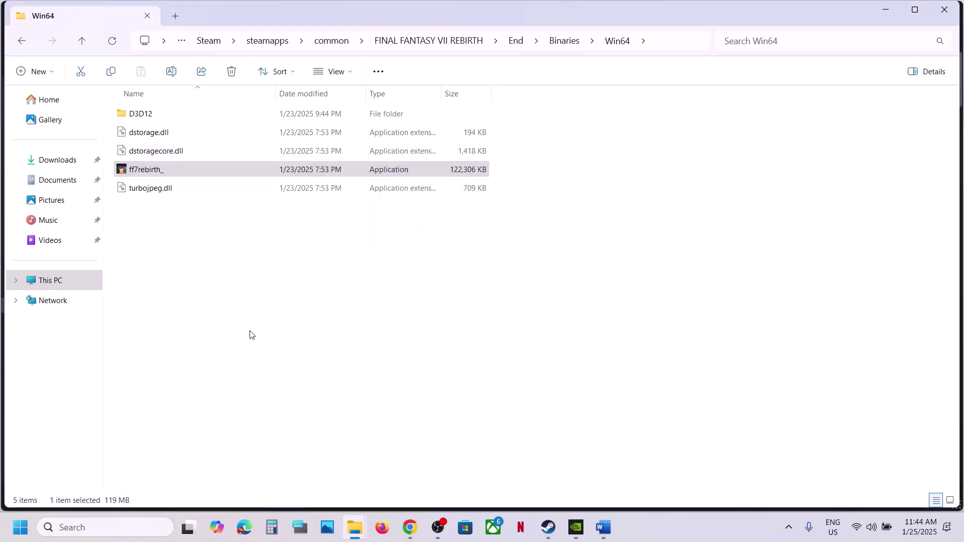
pyautogui.click(292, 198)
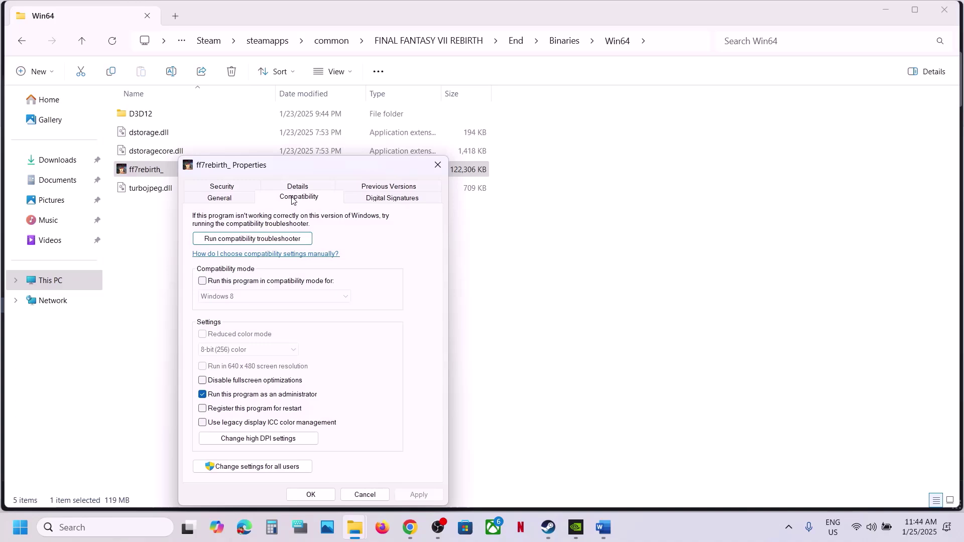
pyautogui.click(202, 281)
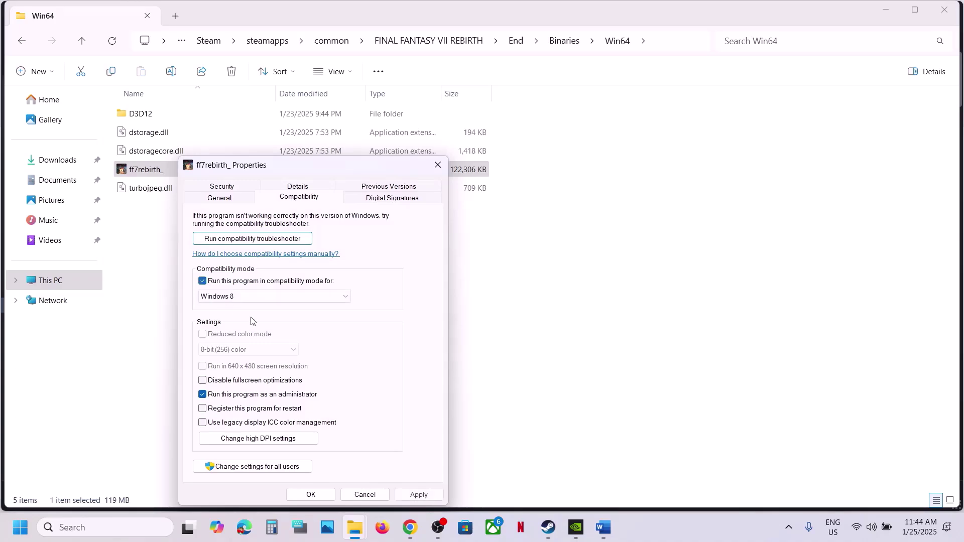
pyautogui.click(419, 495)
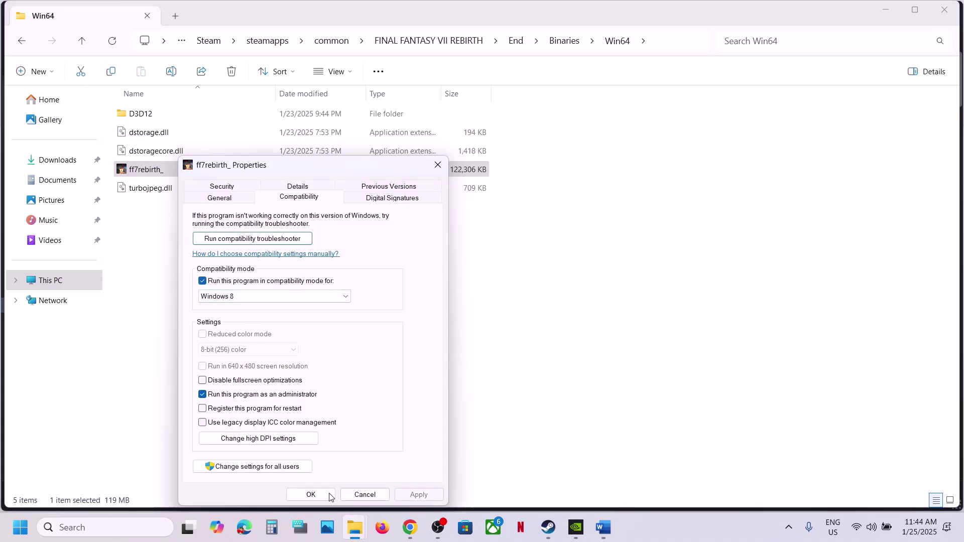
# - Switch the ff7rebirth_ compatibility mode to Windows 7, disable fullscreen optimizations and apply the changes
pyautogui.click(252, 293)
pyautogui.click(240, 338)
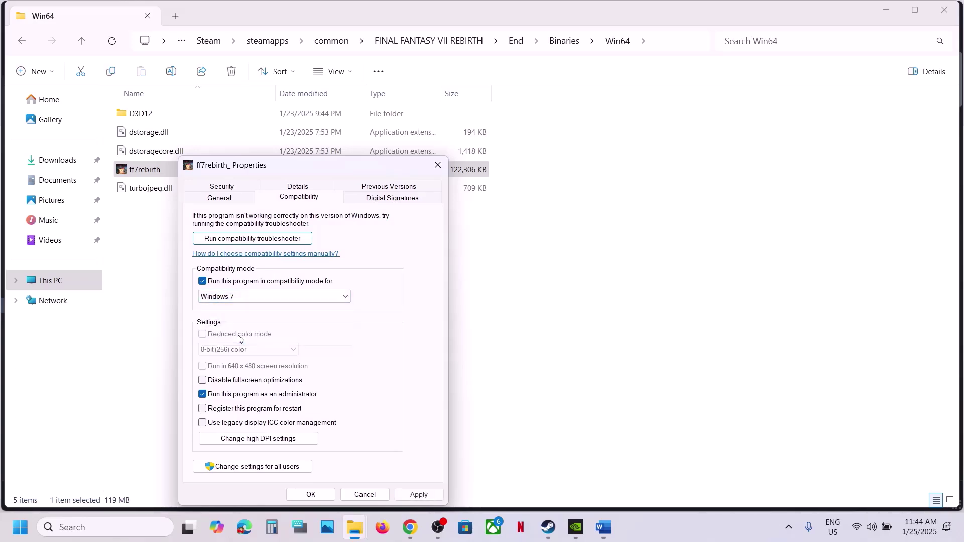
pyautogui.click(419, 495)
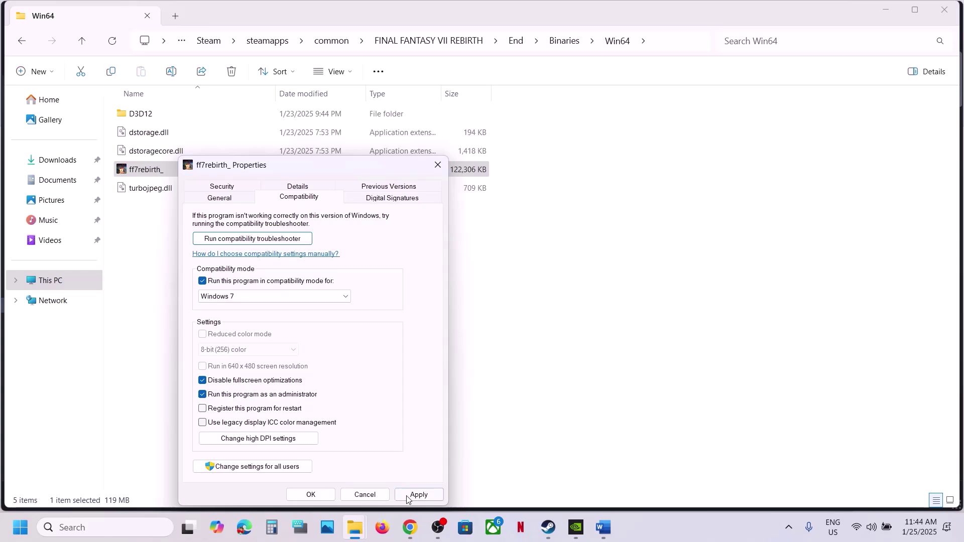
pyautogui.click(408, 497)
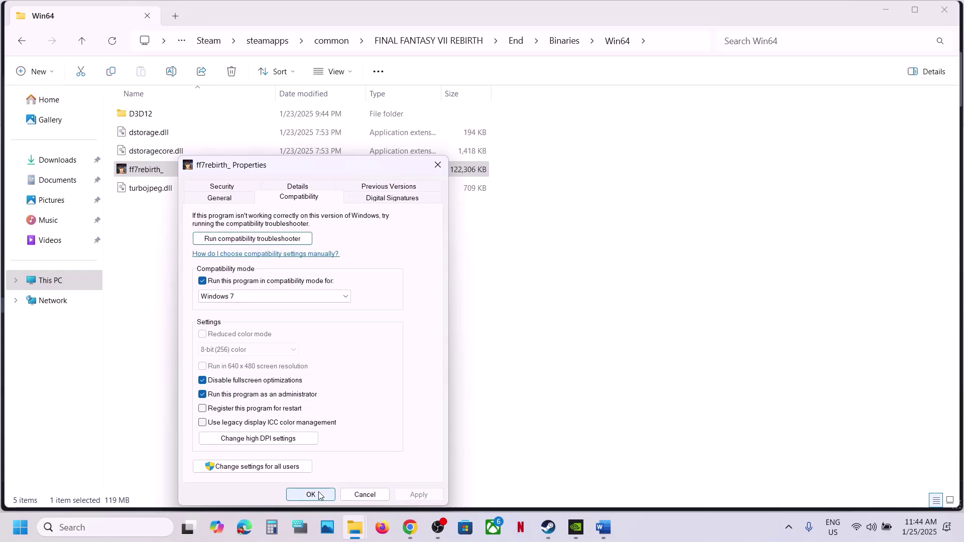
# - Clear the compatibility mode, fullscreen optimization and administrator options of ff7rebirth_ and close its properties
pyautogui.click(203, 282)
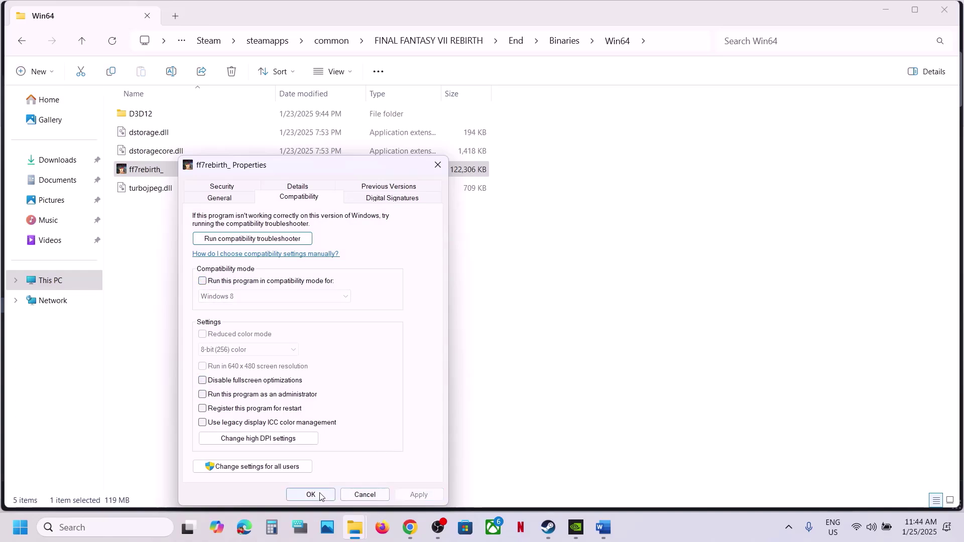
pyautogui.click(310, 495)
# - Return to the Word document and read Step 16 on allowing the game exe through antivirus, Windows Security and Firewall
pyautogui.click(612, 533)
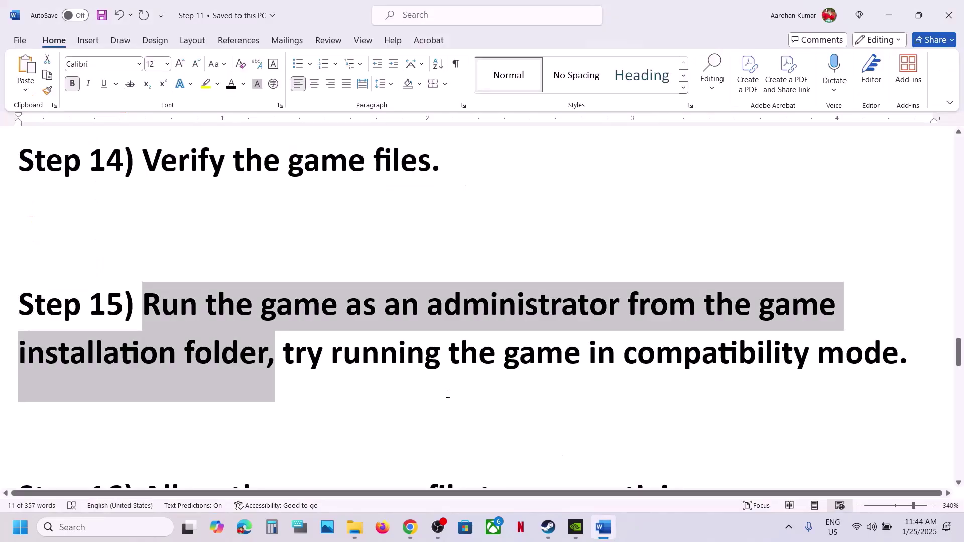
pyautogui.scroll(-3, 339, 371)
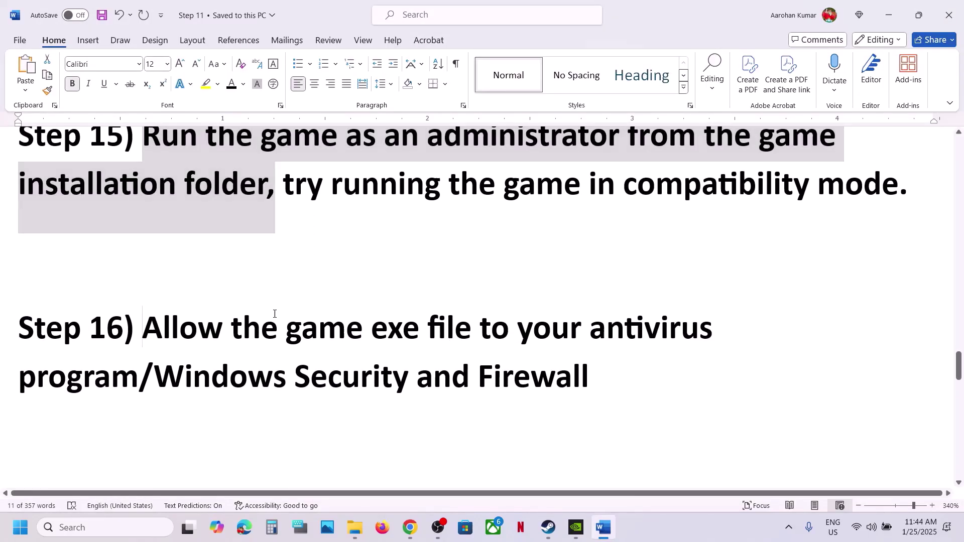
pyautogui.moveTo(143, 329); pyautogui.dragTo(139, 369)
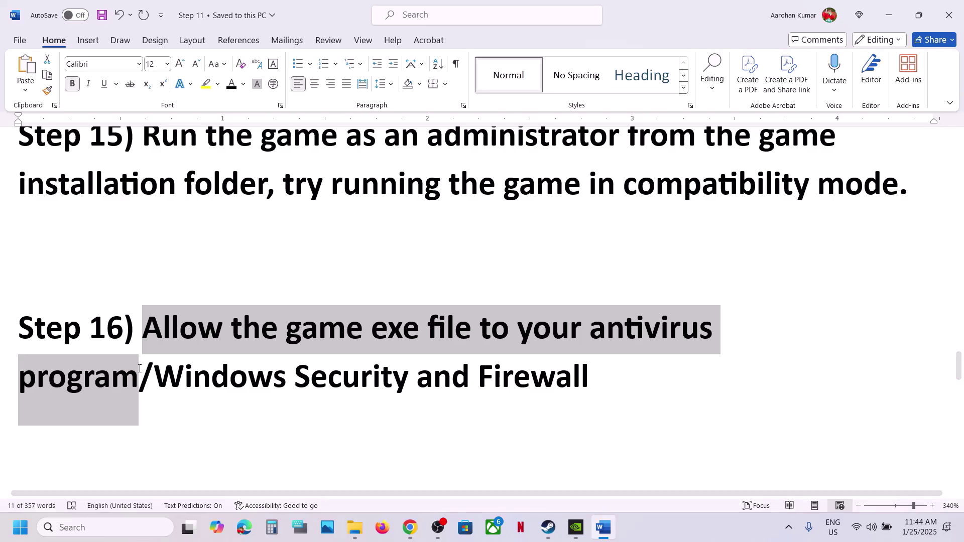
pyautogui.moveTo(133, 384)
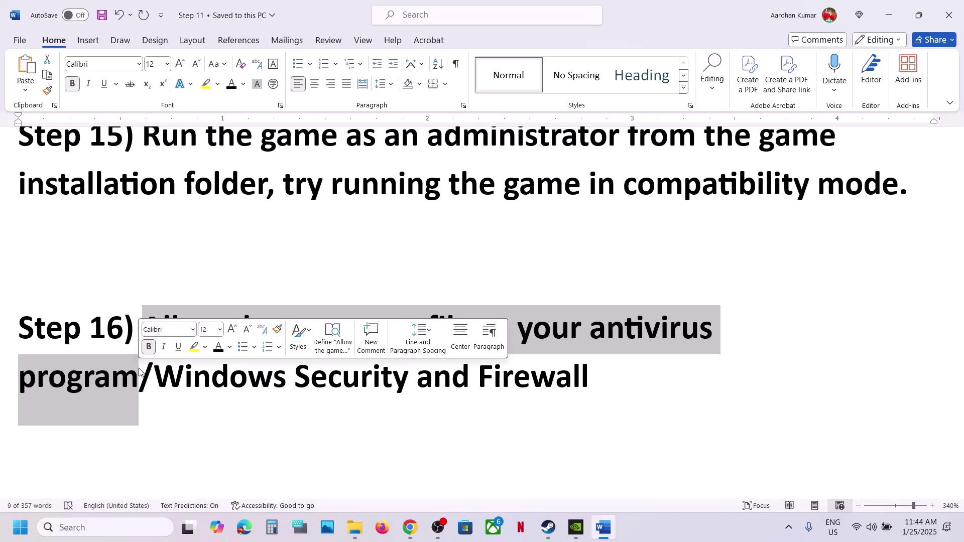
pyautogui.moveTo(148, 387); pyautogui.dragTo(477, 385)
# - In Windows Settings, go through Windows Security's ransomware protection to the allowed apps for Controlled folder access
pyautogui.press('super+i')
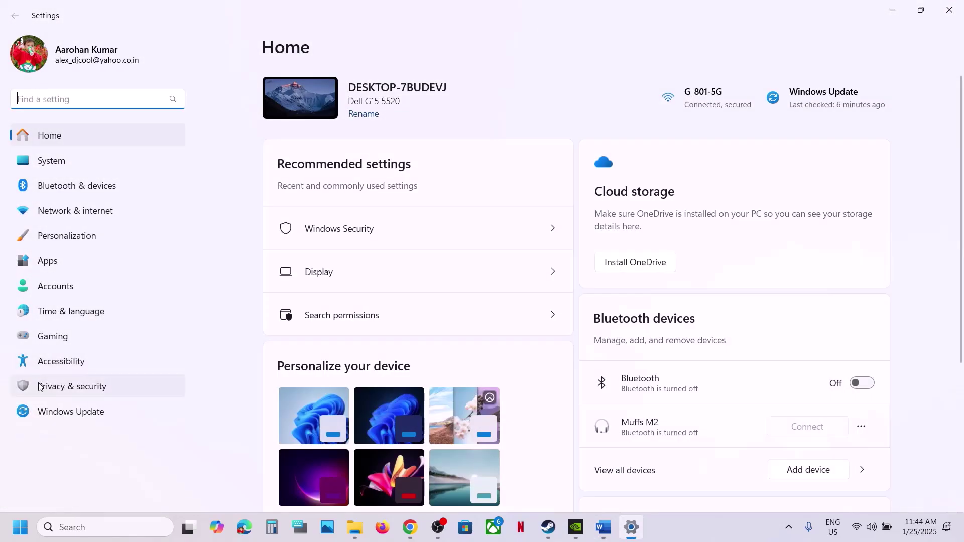
pyautogui.click(40, 386)
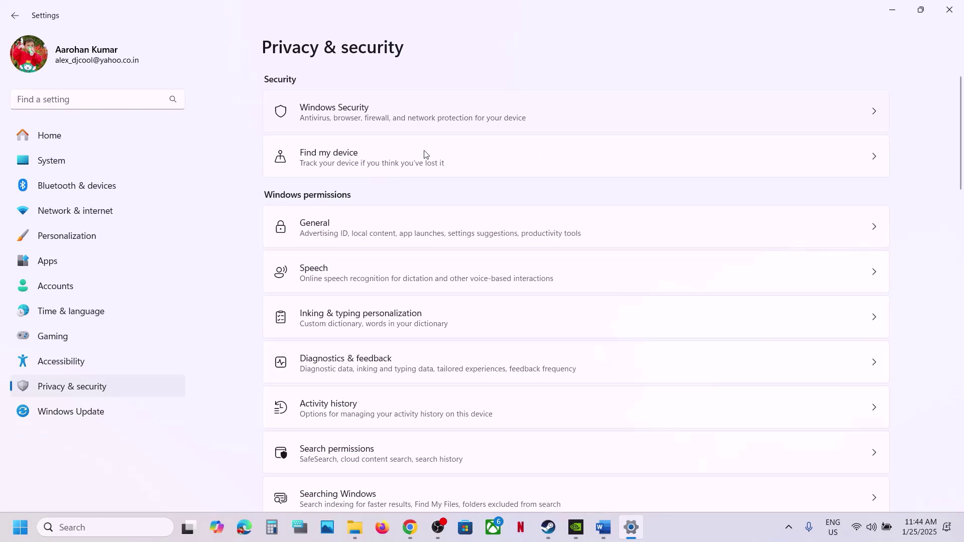
pyautogui.click(423, 118)
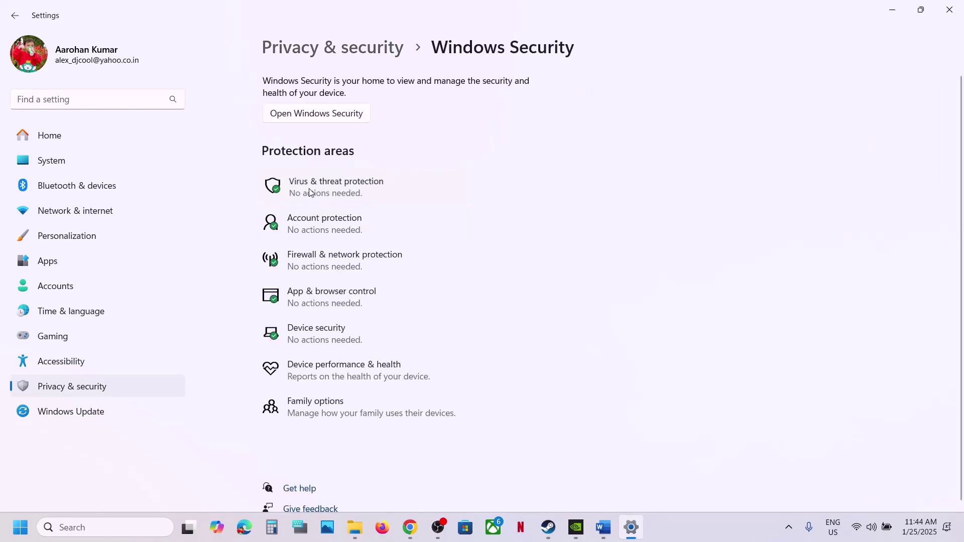
pyautogui.click(309, 189)
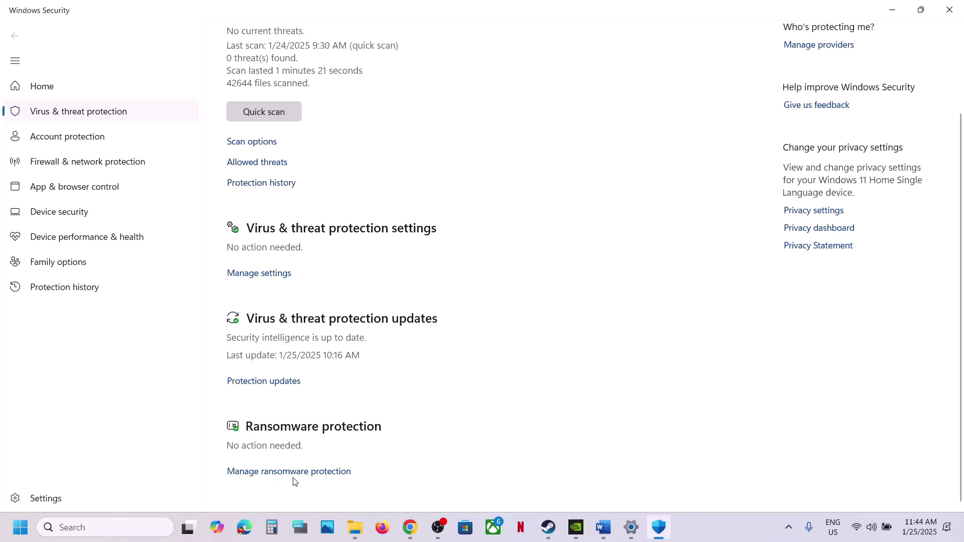
pyautogui.click(291, 471)
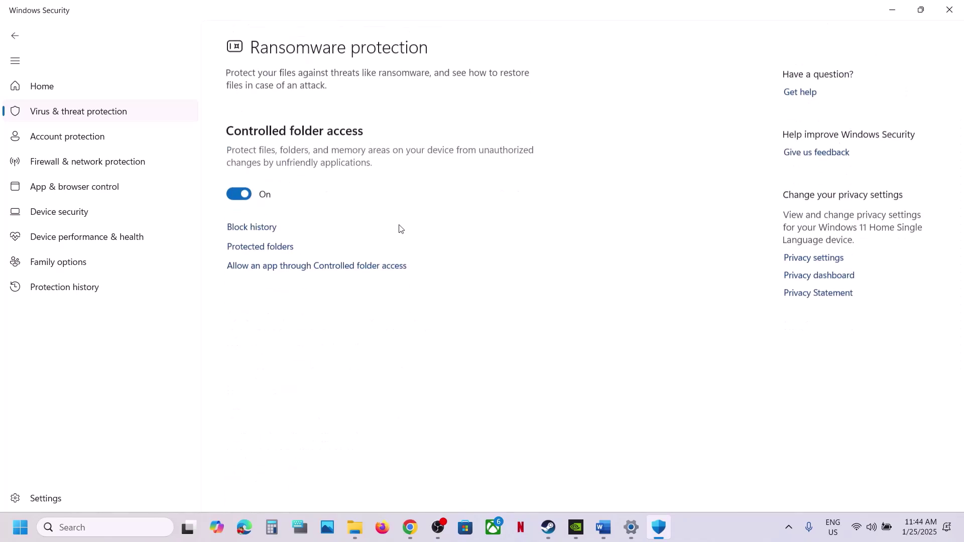
pyautogui.click(308, 267)
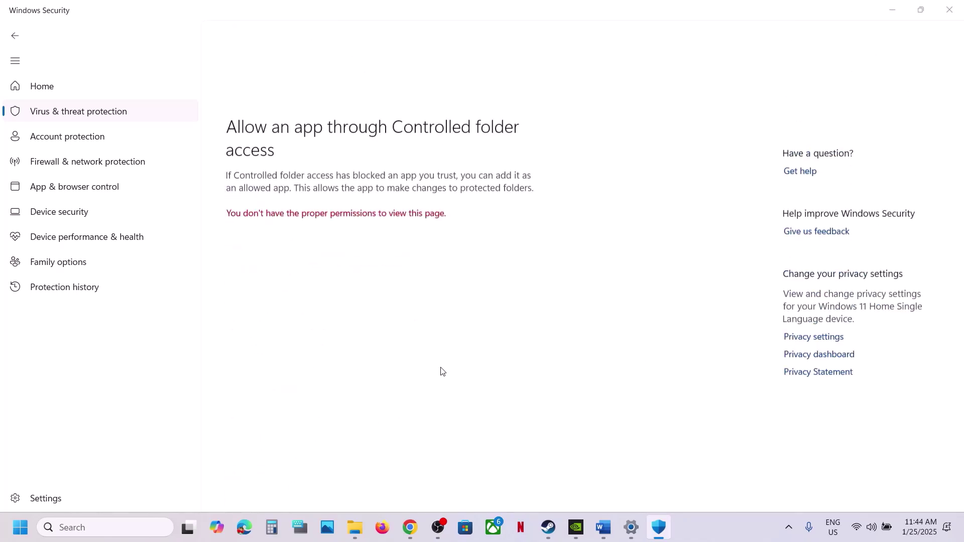
# - Add ff7rebirth from the FINAL FANTASY VII REBIRTH folder as an allowed app for Controlled folder access
pyautogui.scroll(-2, 359, 224)
pyautogui.click(314, 47)
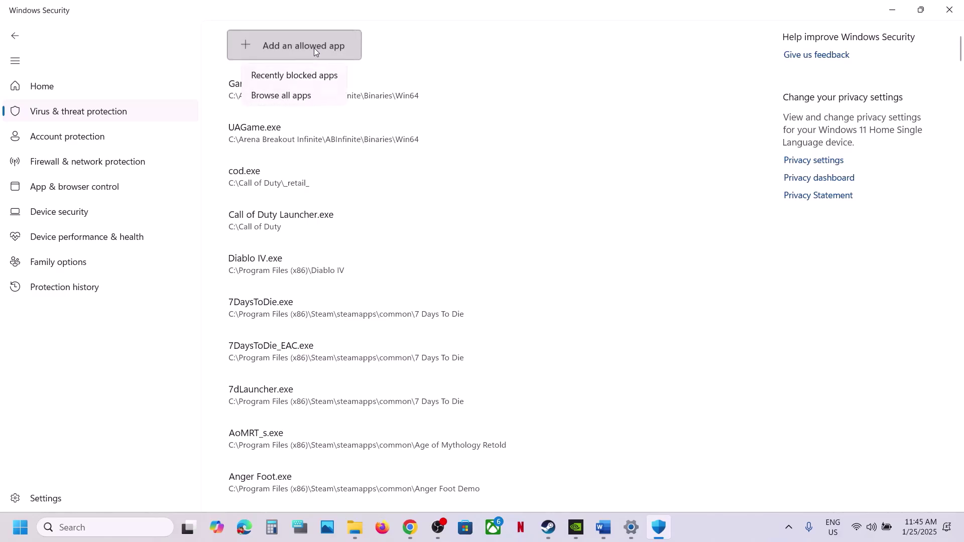
pyautogui.click(312, 94)
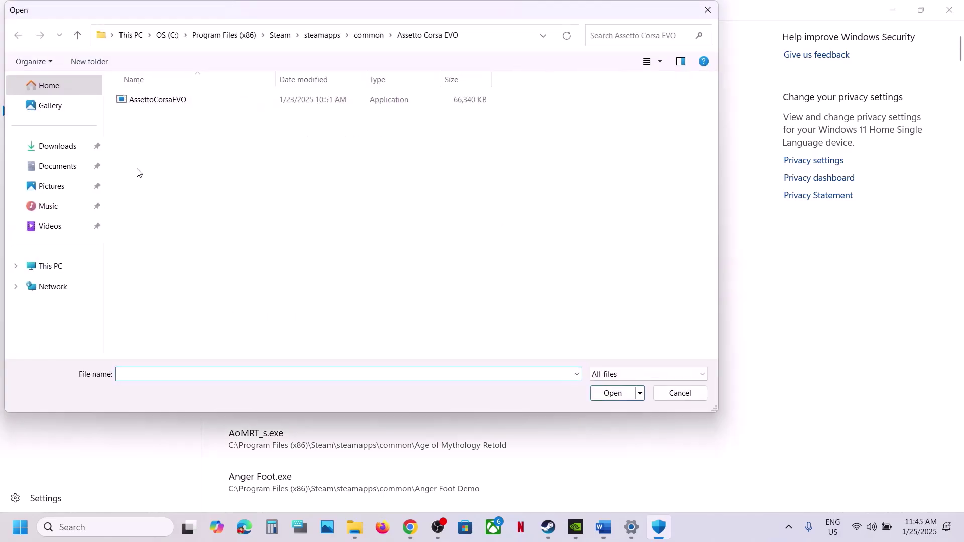
pyautogui.click(363, 36)
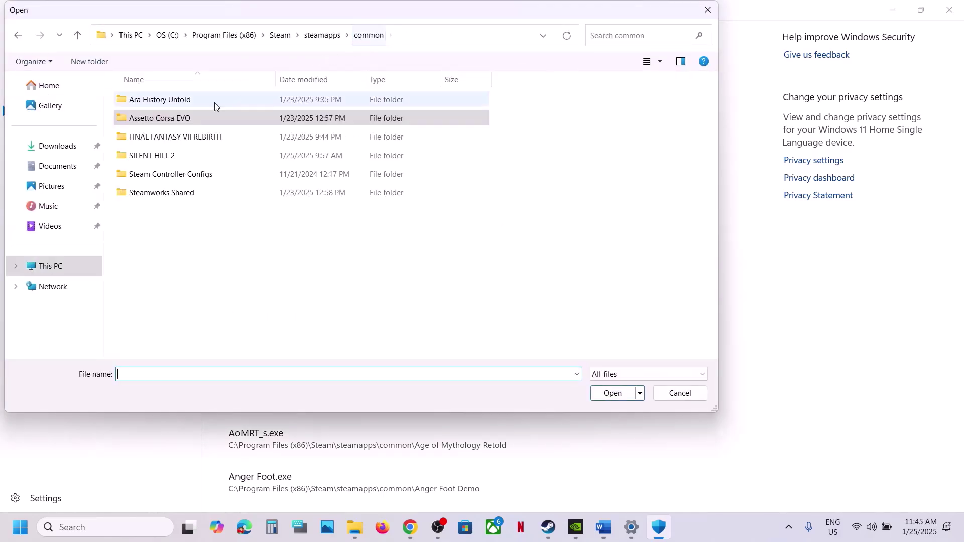
pyautogui.doubleClick(165, 137)
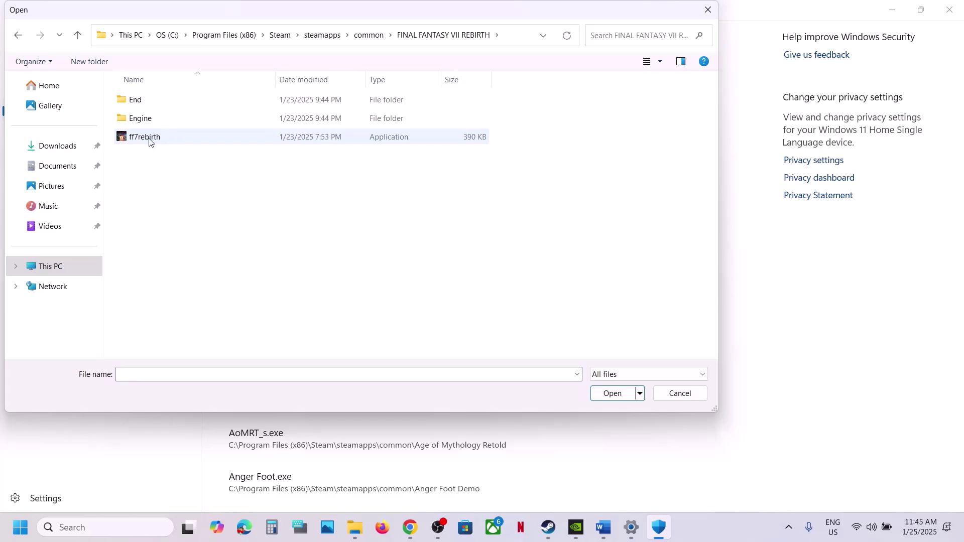
pyautogui.click(150, 142)
pyautogui.click(613, 393)
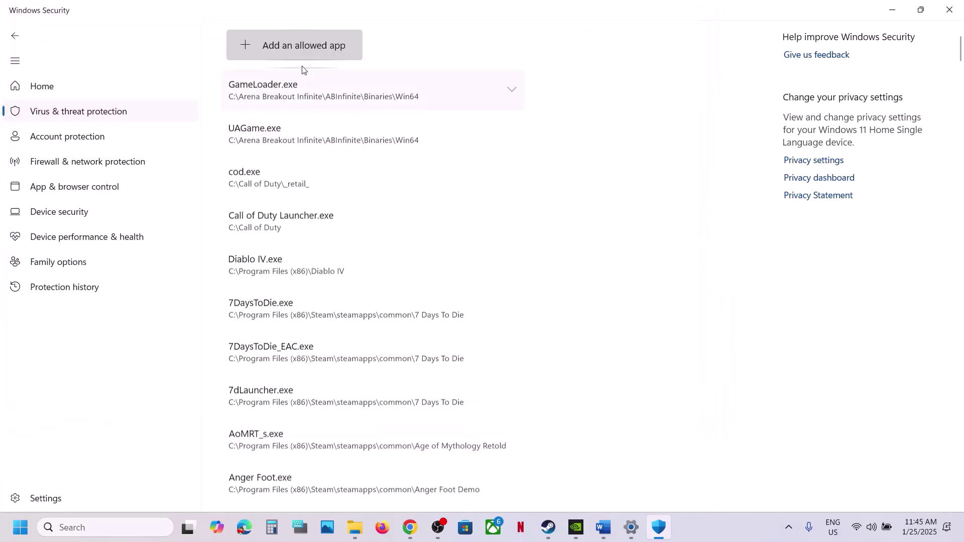
# - Add ff7rebirth_ from the game's End > Binaries > Win64 folder as another allowed app for Controlled folder access
pyautogui.click(294, 52)
pyautogui.click(300, 89)
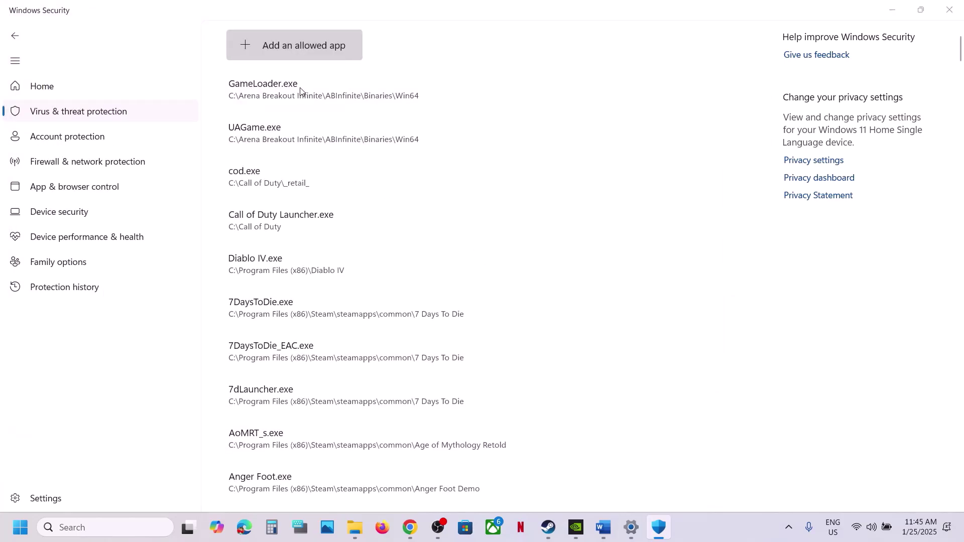
pyautogui.doubleClick(169, 103)
pyautogui.doubleClick(170, 103)
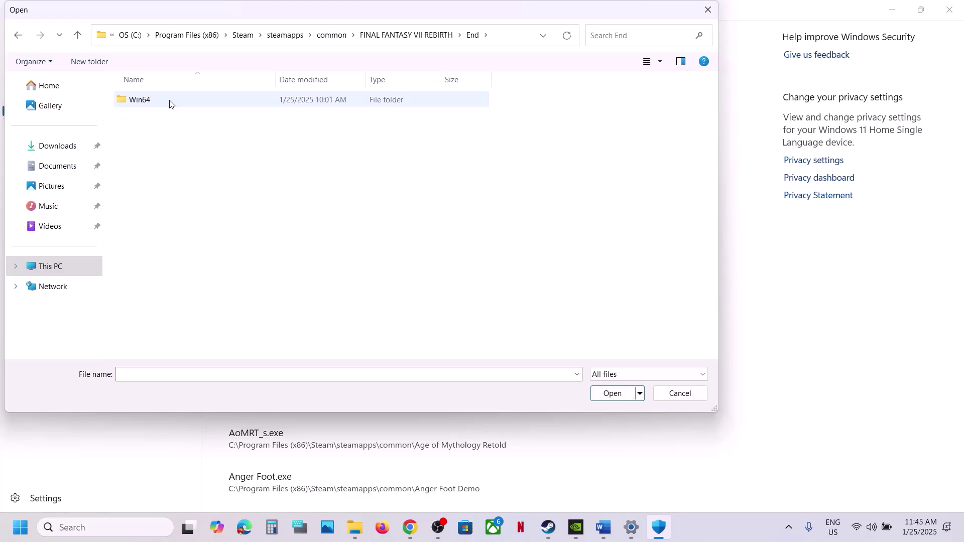
pyautogui.doubleClick(170, 103)
pyautogui.click(186, 122)
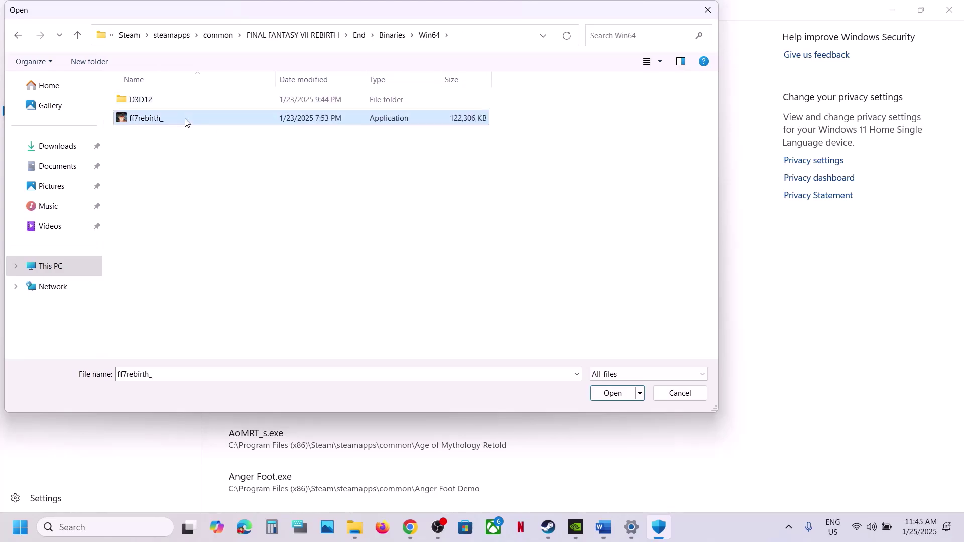
pyautogui.click(612, 393)
# - Search Windows for Control Panel and open it
pyautogui.click(159, 527)
pyautogui.write('ontrol')
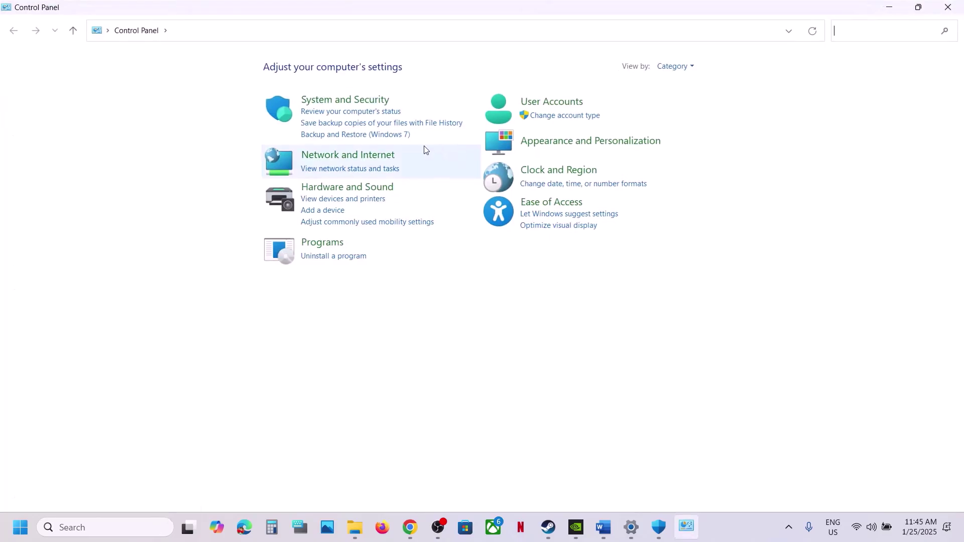
# - Go through System and Security to Windows Defender Firewall's allowed apps list and enable changes to it
pyautogui.click(345, 100)
pyautogui.click(268, 106)
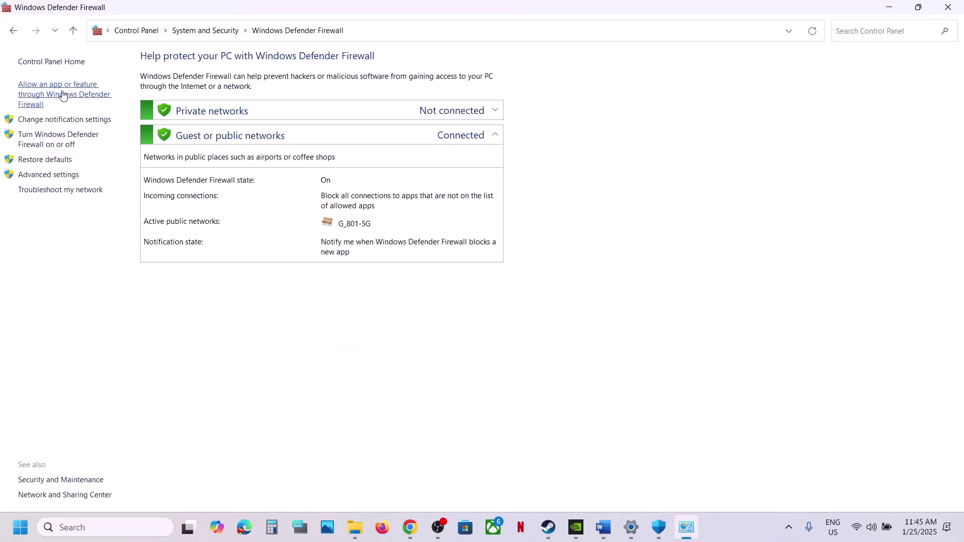
pyautogui.click(63, 95)
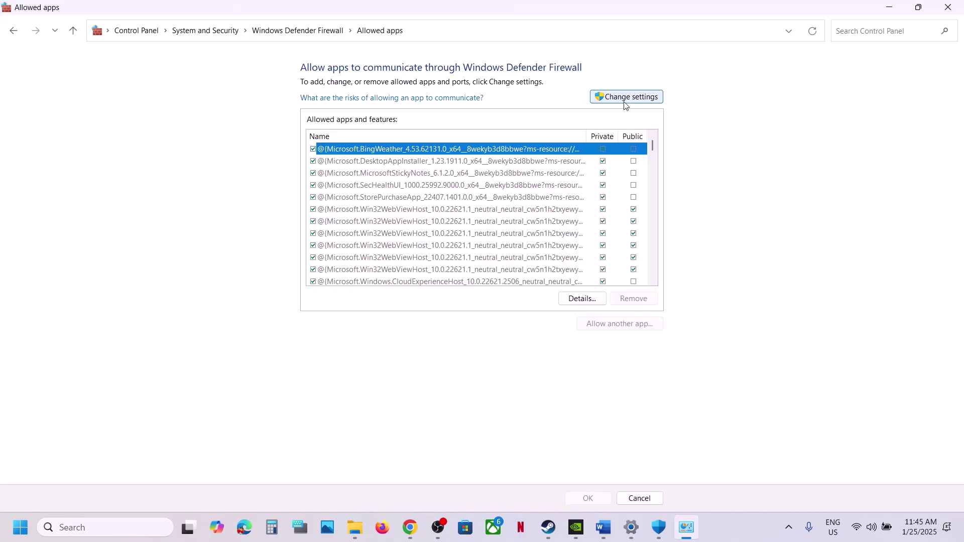
pyautogui.click(628, 102)
# - Try to add ff7rebirth from the FINAL FANTASY VII REBIRTH folder to the apps allowed through the firewall
pyautogui.click(621, 326)
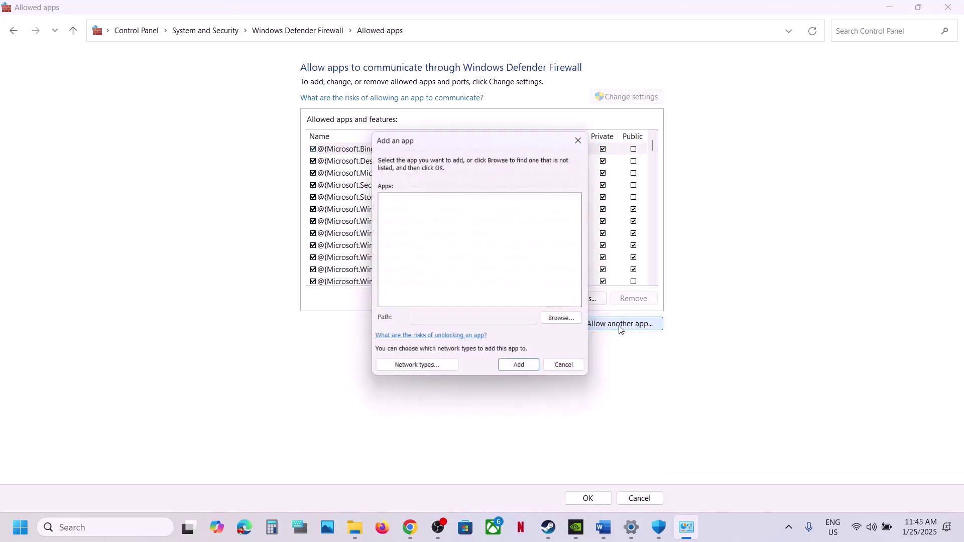
pyautogui.click(567, 321)
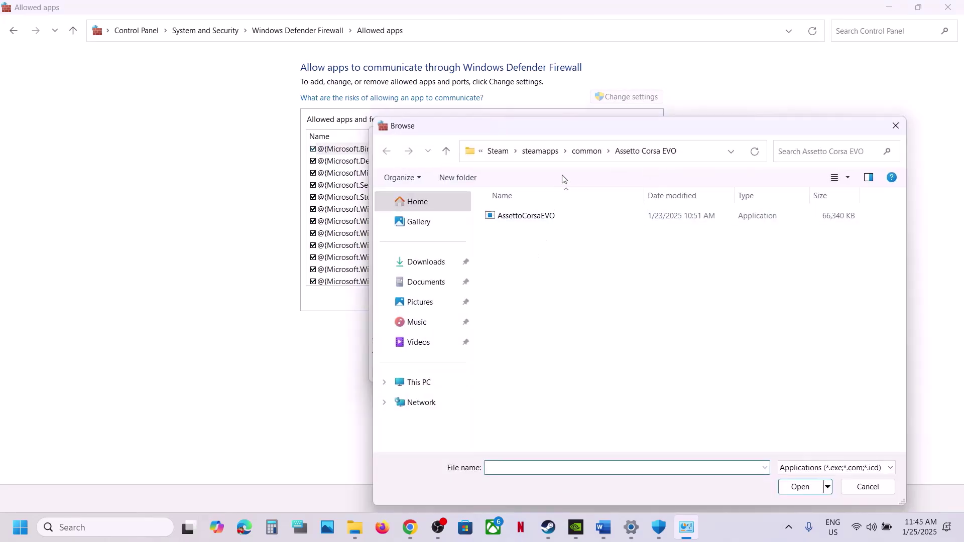
pyautogui.click(578, 151)
pyautogui.doubleClick(535, 253)
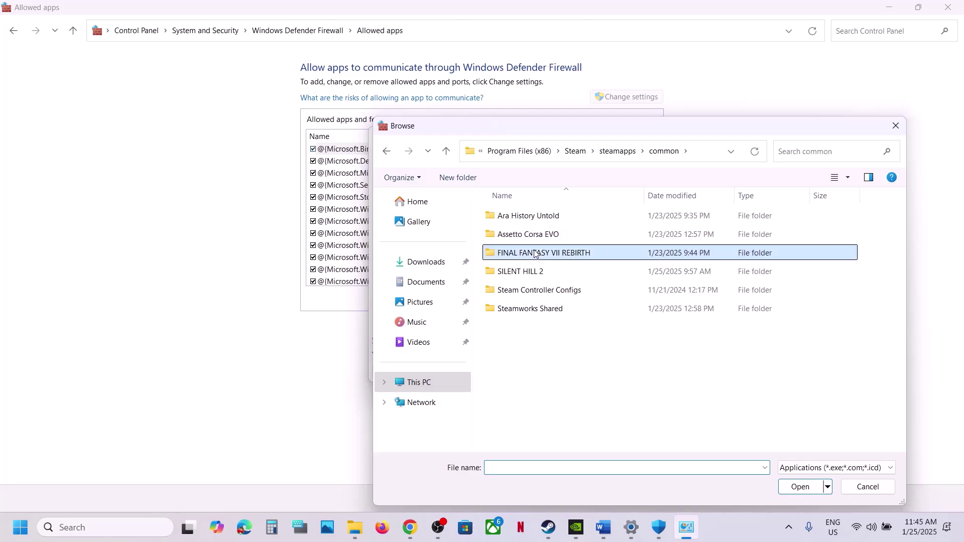
pyautogui.click(515, 254)
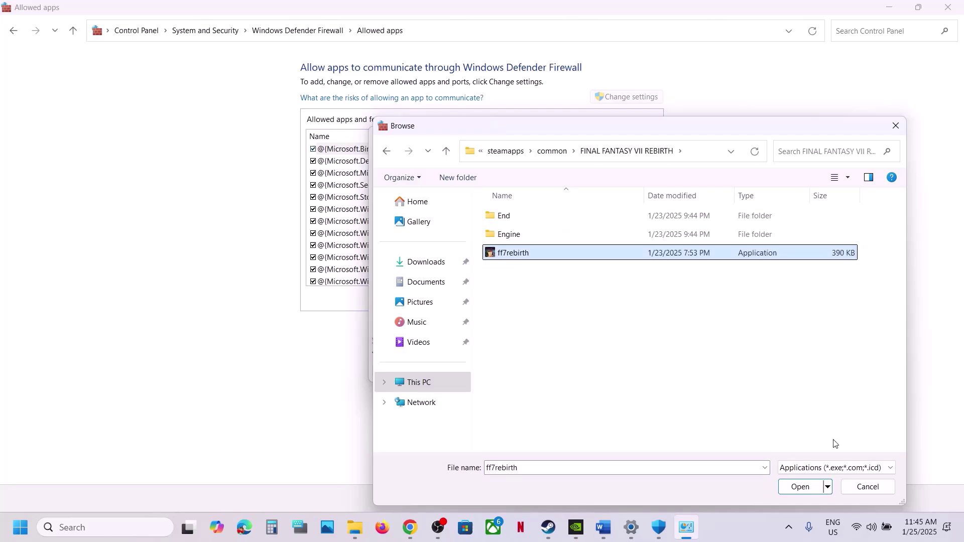
pyautogui.click(801, 487)
pyautogui.click(520, 374)
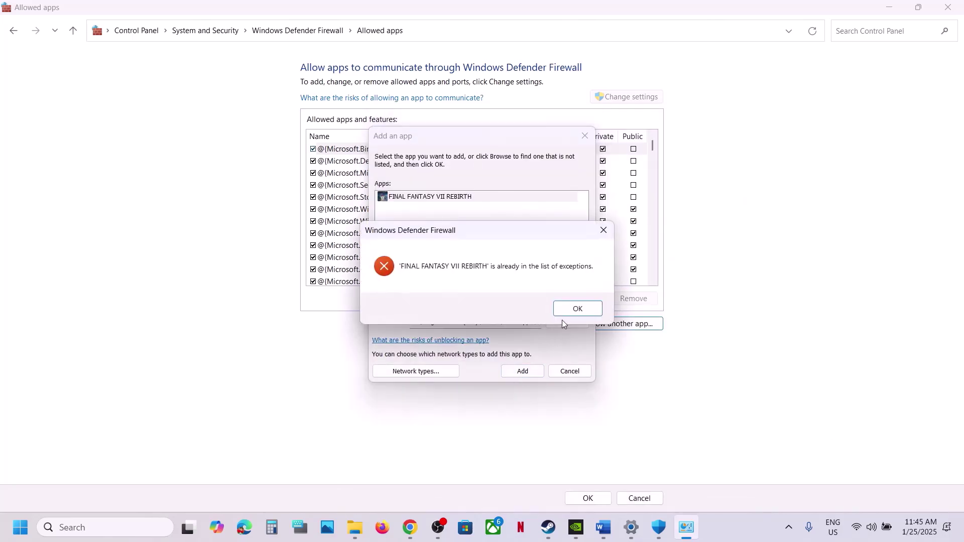
pyautogui.click(576, 308)
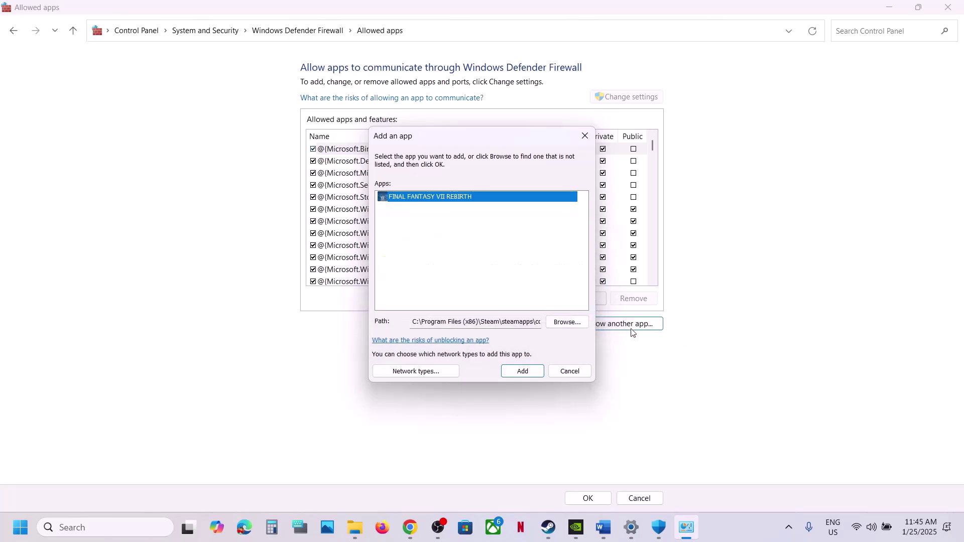
# - Add ff7rebirth_ from the game's End > Binaries > Win64 folder as an app allowed through the firewall
pyautogui.click(570, 322)
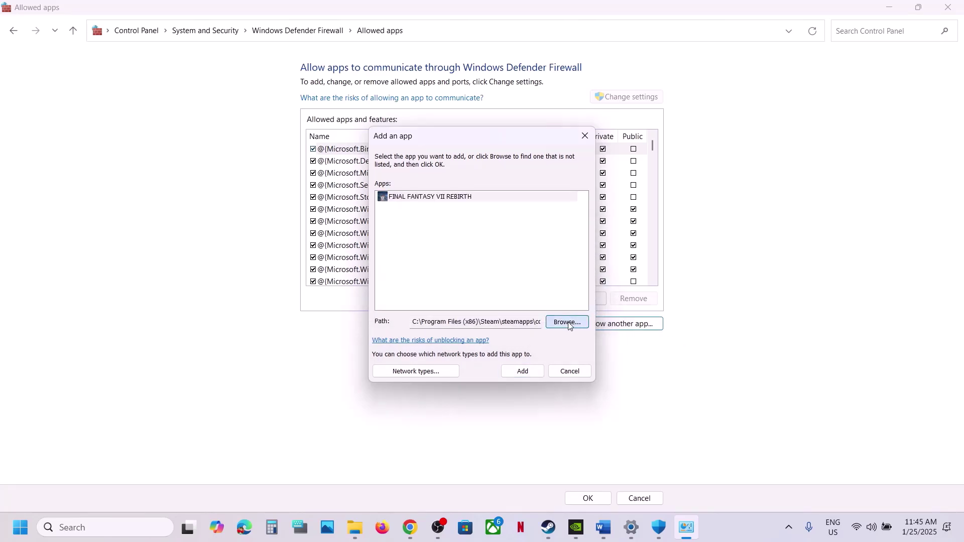
pyautogui.doubleClick(504, 216)
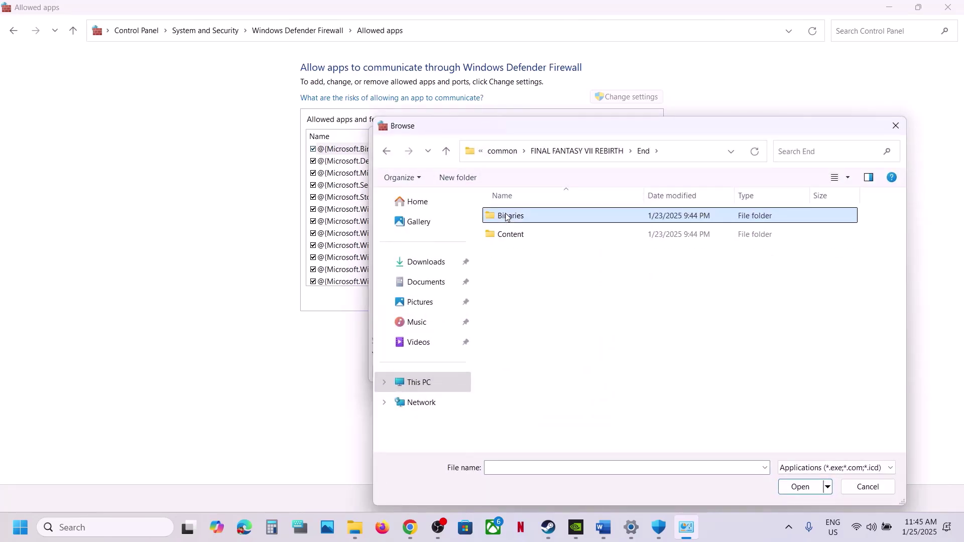
pyautogui.doubleClick(507, 216)
pyautogui.doubleClick(507, 215)
pyautogui.click(541, 236)
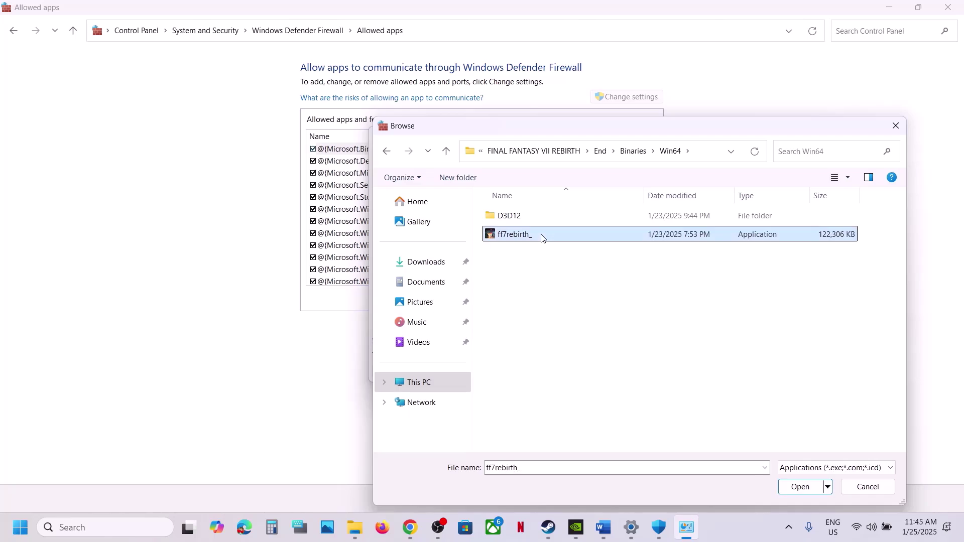
pyautogui.click(801, 488)
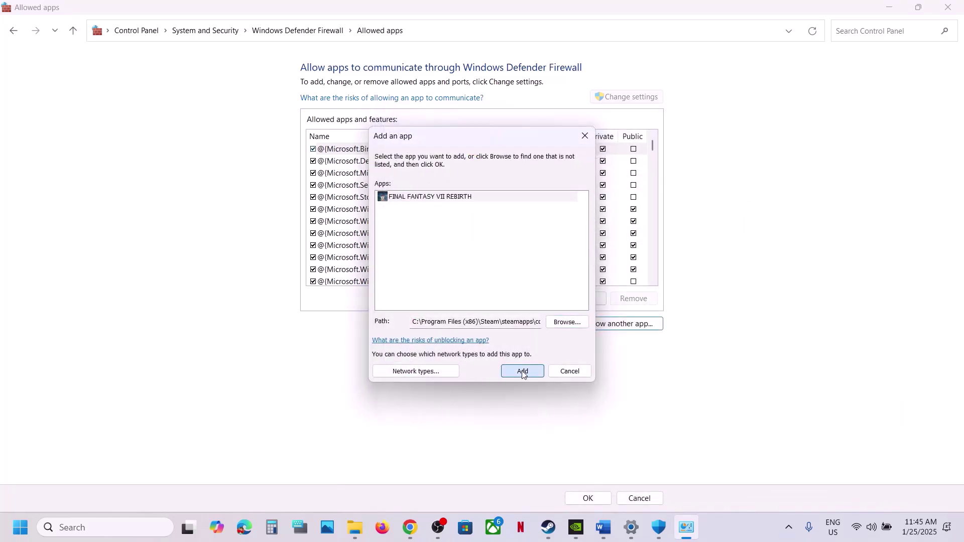
pyautogui.click(522, 371)
# - Select the FINAL FANTASY VII REBIRTH entry in the firewall list, then close the Allowed apps, Windows Security and Settings windows
pyautogui.click(372, 271)
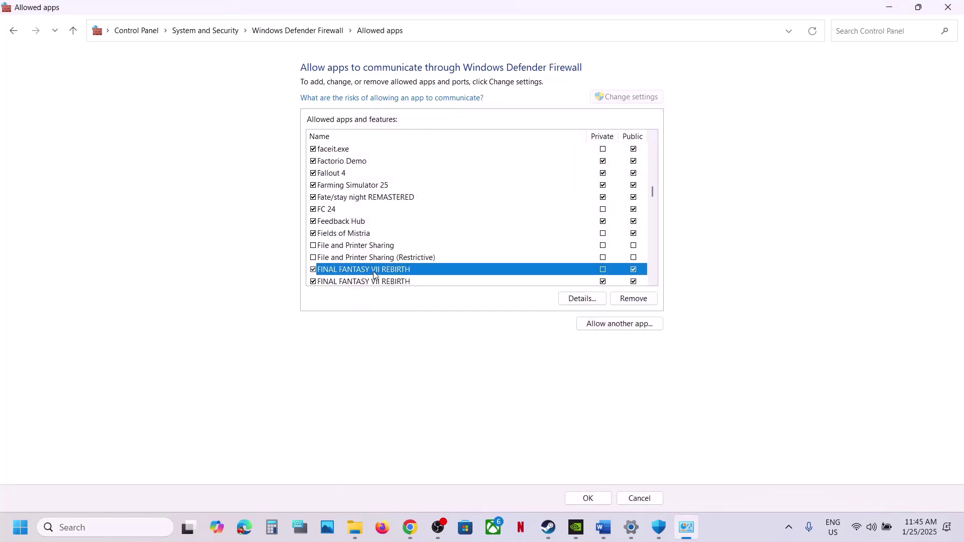
pyautogui.click(948, 8)
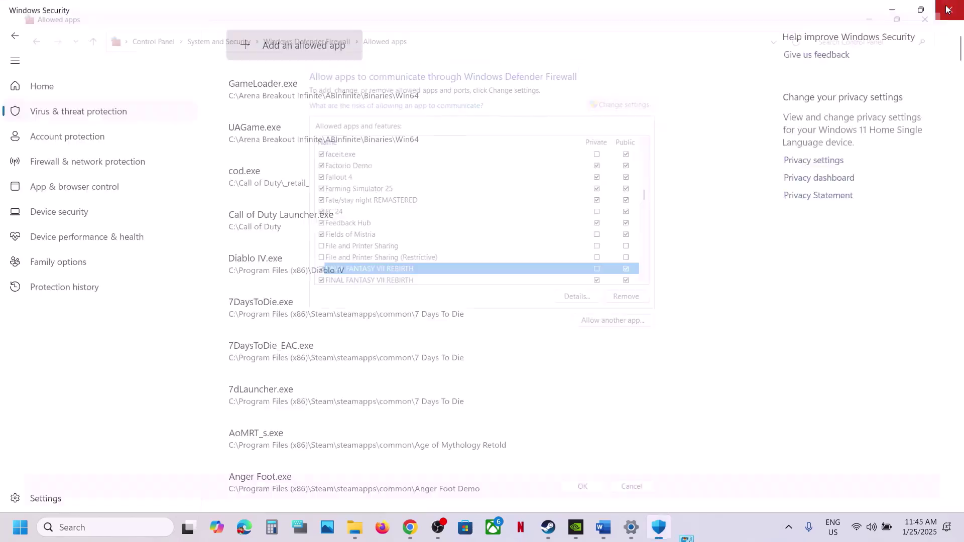
pyautogui.click(948, 8)
pyautogui.click(948, 9)
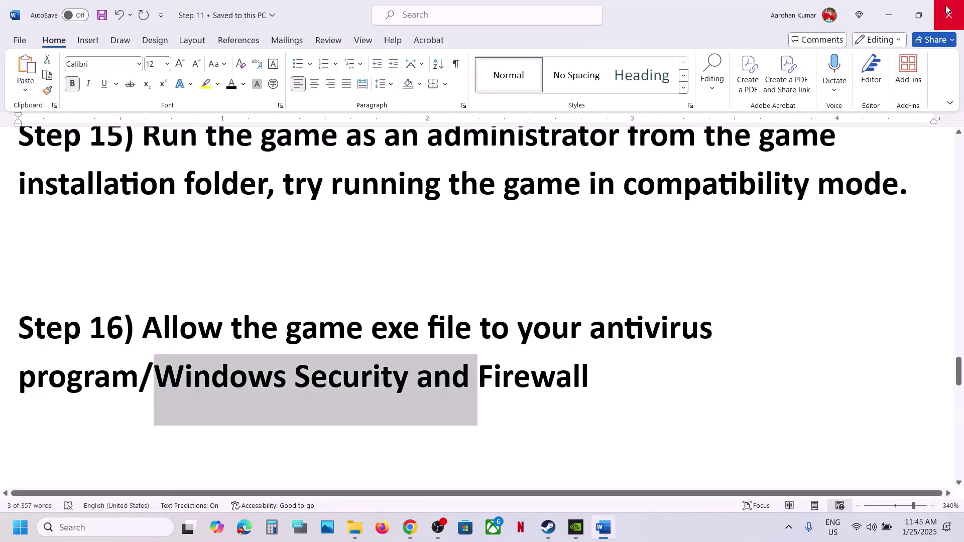
# - Read Step 17 of the troubleshooting document, highlighting its advice on USB adapters, controllers, monitors, third-party services and the Steam Overlay
pyautogui.scroll(-2, 508, 318)
pyautogui.scroll(-2, 508, 318)
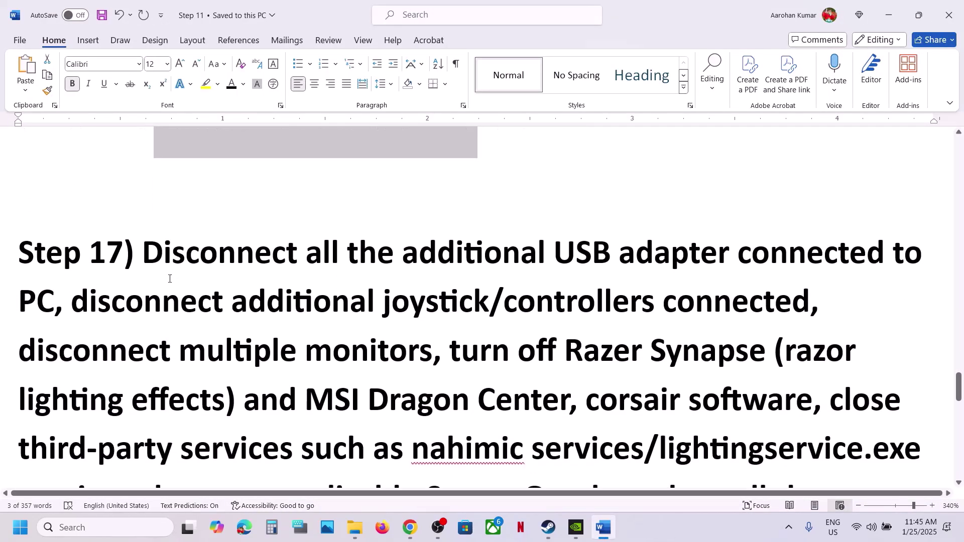
pyautogui.moveTo(144, 258); pyautogui.dragTo(526, 273)
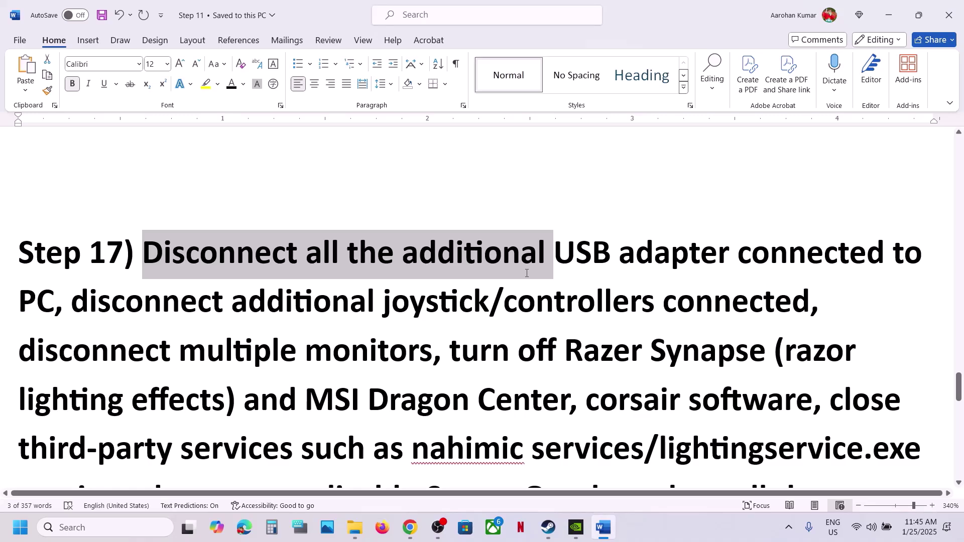
pyautogui.moveTo(527, 274); pyautogui.dragTo(728, 316)
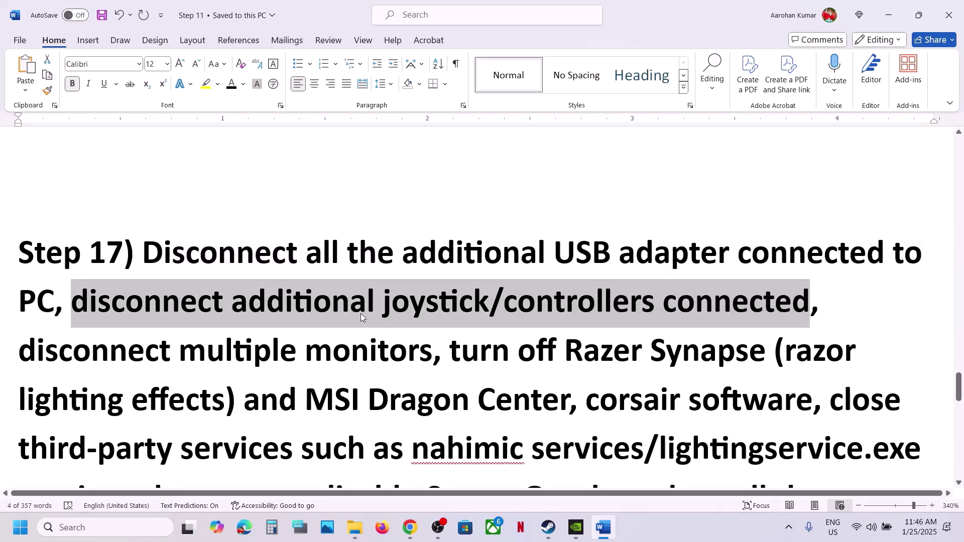
pyautogui.scroll(-2, 346, 311)
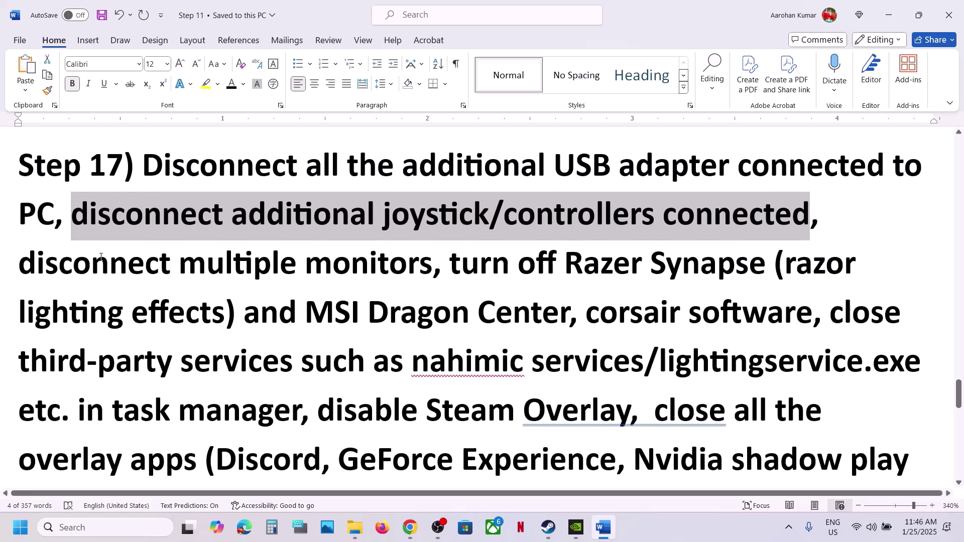
pyautogui.moveTo(35, 262); pyautogui.dragTo(301, 413)
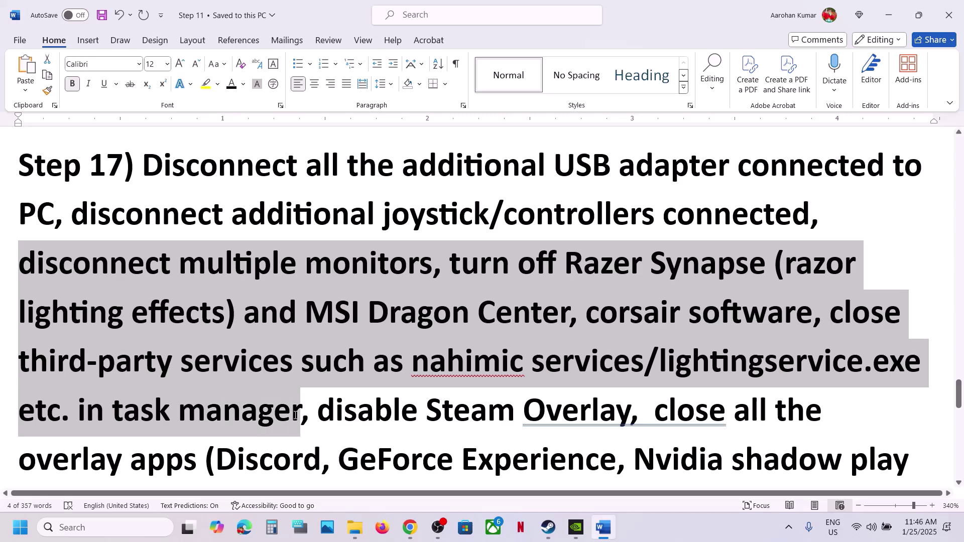
pyautogui.scroll(-2, 296, 415)
pyautogui.scroll(-2, 295, 415)
pyautogui.moveTo(319, 246); pyautogui.dragTo(630, 249)
# - Switch to Steam and disable the Steam Overlay while in-game in FINAL FANTASY VII REBIRTH's properties
pyautogui.click(548, 527)
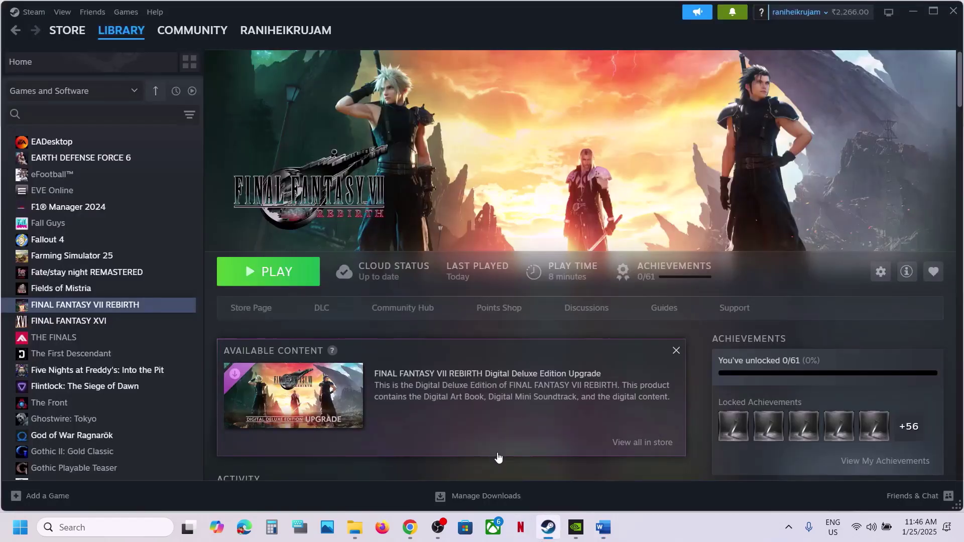
pyautogui.rightClick(129, 299)
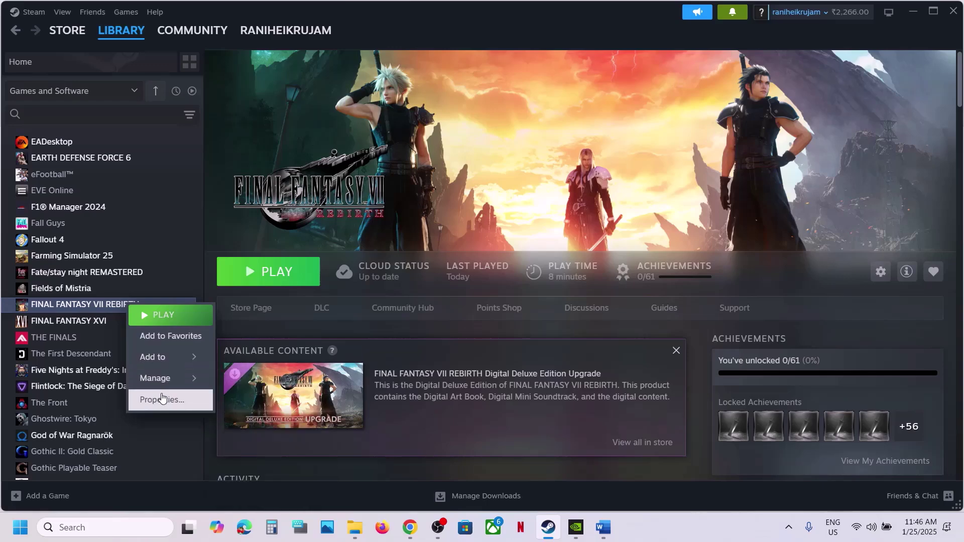
pyautogui.click(162, 398)
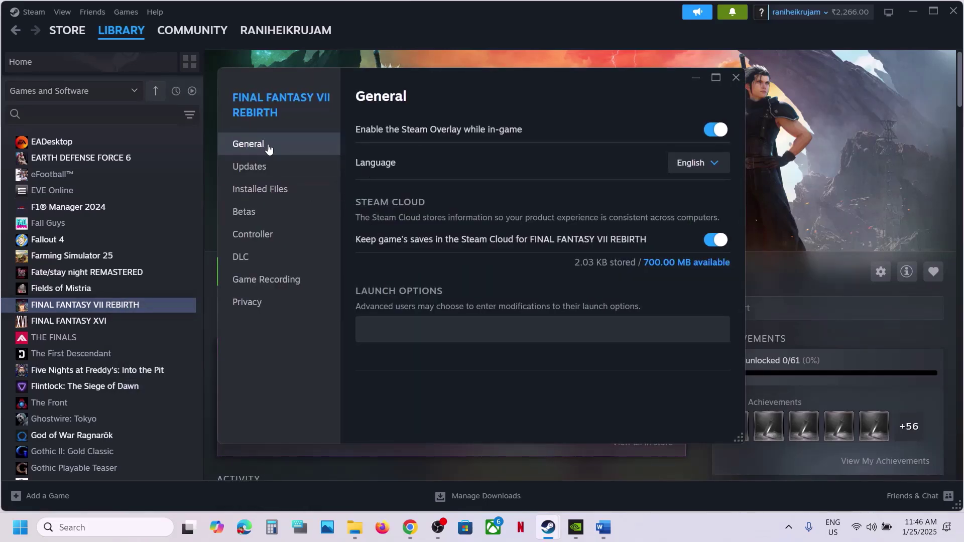
pyautogui.click(710, 131)
pyautogui.click(735, 77)
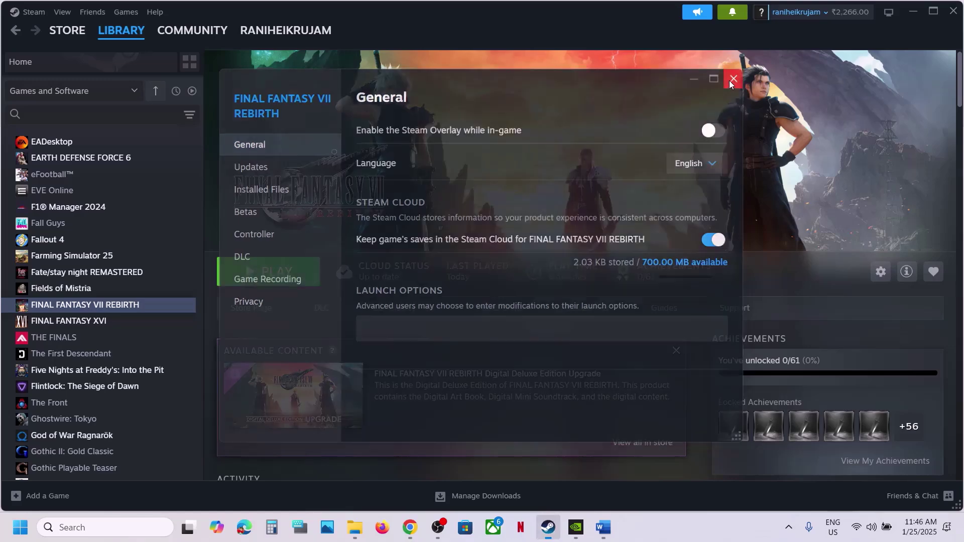
# - Return to the Word document, read Step 17's advice on overlay apps and undervolting, and highlight Step 18's heading about increasing virtual memory
pyautogui.click(601, 528)
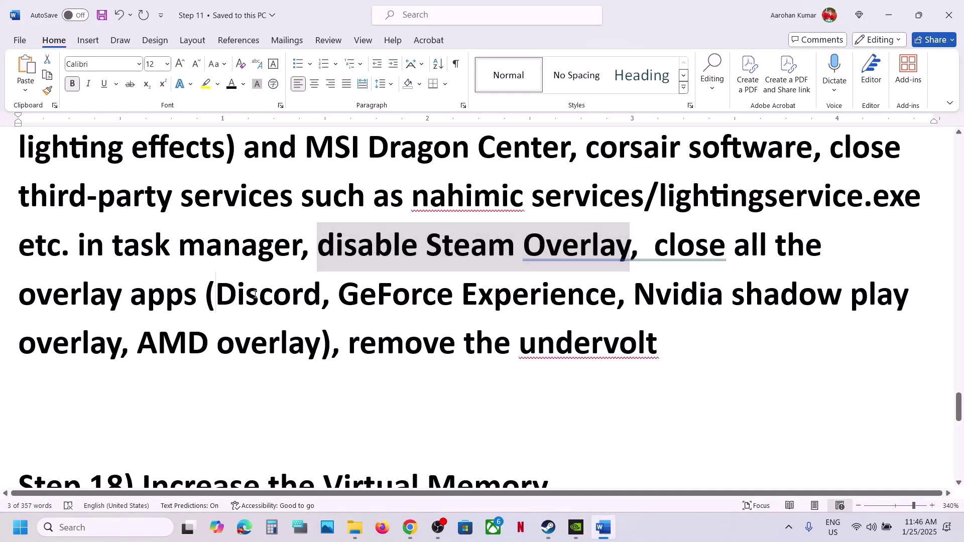
pyautogui.moveTo(215, 290); pyautogui.dragTo(320, 297)
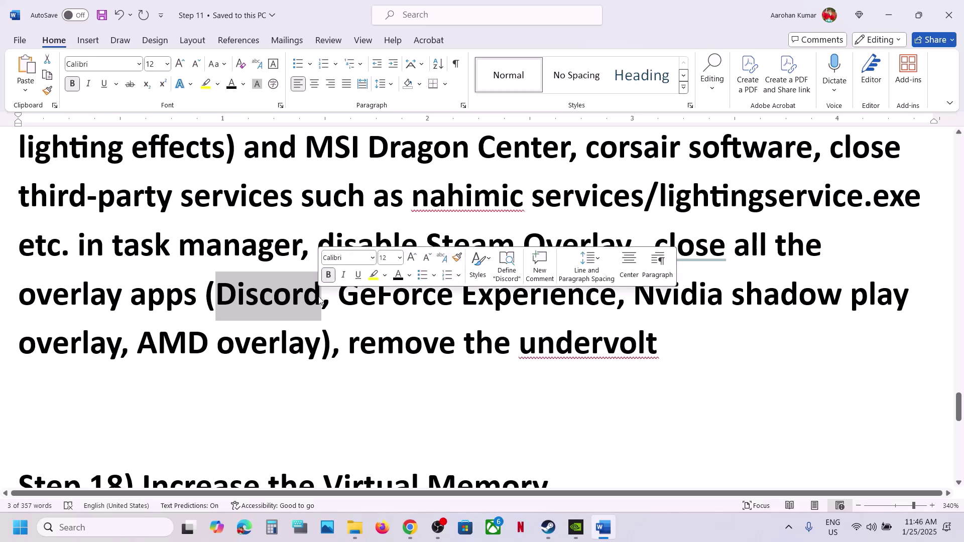
pyautogui.moveTo(339, 296); pyautogui.dragTo(600, 302)
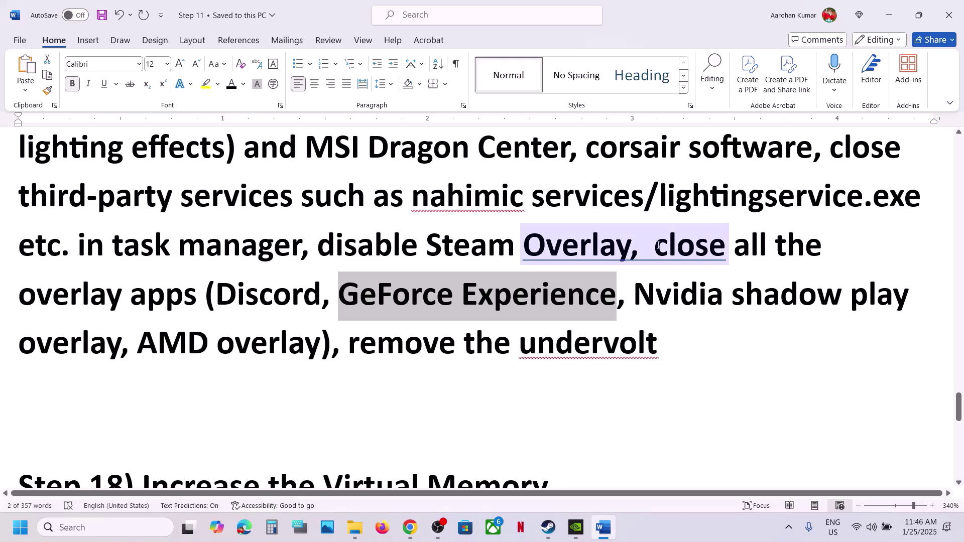
pyautogui.moveTo(655, 245); pyautogui.dragTo(587, 357)
pyautogui.click(587, 358)
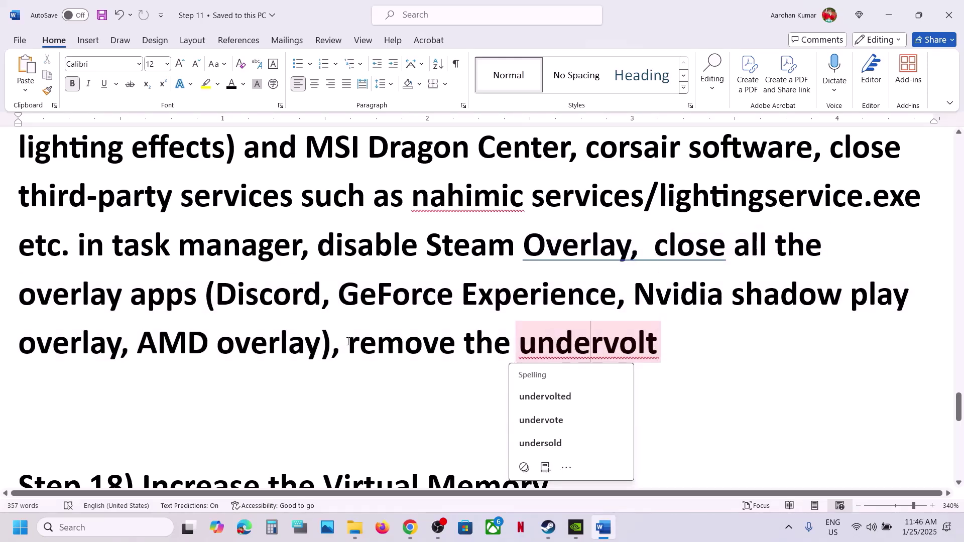
pyautogui.moveTo(349, 343); pyautogui.dragTo(712, 340)
pyautogui.click(267, 346)
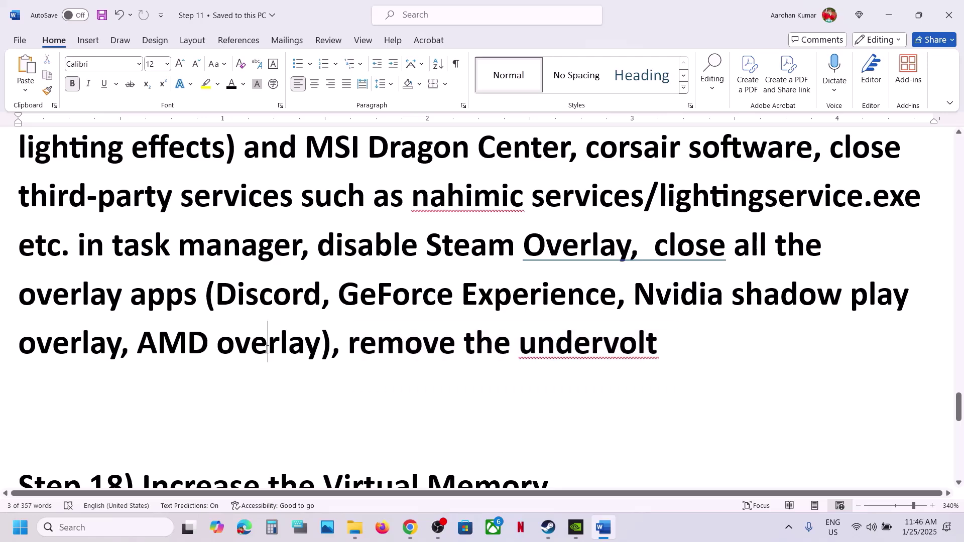
pyautogui.scroll(-3, 267, 350)
pyautogui.moveTo(146, 347); pyautogui.dragTo(552, 352)
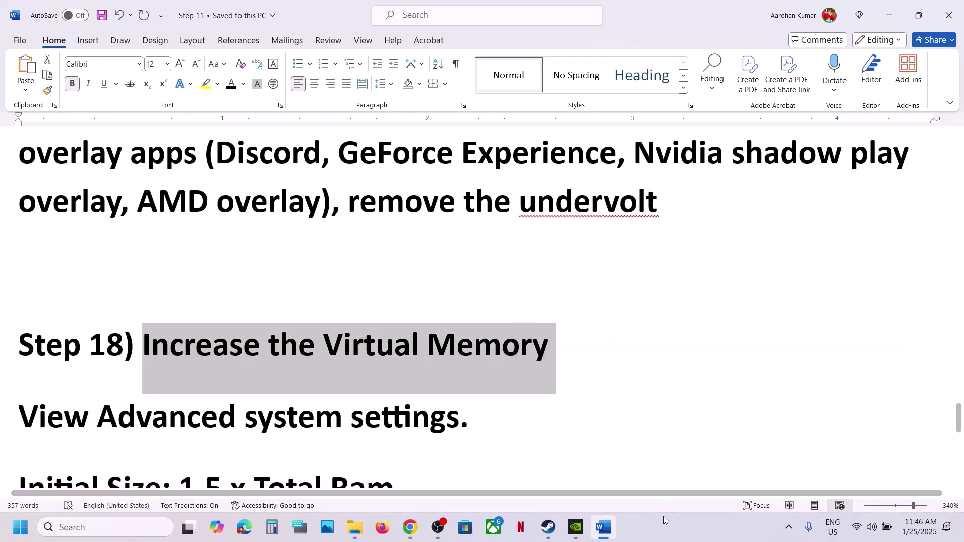
pyautogui.click(664, 535)
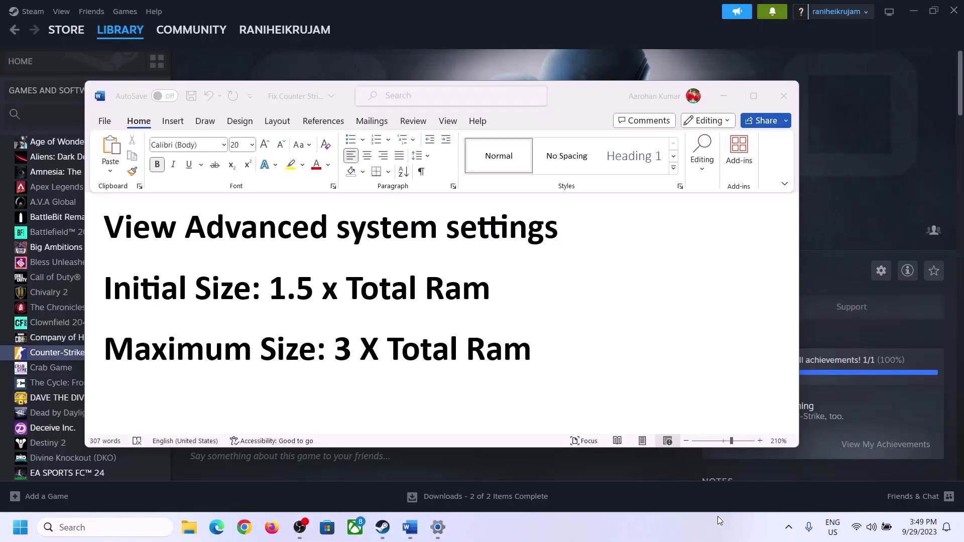
# - Copy "View Advanced system settings" from the document, search Windows for it and open the matching Control Panel item
pyautogui.click(135, 233)
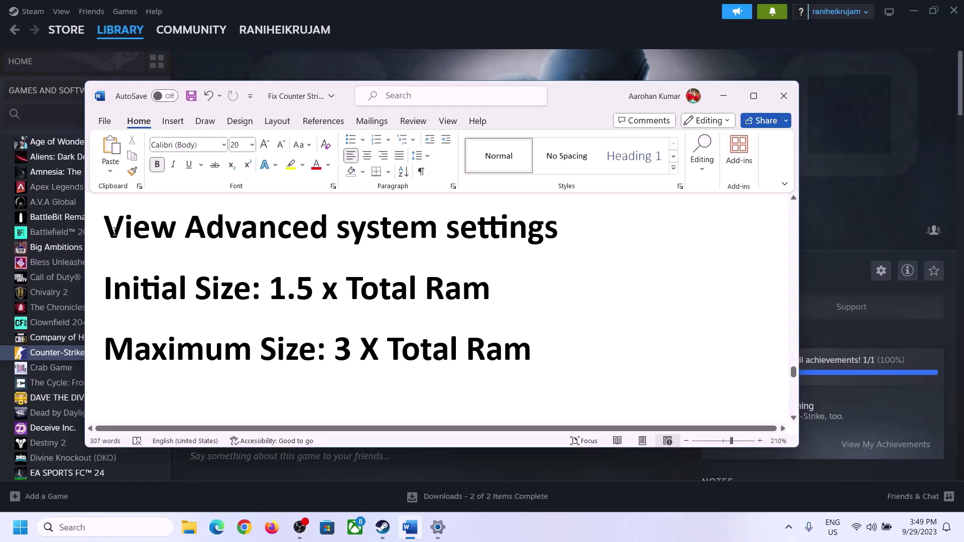
pyautogui.moveTo(113, 232); pyautogui.dragTo(521, 250)
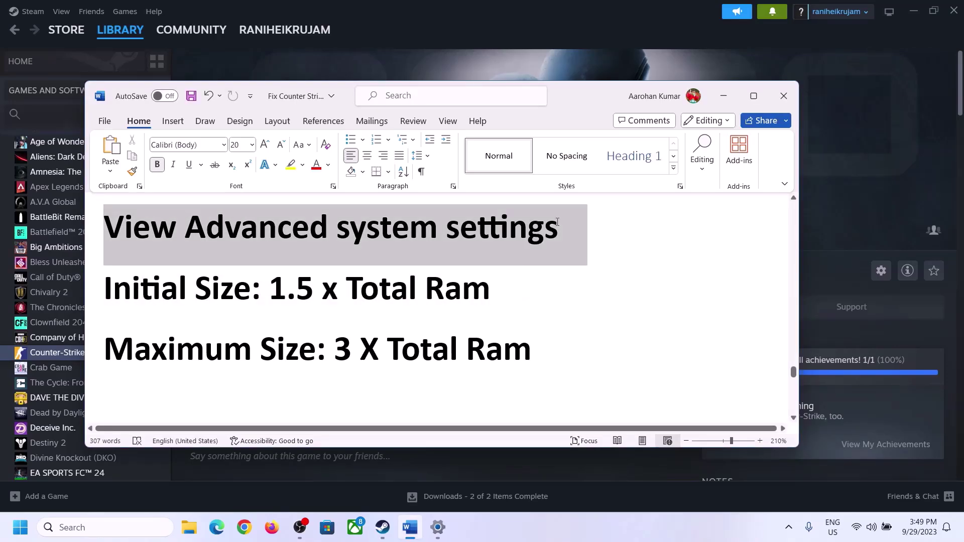
pyautogui.hotkey('ctrl', 'c')
pyautogui.click(100, 526)
pyautogui.hotkey('ctrl', 'v')
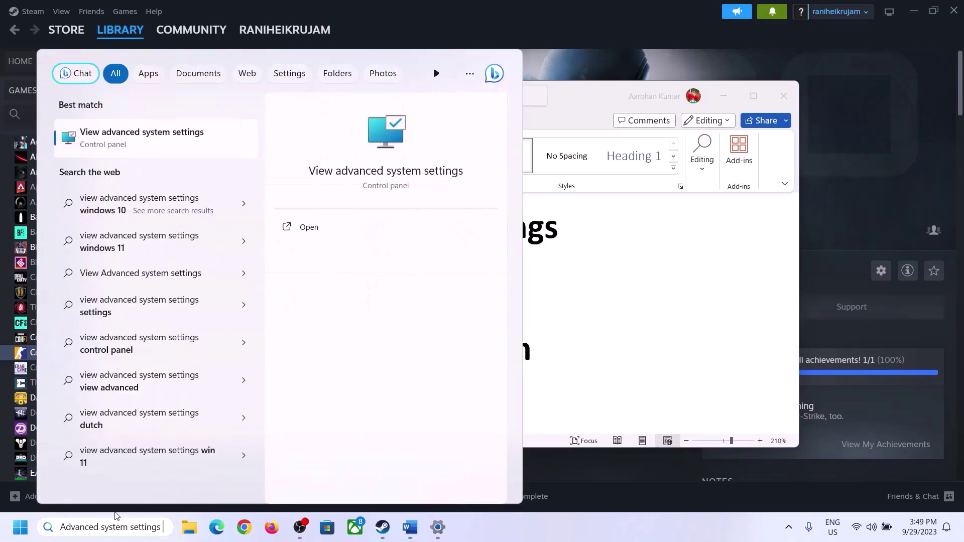
pyautogui.click(135, 146)
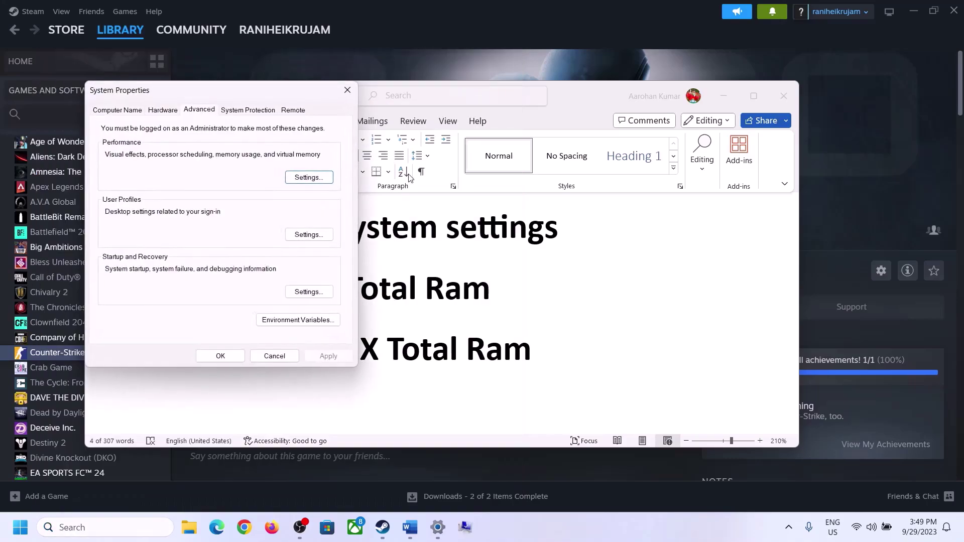
# - In the Virtual Memory settings under Performance Options, turn off automatic paging file management and choose a custom size for drive C
pyautogui.moveTo(201, 97); pyautogui.dragTo(431, 172)
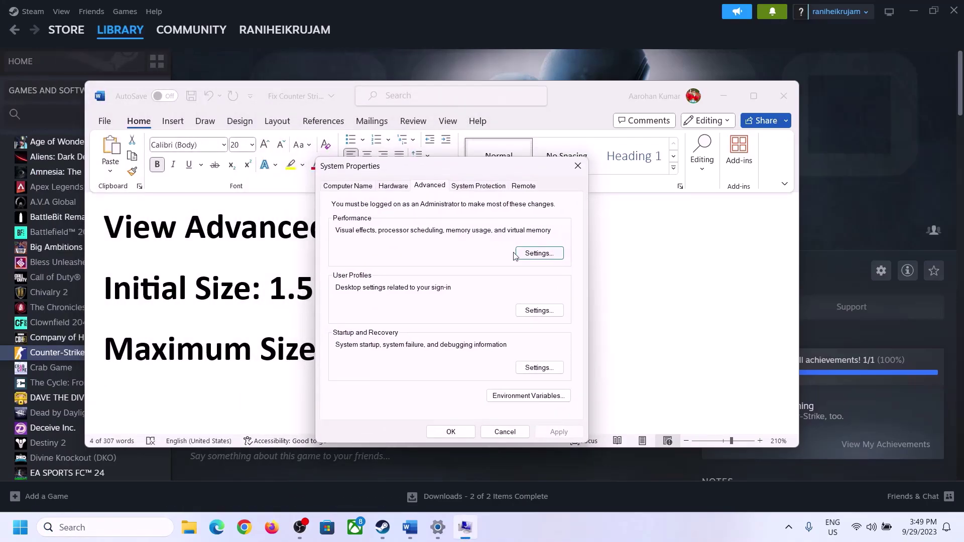
pyautogui.click(540, 255)
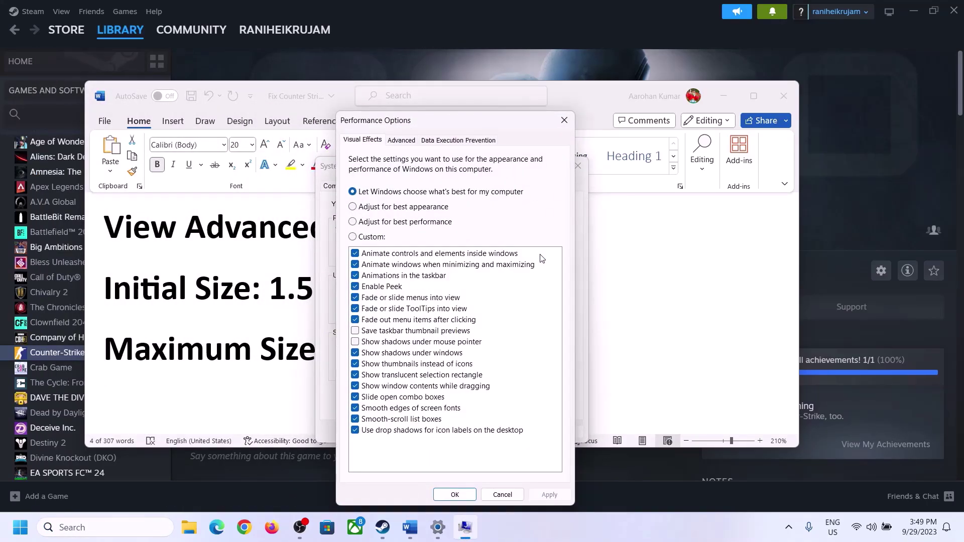
pyautogui.click(402, 141)
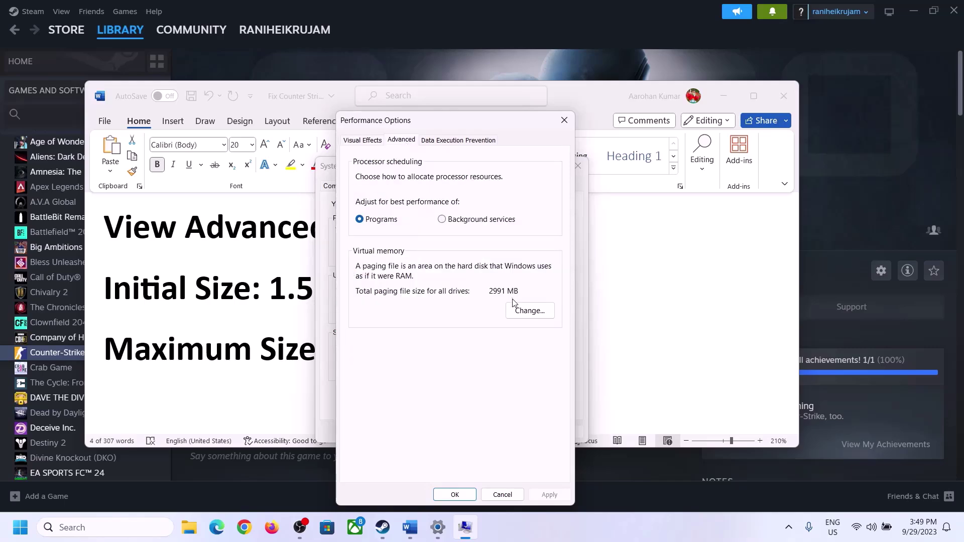
pyautogui.click(533, 309)
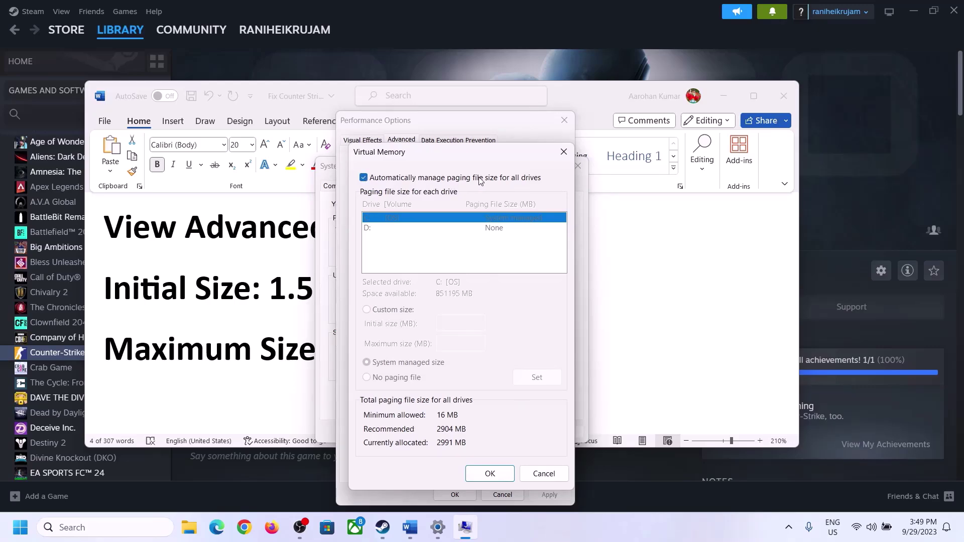
pyautogui.click(364, 178)
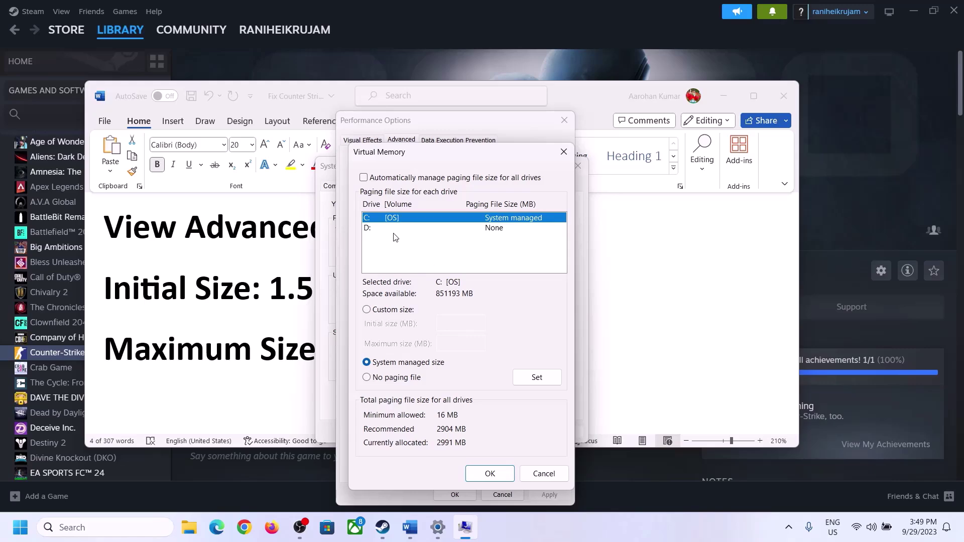
pyautogui.click(367, 310)
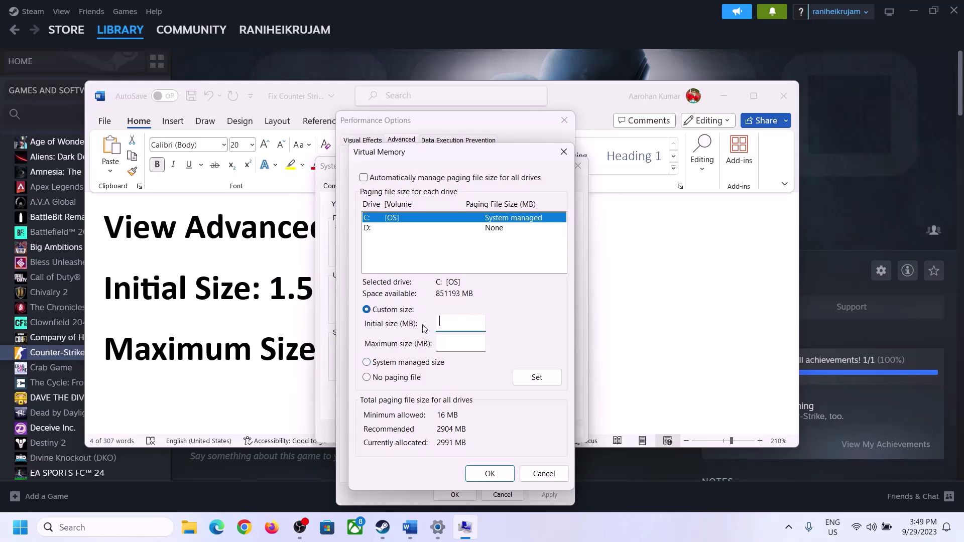
# - Highlight the document's "1.5 x Total Ram" formula for the initial size, and look up the installed RAM in the Windows system information
pyautogui.click(283, 297)
pyautogui.moveTo(277, 289); pyautogui.dragTo(447, 300)
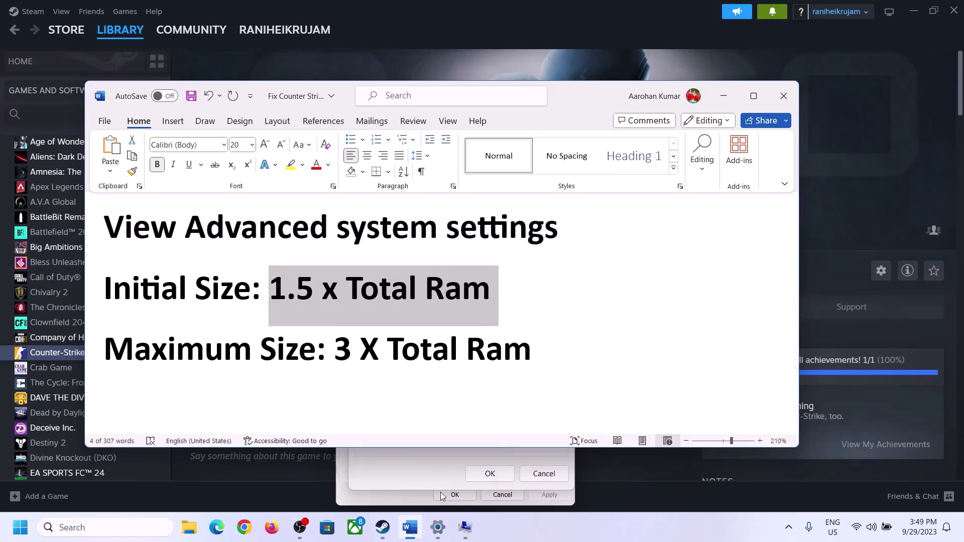
pyautogui.click(439, 528)
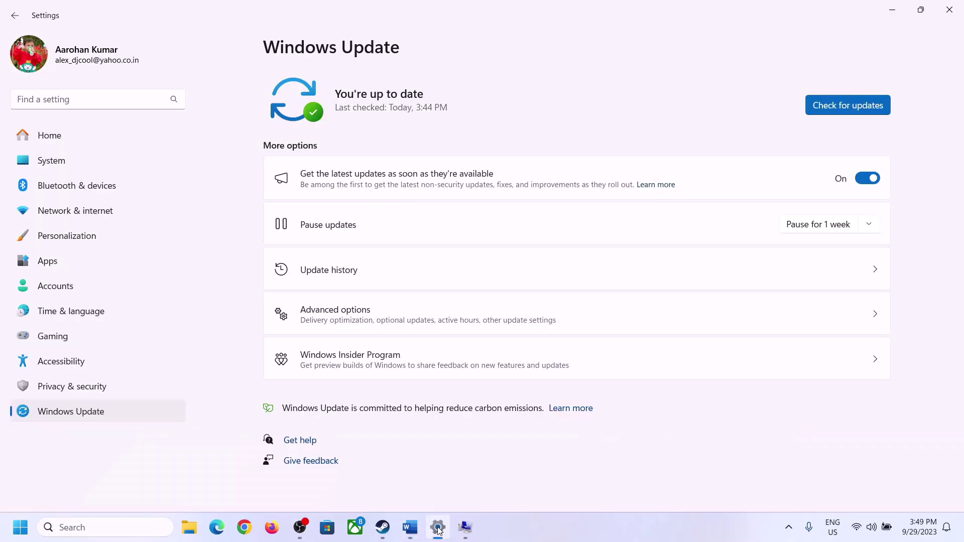
pyautogui.click(45, 161)
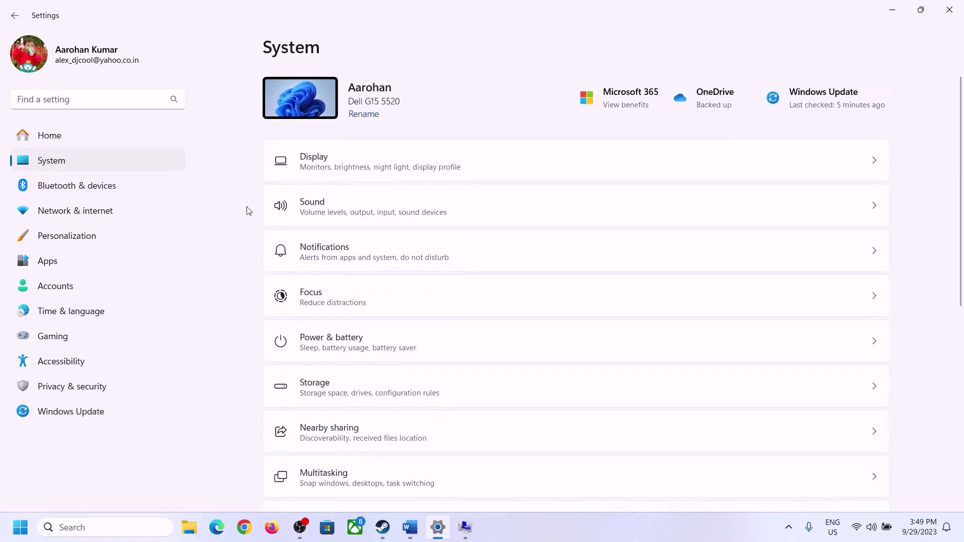
pyautogui.scroll(-8, 353, 398)
pyautogui.click(316, 472)
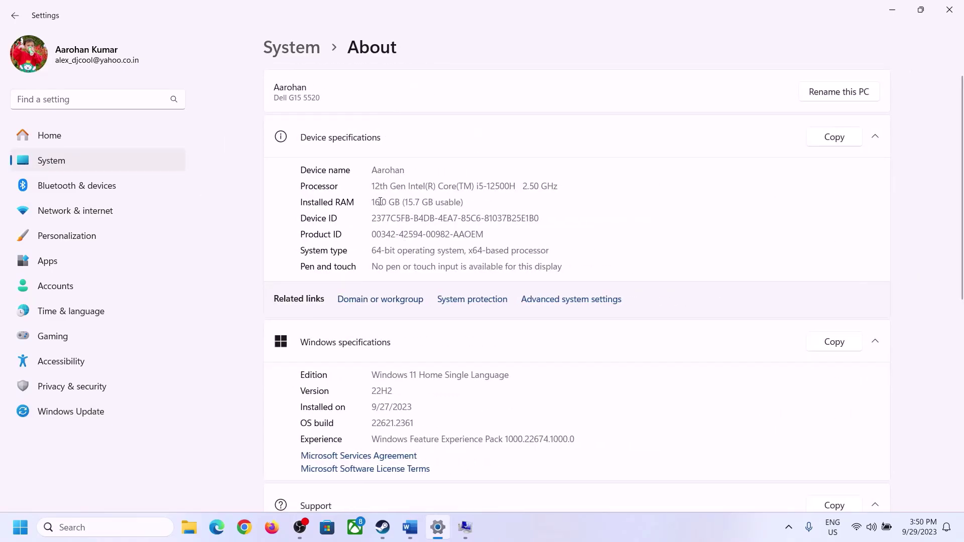
pyautogui.moveTo(380, 202); pyautogui.dragTo(367, 202)
pyautogui.click(388, 203)
pyautogui.moveTo(380, 202); pyautogui.dragTo(370, 202)
# - Launch Calculator with the Run command "calc", place it beside the Virtual Memory dialog, and recheck the initial size formula in the Word document
pyautogui.click(461, 529)
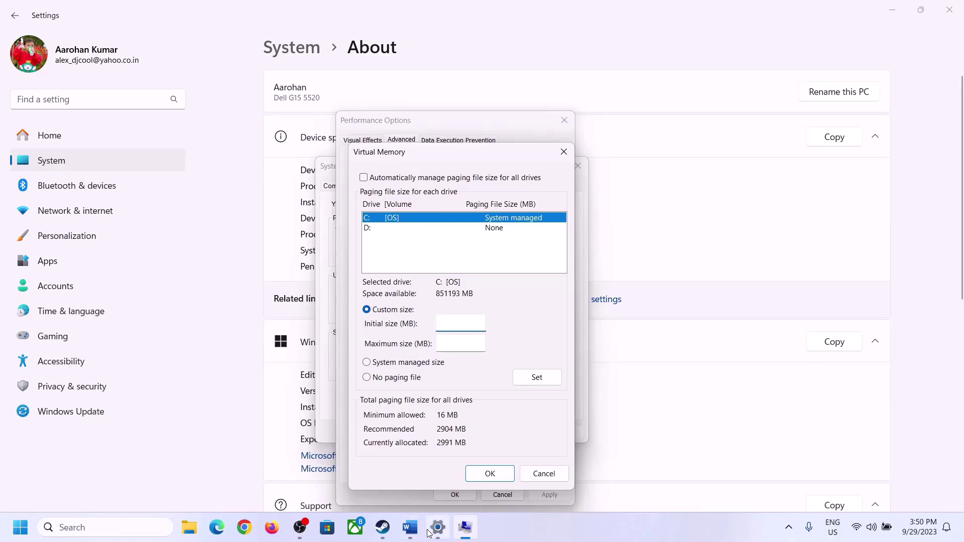
pyautogui.moveTo(438, 528)
pyautogui.moveTo(435, 465)
pyautogui.press('super+r')
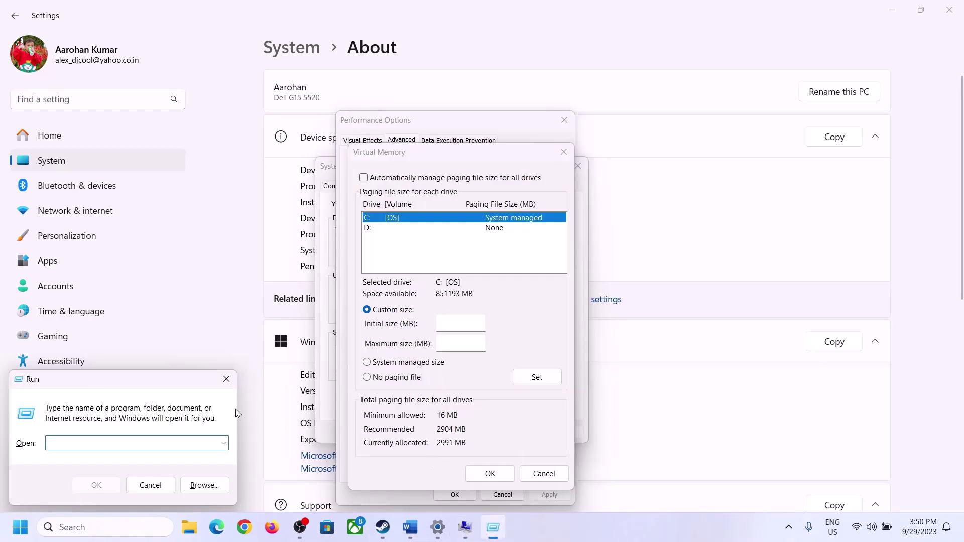
pyautogui.write('calc')
pyautogui.click(95, 486)
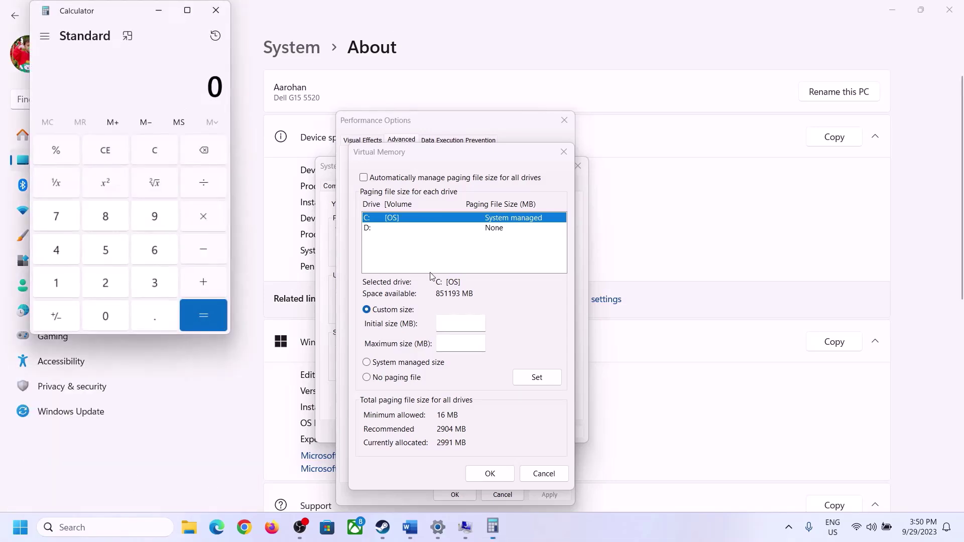
pyautogui.moveTo(121, 24); pyautogui.dragTo(702, 160)
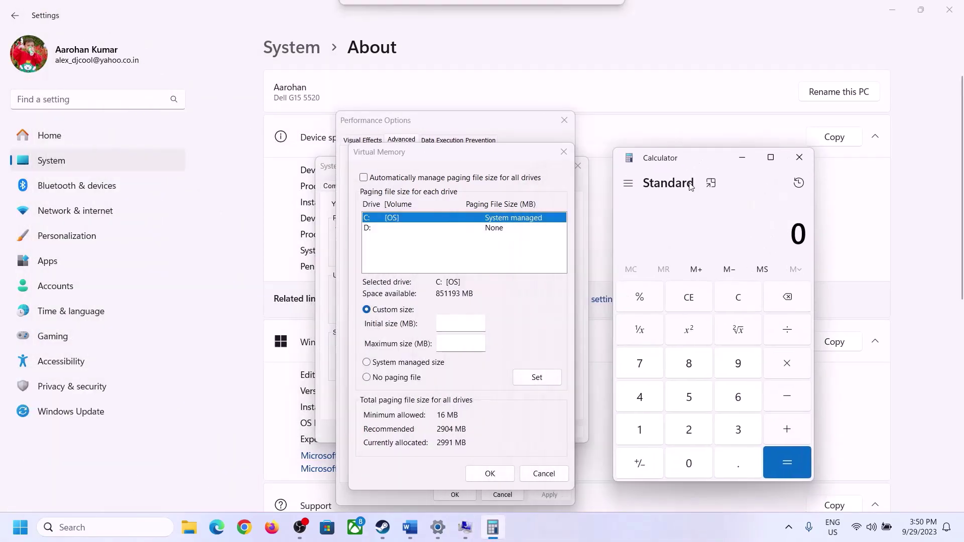
pyautogui.click(410, 527)
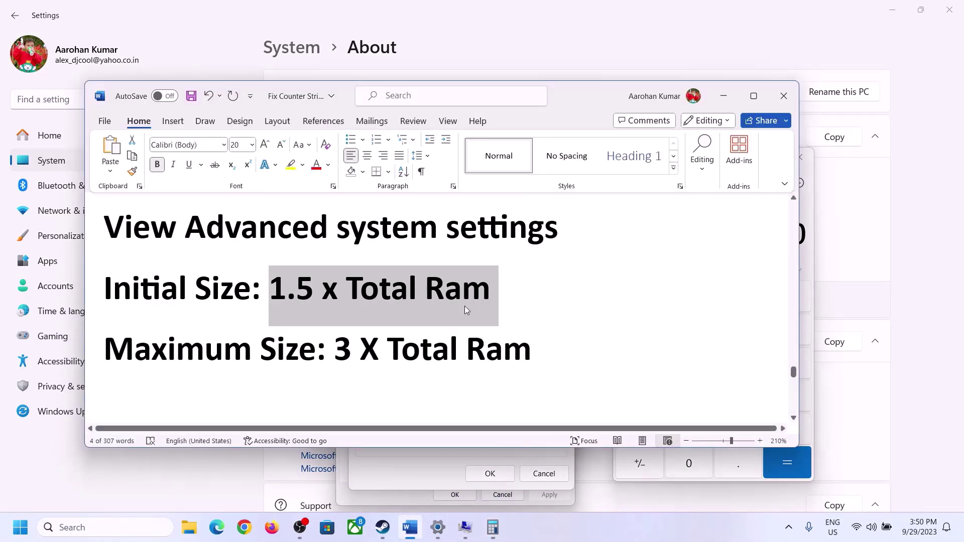
pyautogui.click(492, 527)
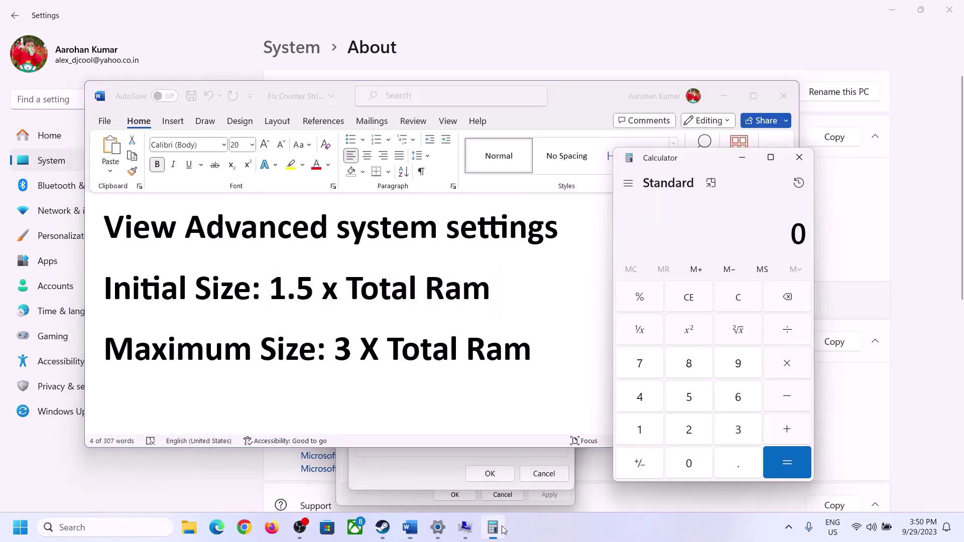
pyautogui.click(642, 433)
pyautogui.click(734, 405)
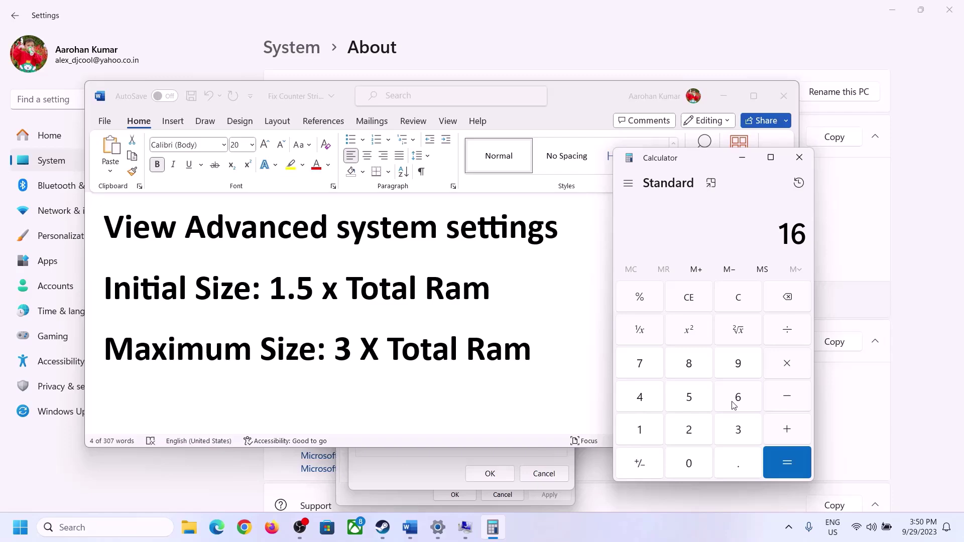
pyautogui.click(740, 307)
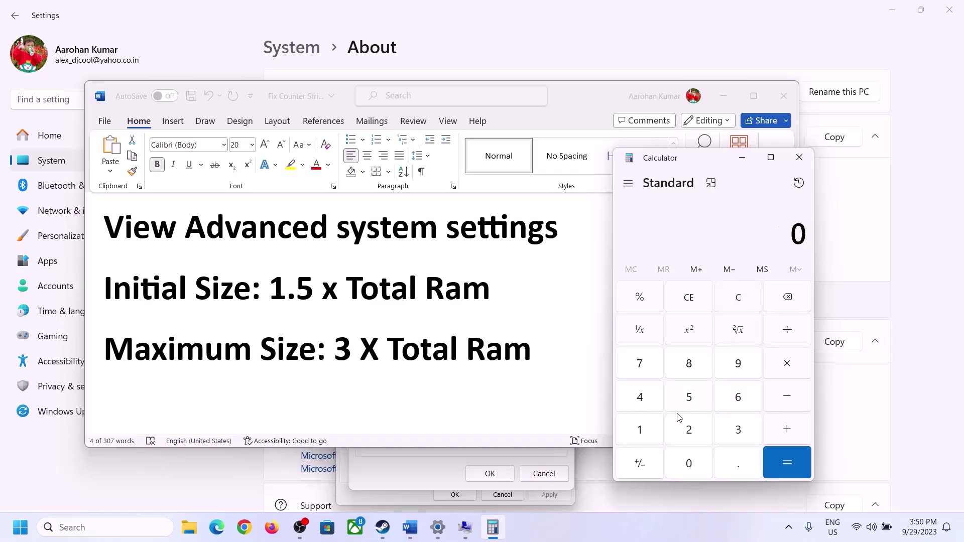
# - Calculate 16 × 1024 in Calculator to convert the total RAM from gigabytes to megabytes
pyautogui.click(647, 431)
pyautogui.click(723, 401)
pyautogui.click(787, 369)
pyautogui.click(642, 434)
pyautogui.click(690, 468)
pyautogui.click(693, 433)
pyautogui.click(648, 406)
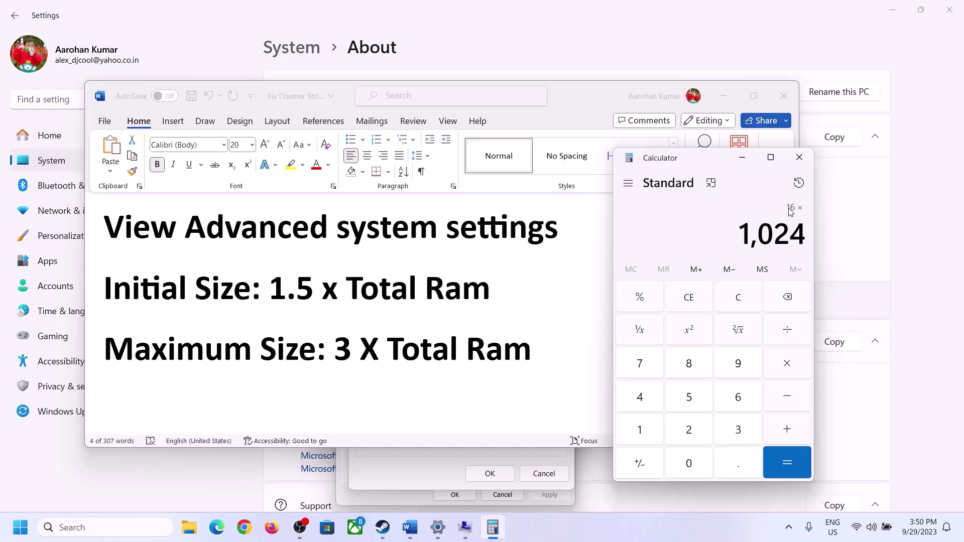
pyautogui.click(788, 468)
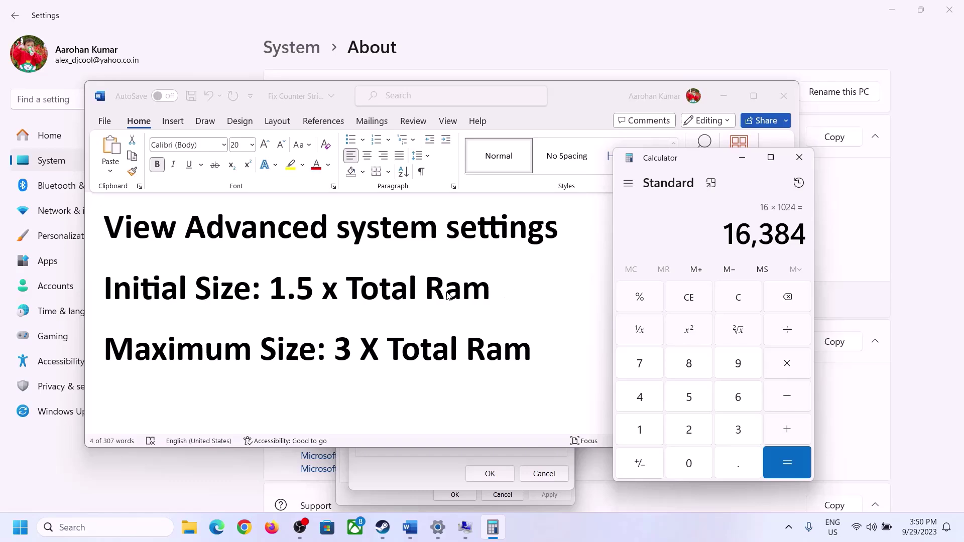
# - Multiply the RAM in megabytes by 1.5 to work out the paging file's initial size
pyautogui.click(787, 366)
pyautogui.click(652, 433)
pyautogui.click(735, 472)
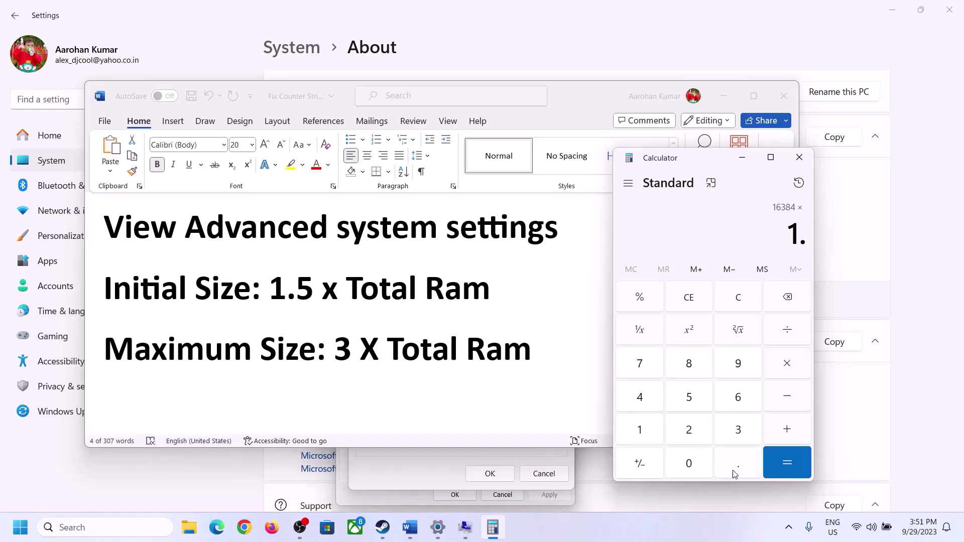
pyautogui.click(689, 402)
pyautogui.click(787, 459)
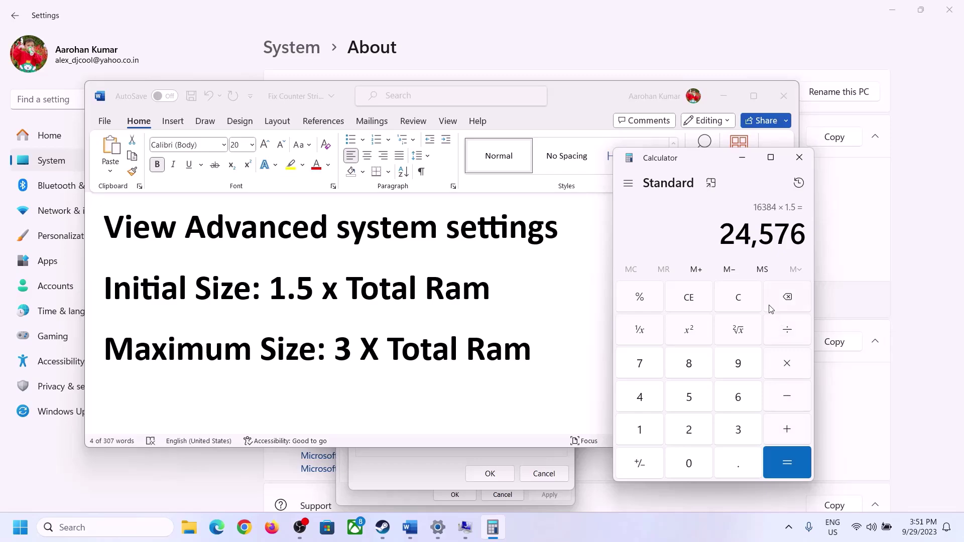
# - Set the initial size of drive C's custom paging file to 24576 MB in the Virtual Memory dialog
pyautogui.click(447, 452)
pyautogui.click(456, 326)
pyautogui.write('2')
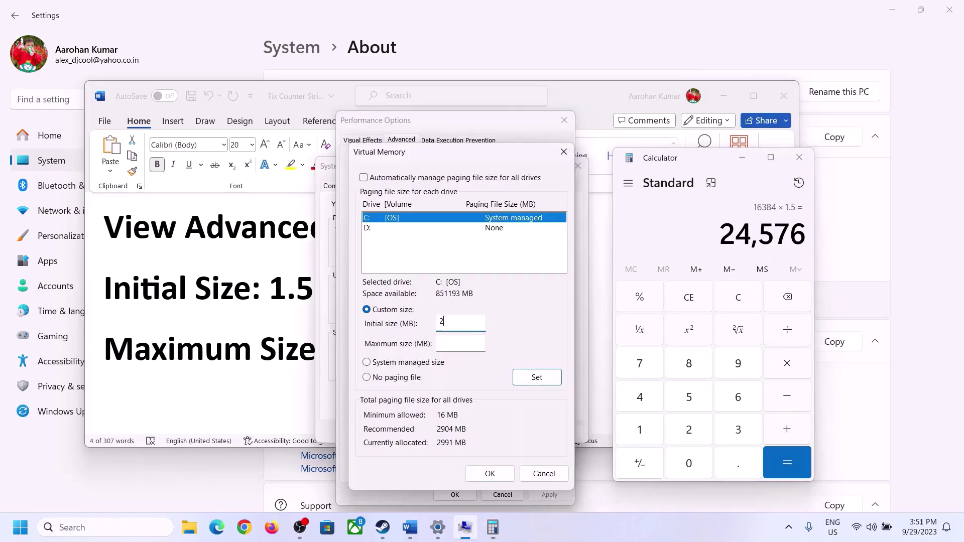
pyautogui.write('4576')
pyautogui.click(483, 343)
# - Recheck the document's maximum size formula and the installed RAM in Settings, clearing Calculator for a new calculation
pyautogui.click(279, 354)
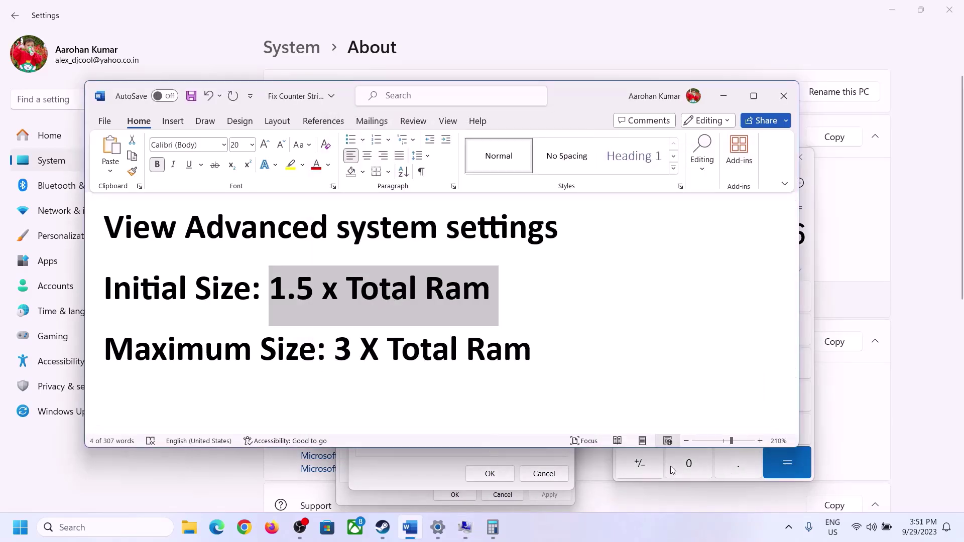
pyautogui.click(809, 260)
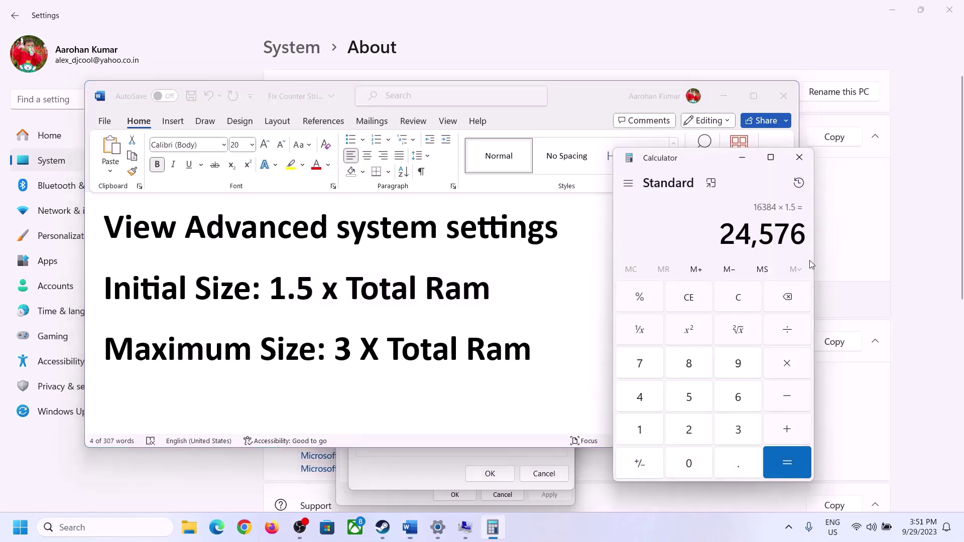
pyautogui.click(747, 299)
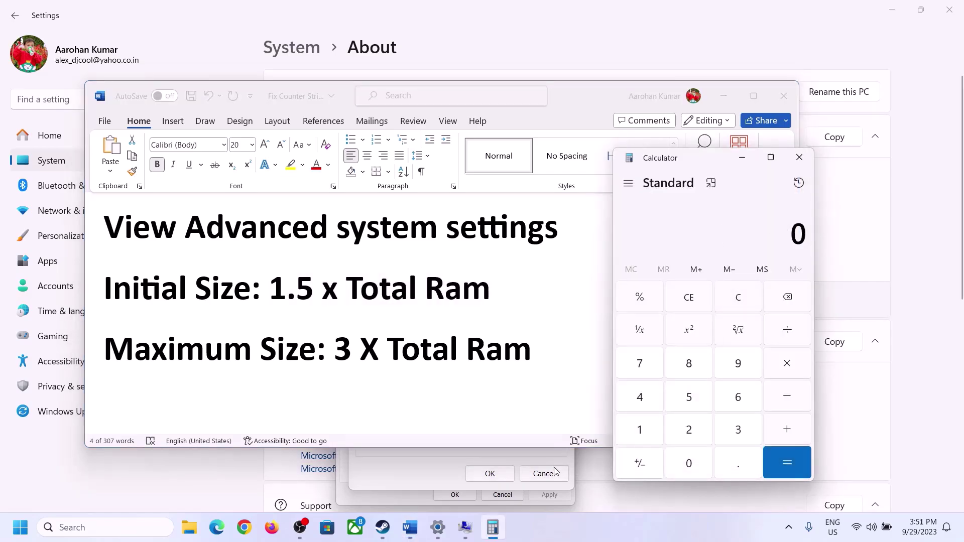
pyautogui.click(447, 535)
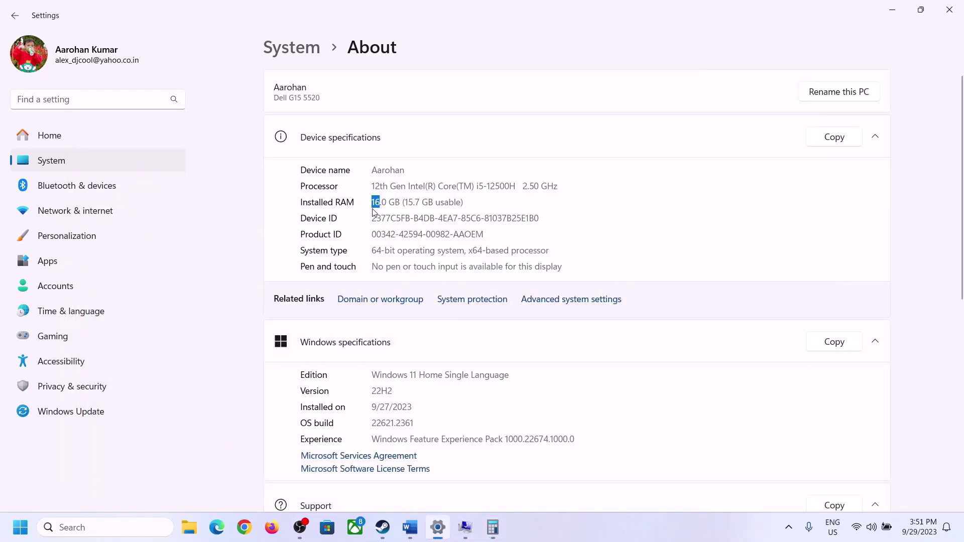
pyautogui.click(493, 525)
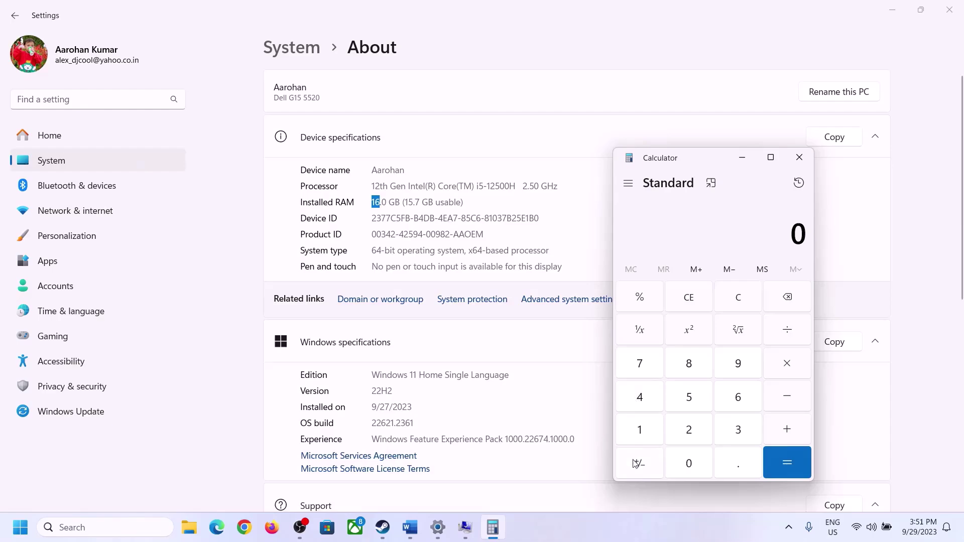
# - Calculate 16 × 1024 again to get the total RAM in megabytes for the maximum size
pyautogui.click(649, 425)
pyautogui.click(735, 398)
pyautogui.click(786, 365)
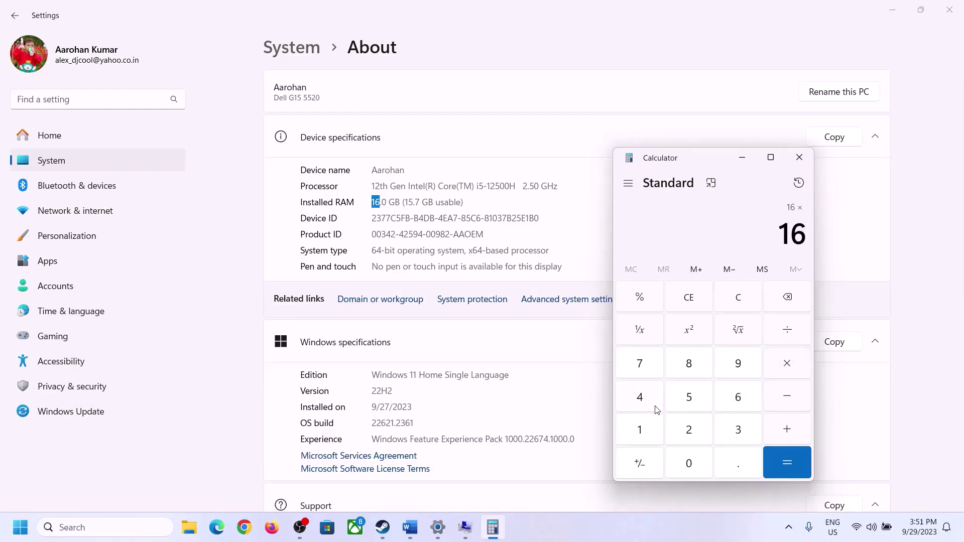
pyautogui.click(647, 426)
pyautogui.click(682, 458)
pyautogui.click(689, 430)
pyautogui.click(640, 397)
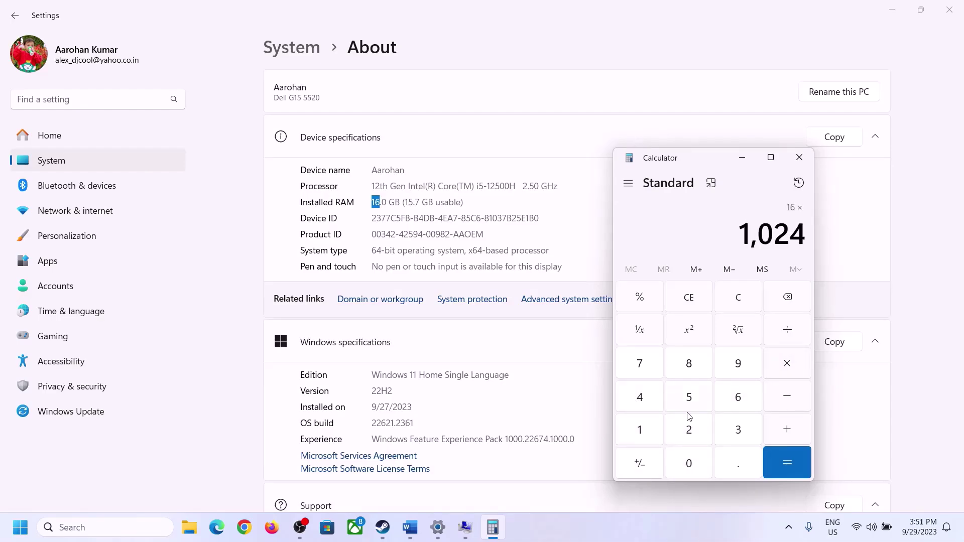
pyautogui.click(779, 469)
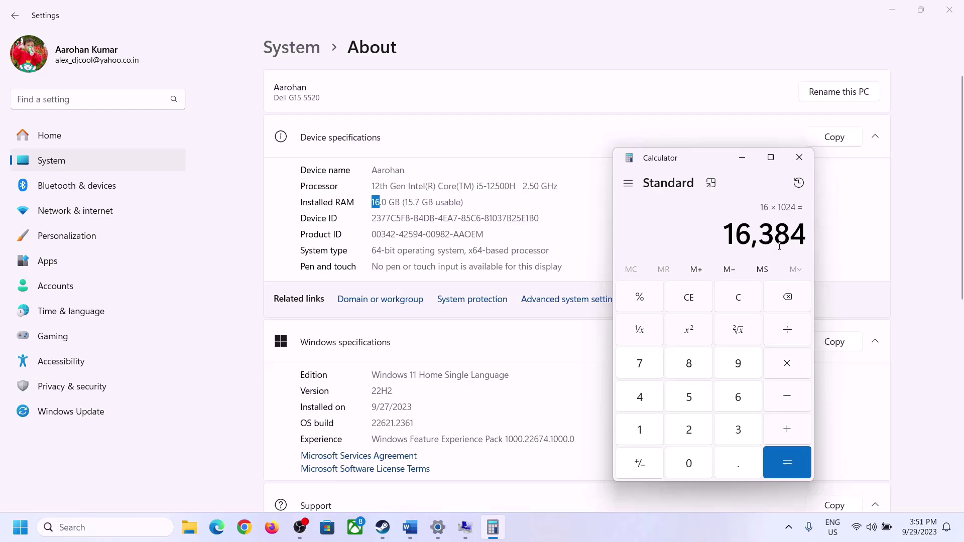
# - Check the document's "3 X Total Ram" rule and multiply the RAM in megabytes by 3 for the paging file's maximum size
pyautogui.click(410, 527)
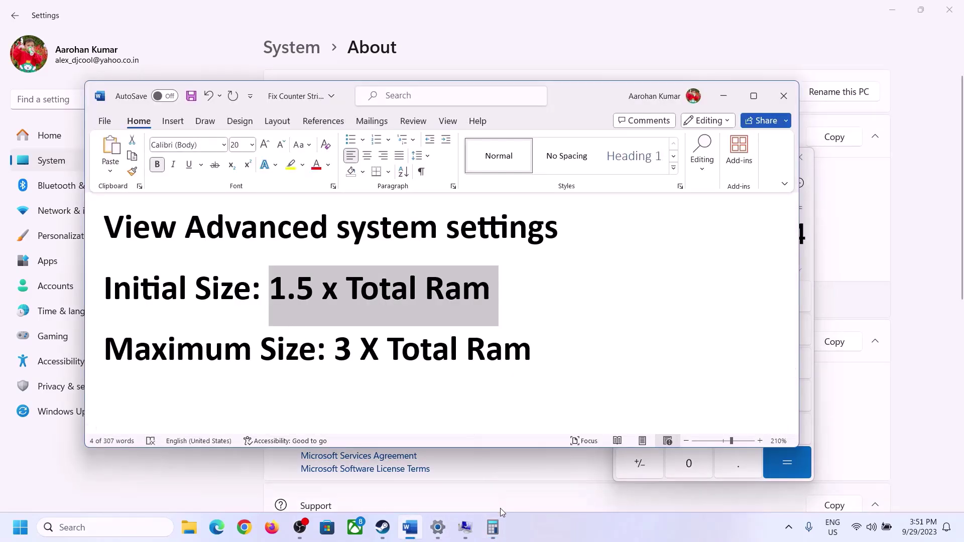
pyautogui.click(493, 527)
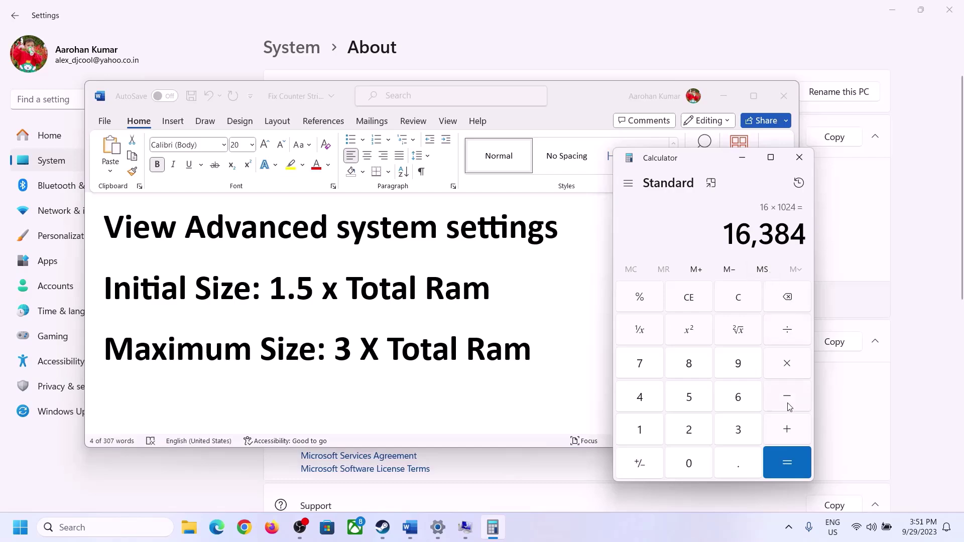
pyautogui.click(787, 365)
pyautogui.click(736, 430)
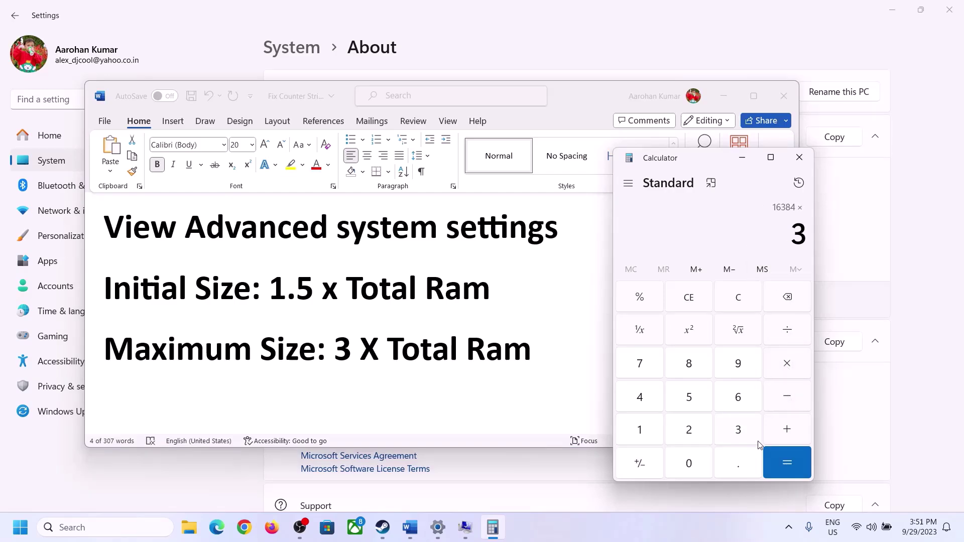
pyautogui.click(795, 461)
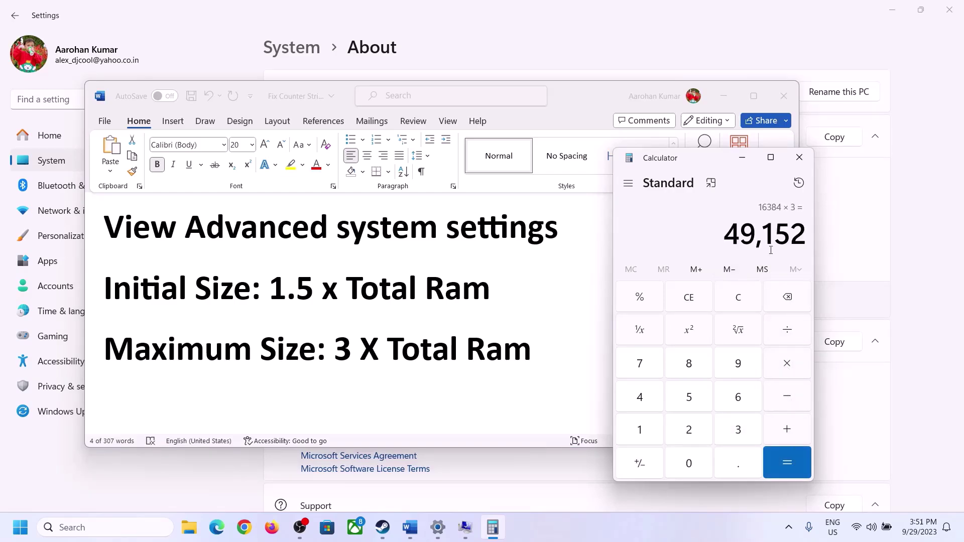
# - Set the maximum size of drive C's custom paging file to 49152 MB and apply the Virtual Memory settings
pyautogui.click(465, 527)
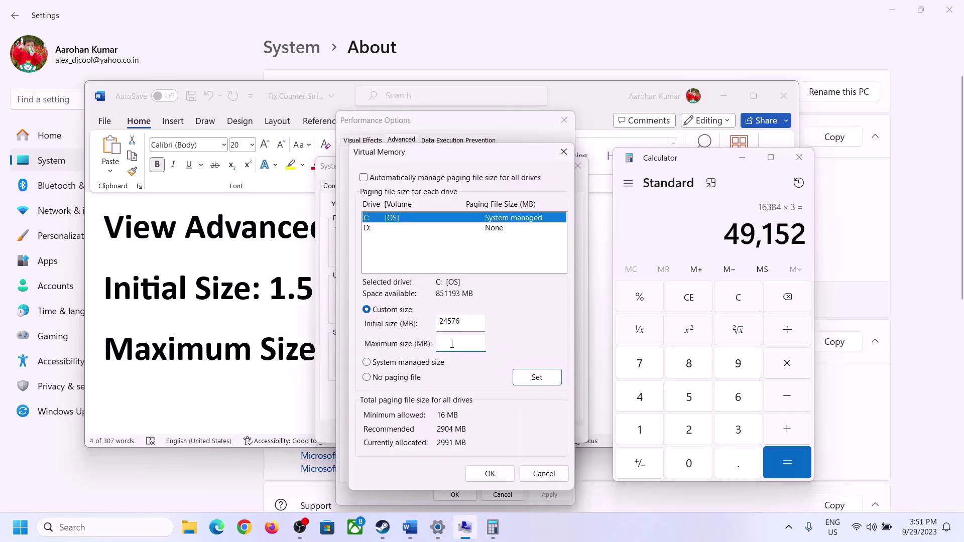
pyautogui.write('49152')
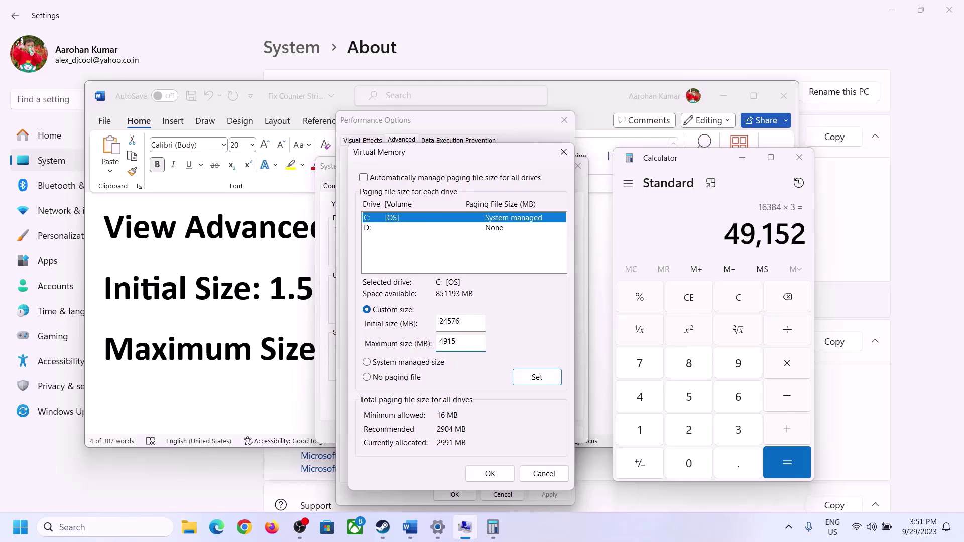
pyautogui.click(537, 378)
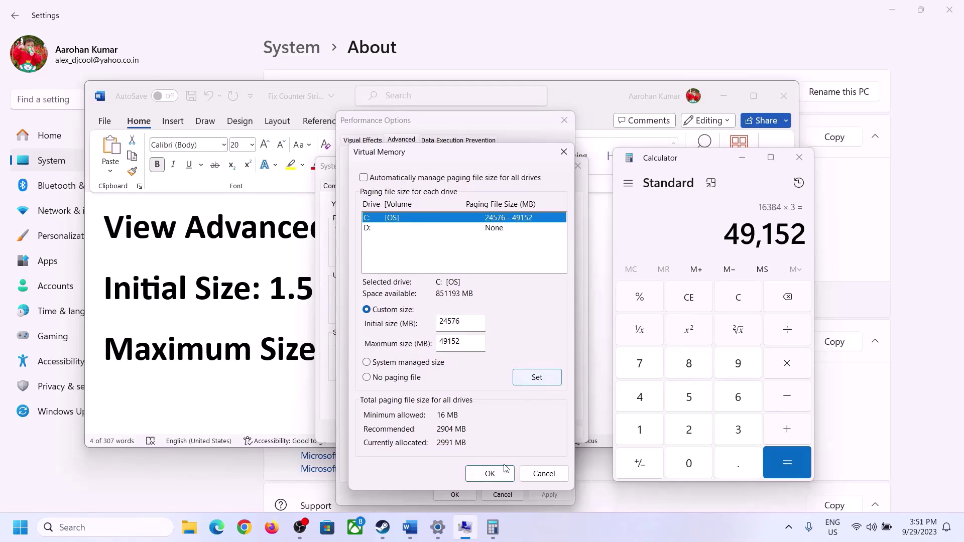
pyautogui.click(490, 474)
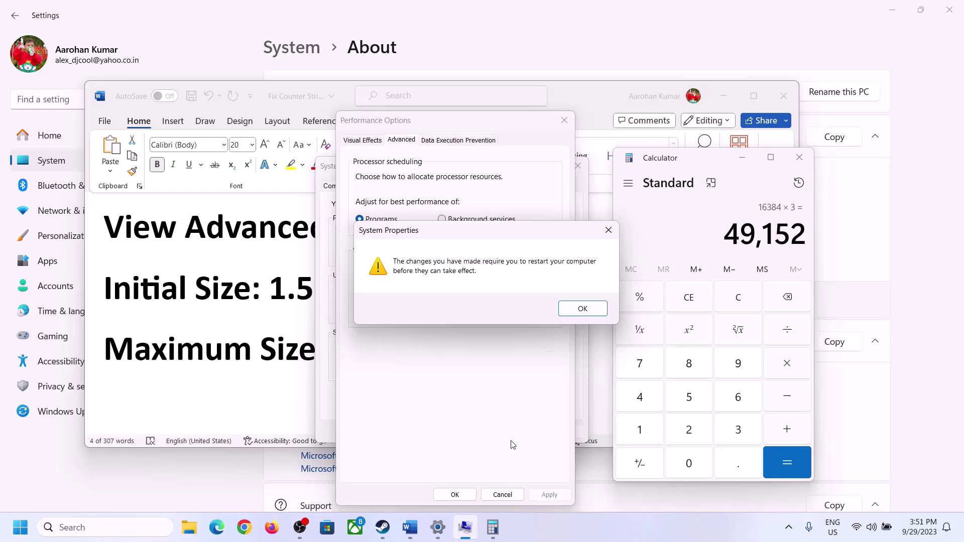
# - Accept the changes in Performance Options and System Properties, and dismiss the prompt to restart the computer
pyautogui.click(598, 307)
pyautogui.click(549, 495)
pyautogui.click(471, 495)
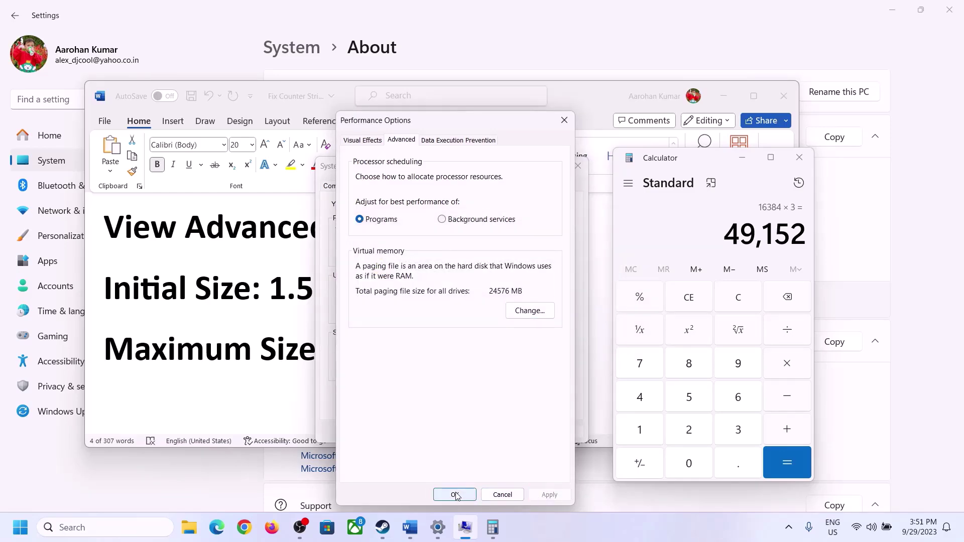
pyautogui.click(458, 430)
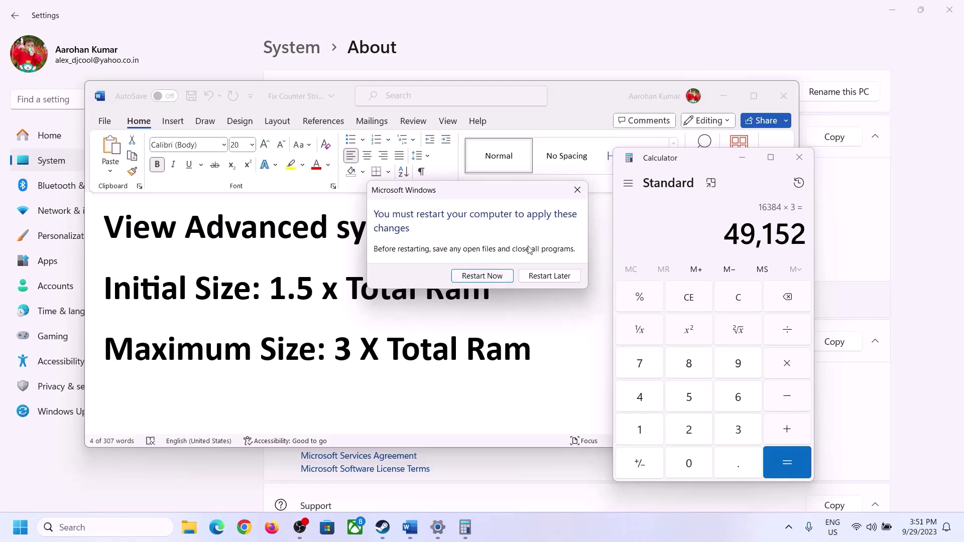
pyautogui.click(578, 192)
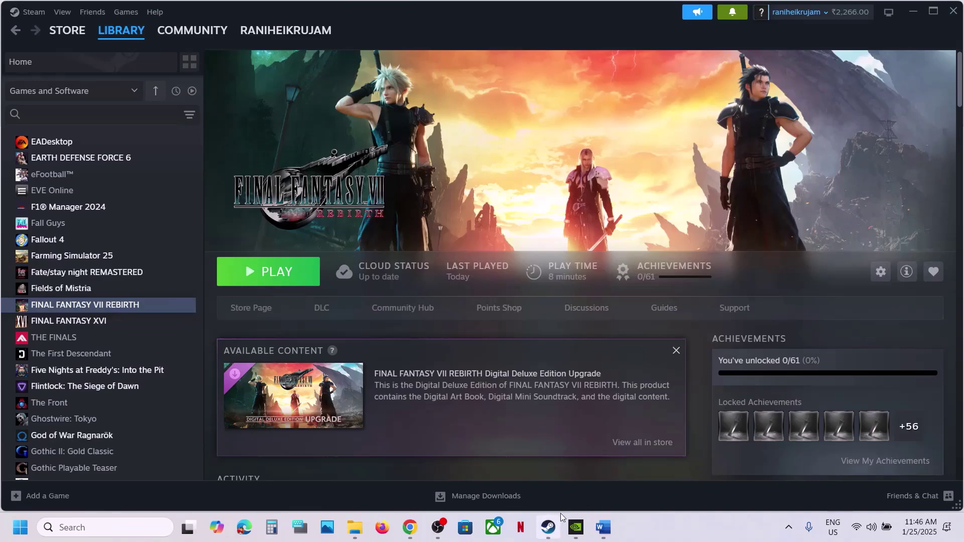
# - Read step 19, Update BIOS, in the Word troubleshooting document and check the laptop's battery charge
pyautogui.click(606, 528)
pyautogui.scroll(-5, 364, 360)
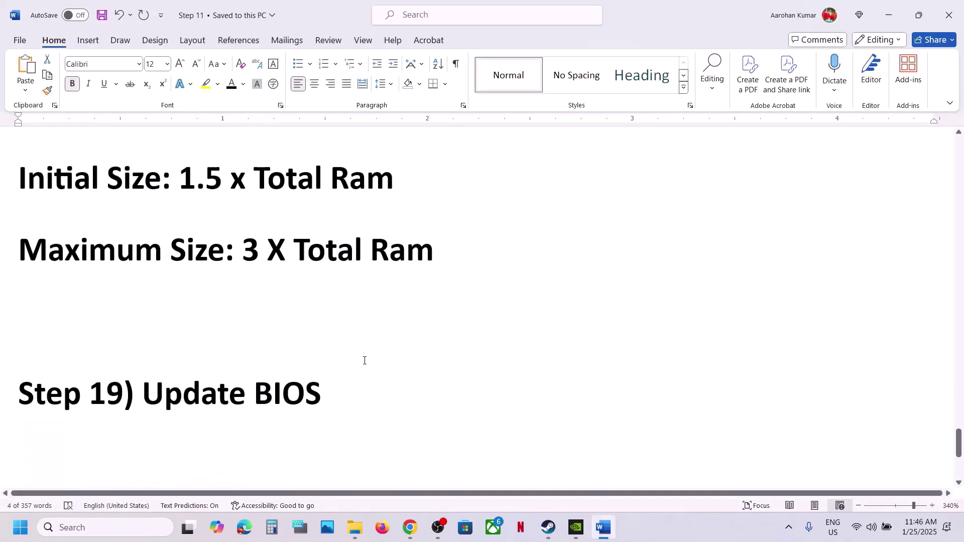
pyautogui.moveTo(146, 384); pyautogui.dragTo(348, 405)
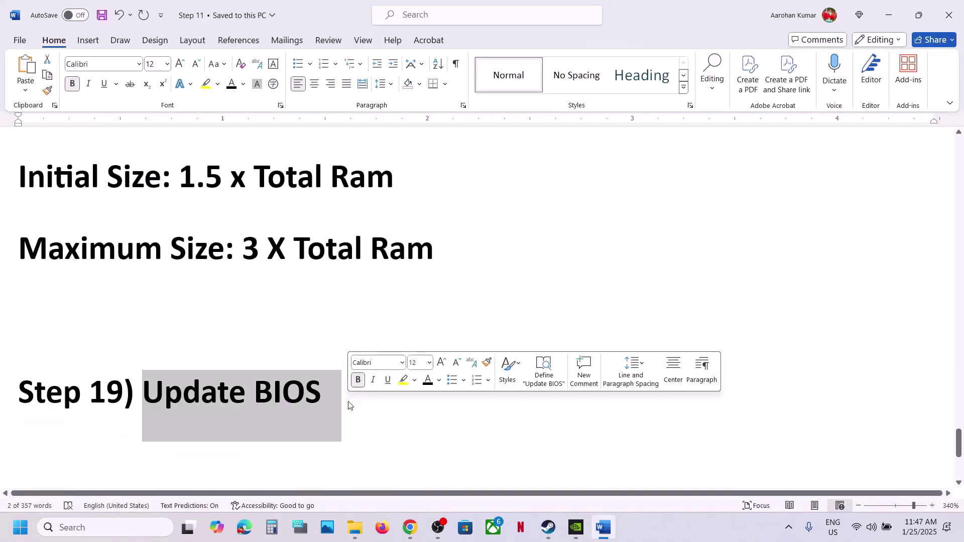
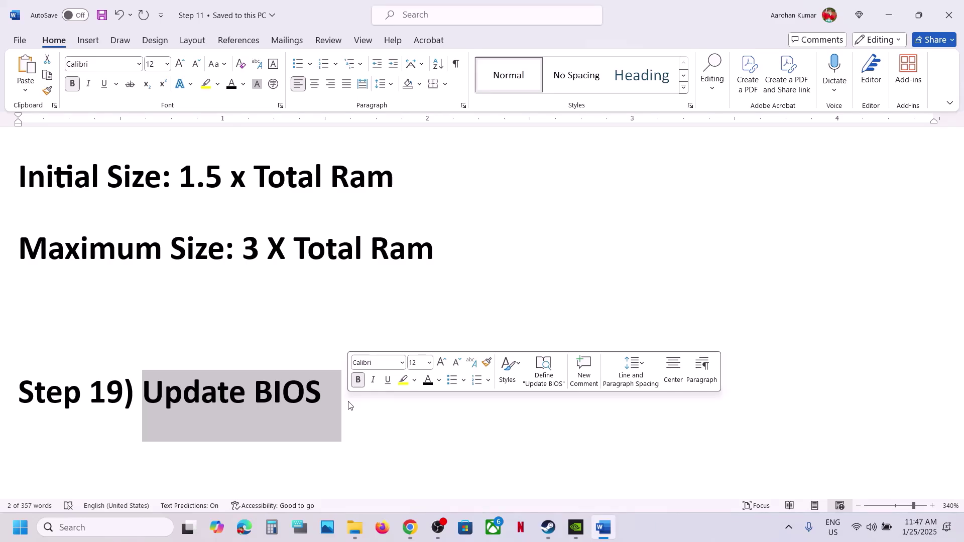
pyautogui.click(888, 528)
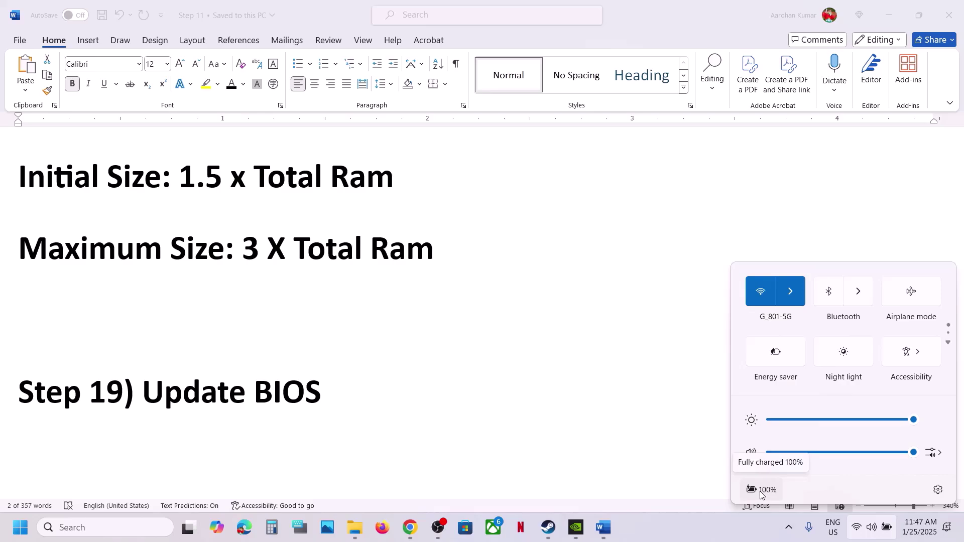
pyautogui.click(709, 530)
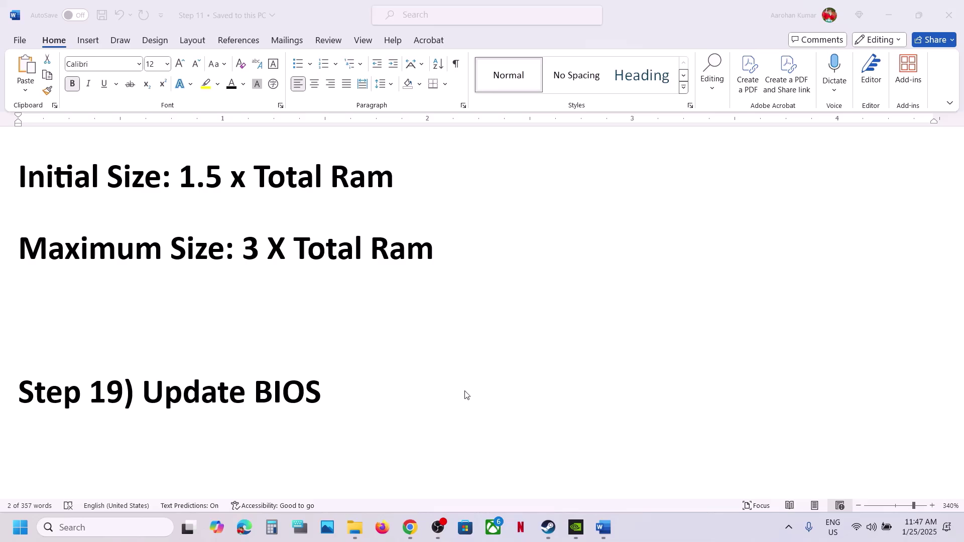
pyautogui.tripleClick(390, 384)
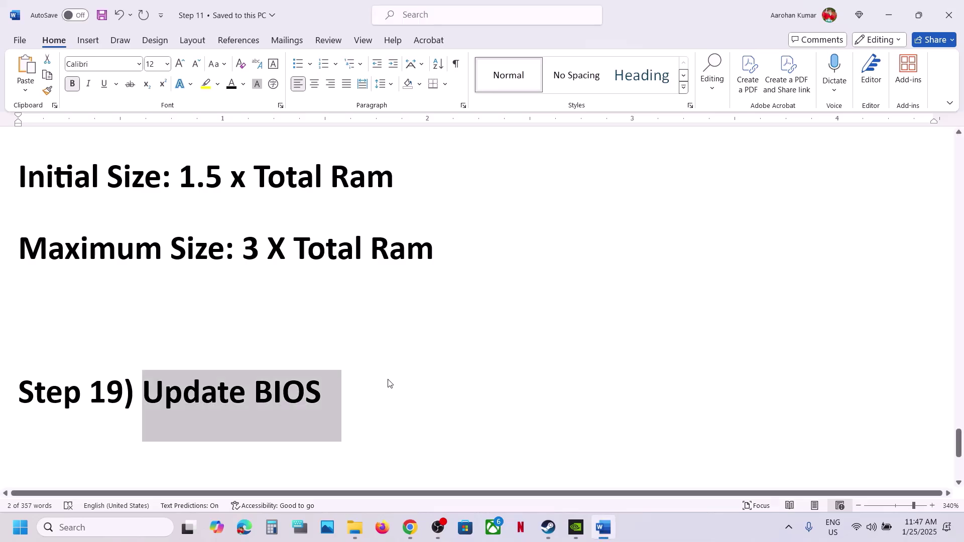
# - Read step 20 on uninstalling the game, and bring up the management options for FINAL FANTASY VII REBIRTH in Steam
pyautogui.scroll(-3, 388, 380)
pyautogui.moveTo(144, 277); pyautogui.dragTo(467, 483)
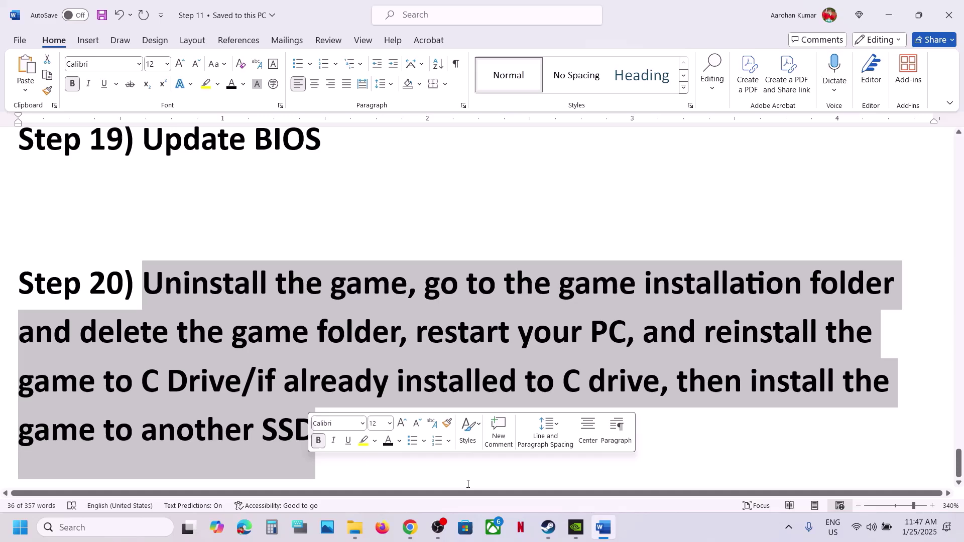
pyautogui.click(548, 528)
pyautogui.rightClick(110, 303)
pyautogui.moveTo(129, 374)
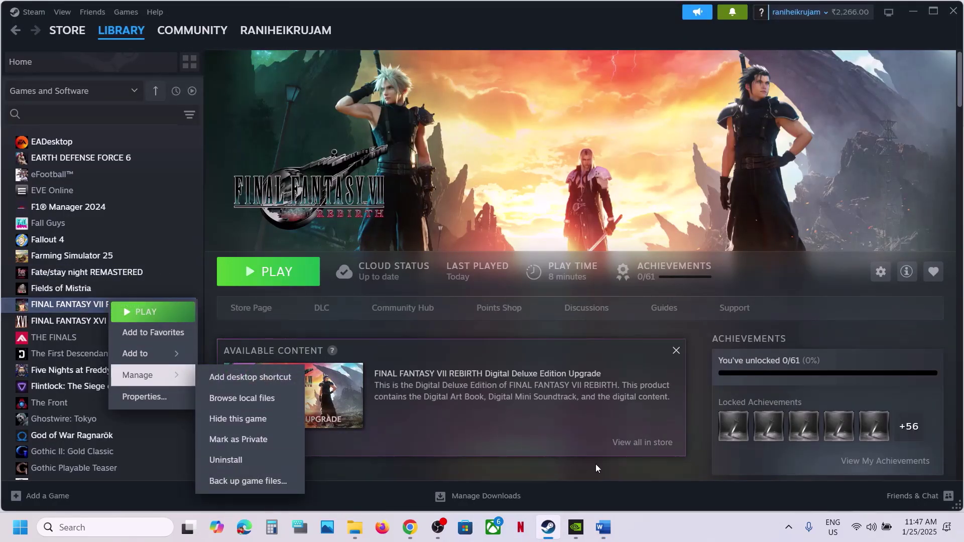
# - Review step 20's instructions in Word on deleting the game folder and reinstalling to C drive or another SSD, and return to Steam
pyautogui.click(603, 527)
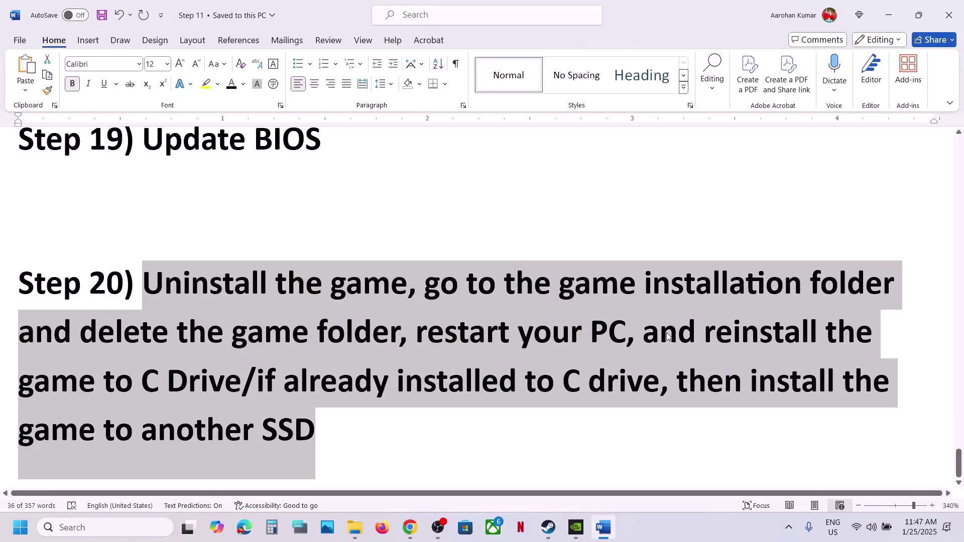
pyautogui.click(641, 302)
pyautogui.moveTo(427, 286); pyautogui.dragTo(236, 387)
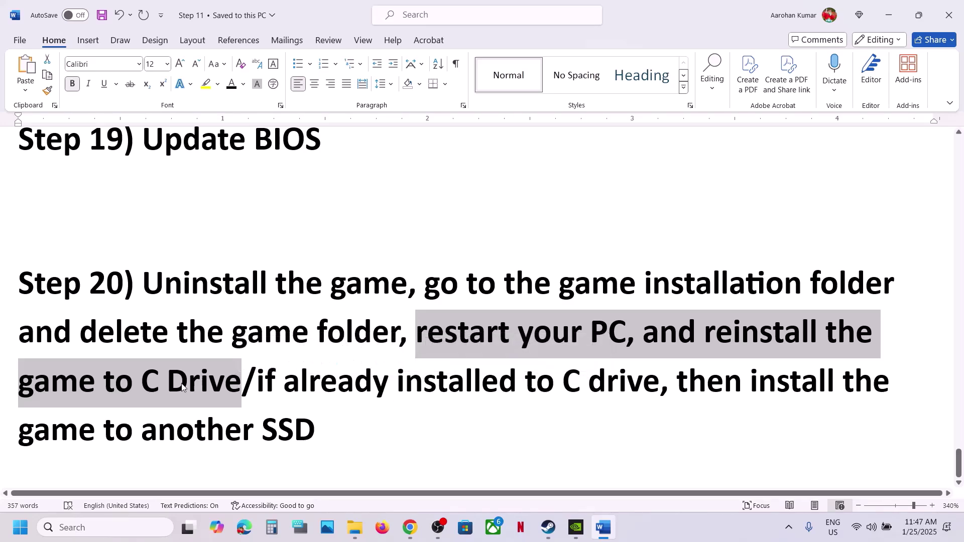
pyautogui.click(142, 381)
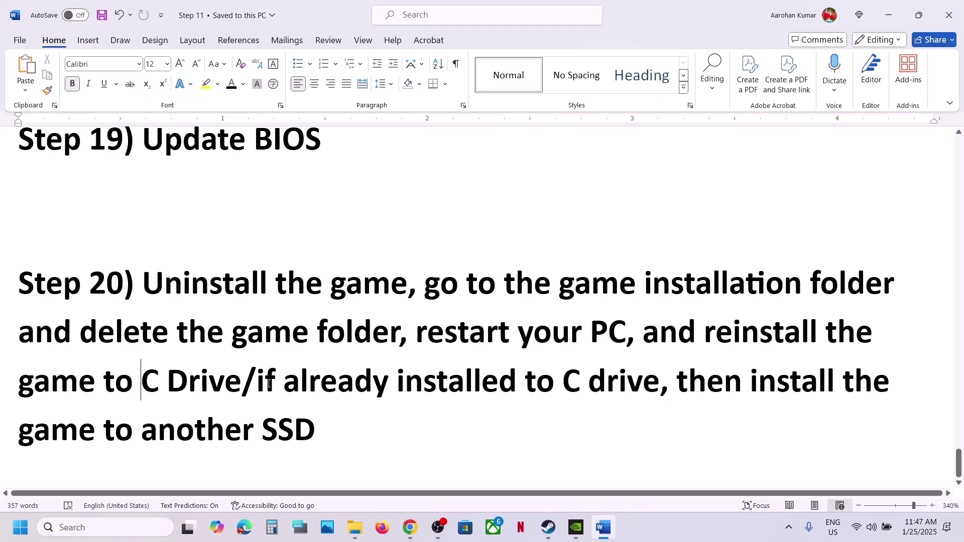
pyautogui.moveTo(268, 385); pyautogui.dragTo(768, 366)
pyautogui.click(768, 368)
pyautogui.moveTo(104, 429); pyautogui.dragTo(342, 435)
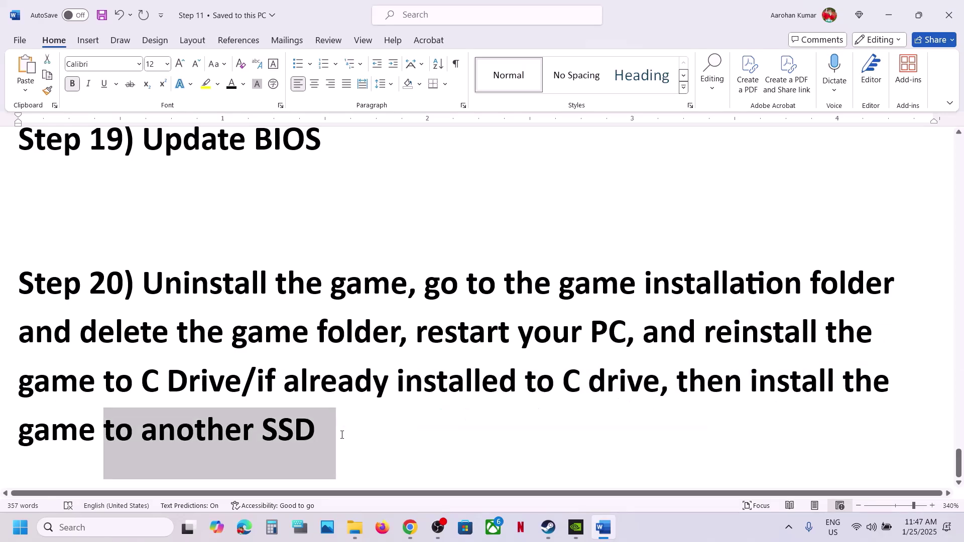
pyautogui.click(342, 435)
pyautogui.click(548, 527)
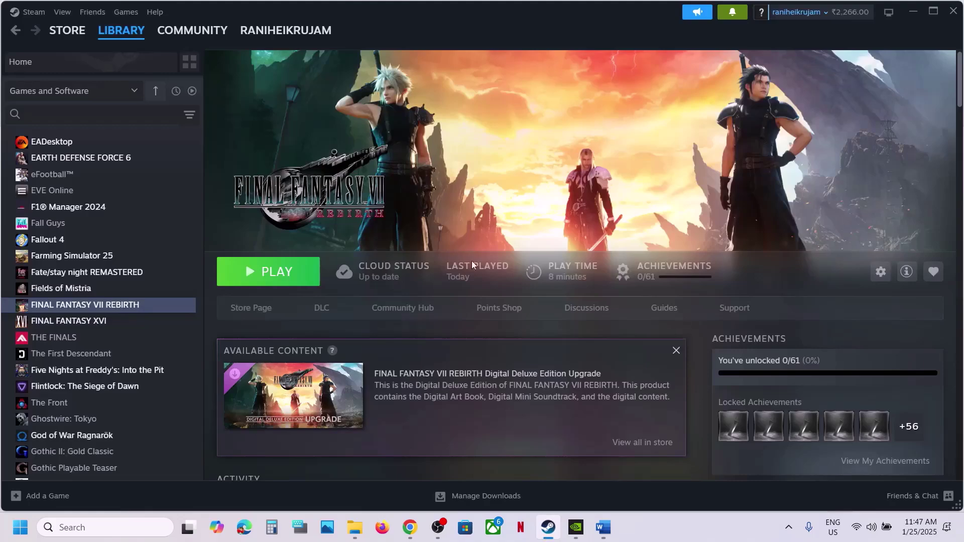